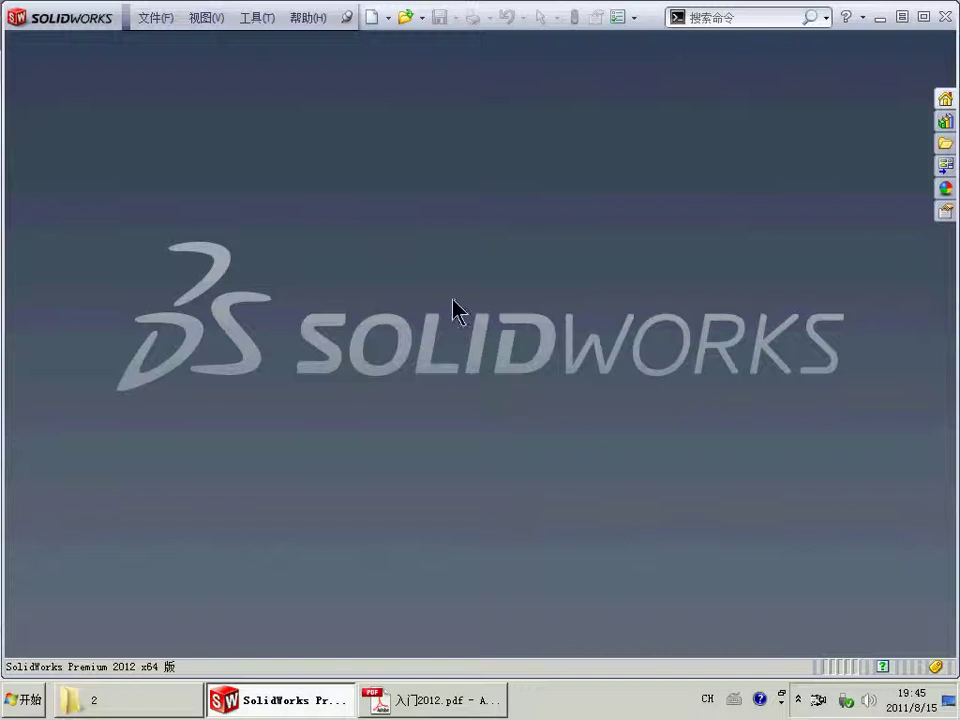
- Create a new part document and select the Front Plane
{"action": "left_click", "coordinate": [374, 18]}
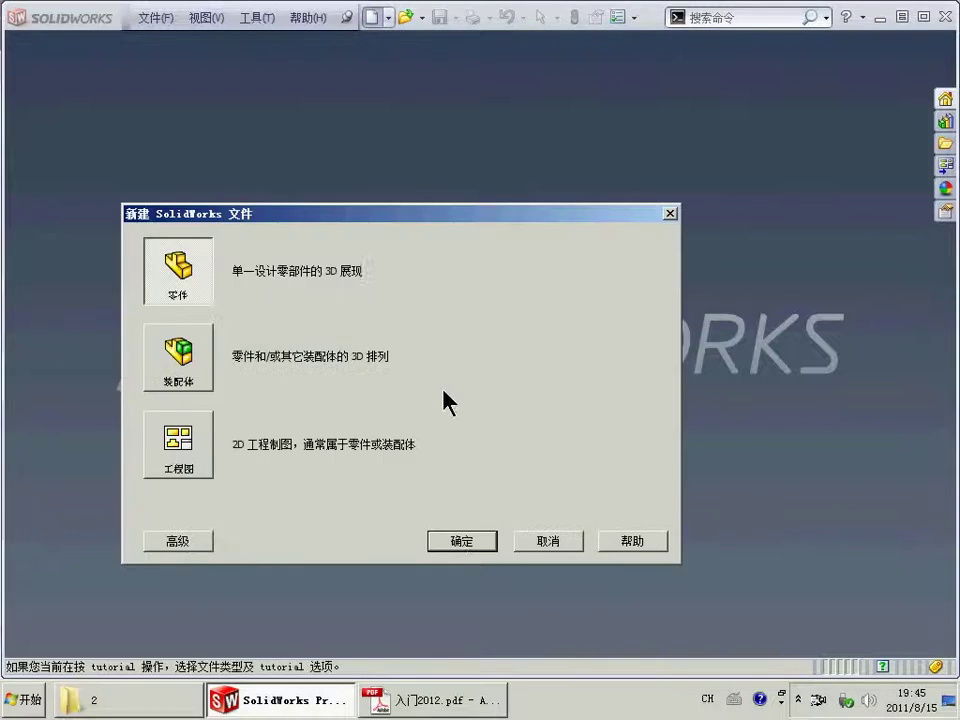
{"action": "left_click", "coordinate": [469, 550]}
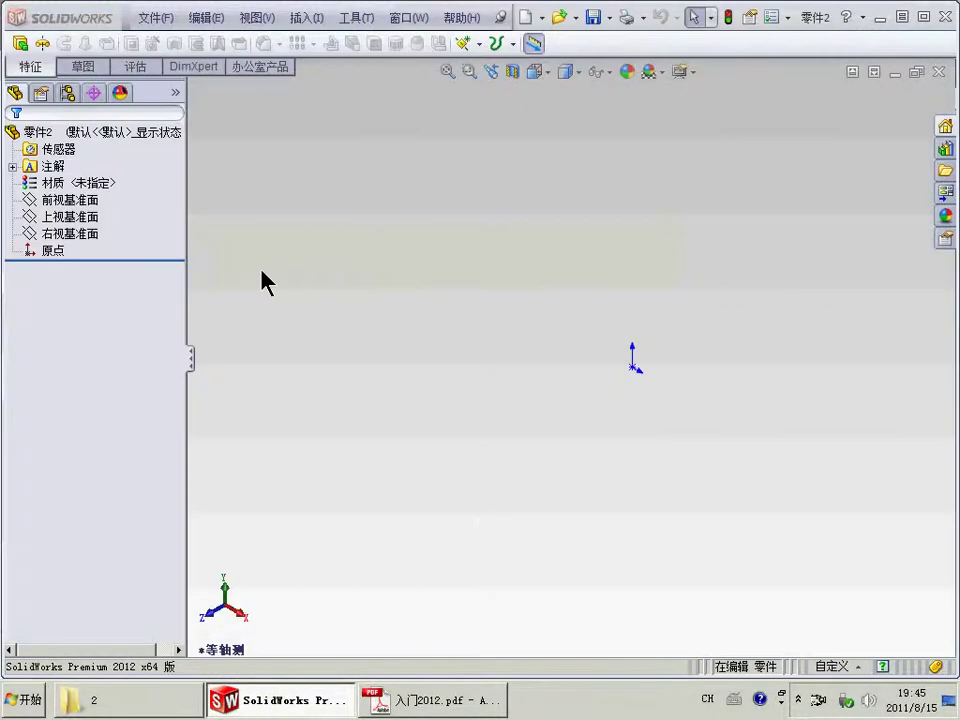
{"action": "left_click", "coordinate": [72, 200]}
- Sketch a vertical centerline through the origin on the Front Plane
{"action": "left_click", "coordinate": [80, 190]}
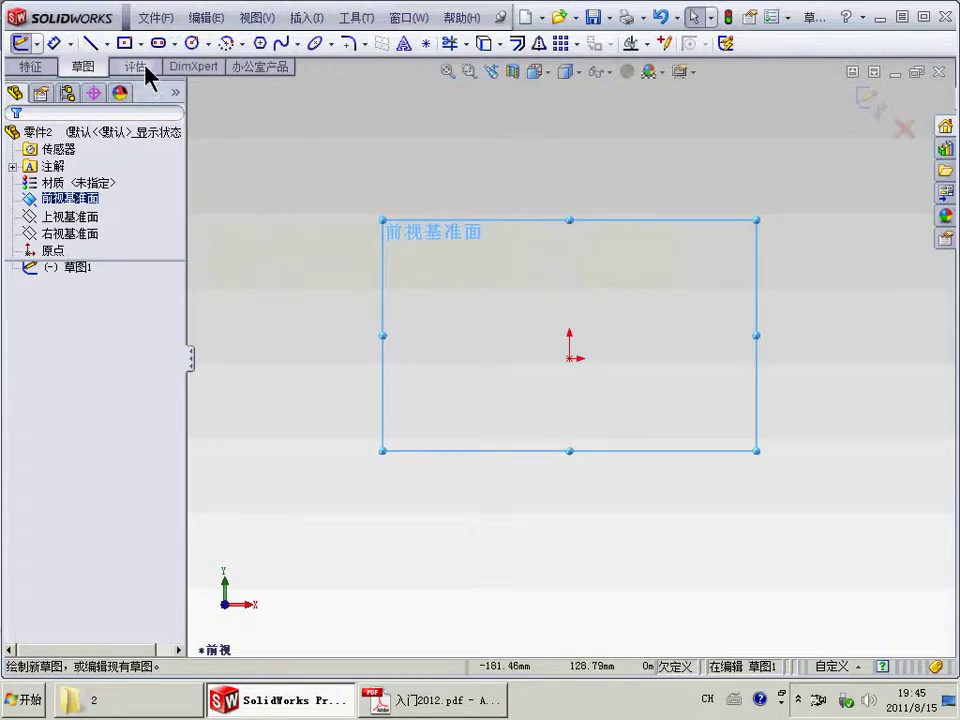
{"action": "left_click", "coordinate": [107, 44]}
{"action": "left_click", "coordinate": [128, 83]}
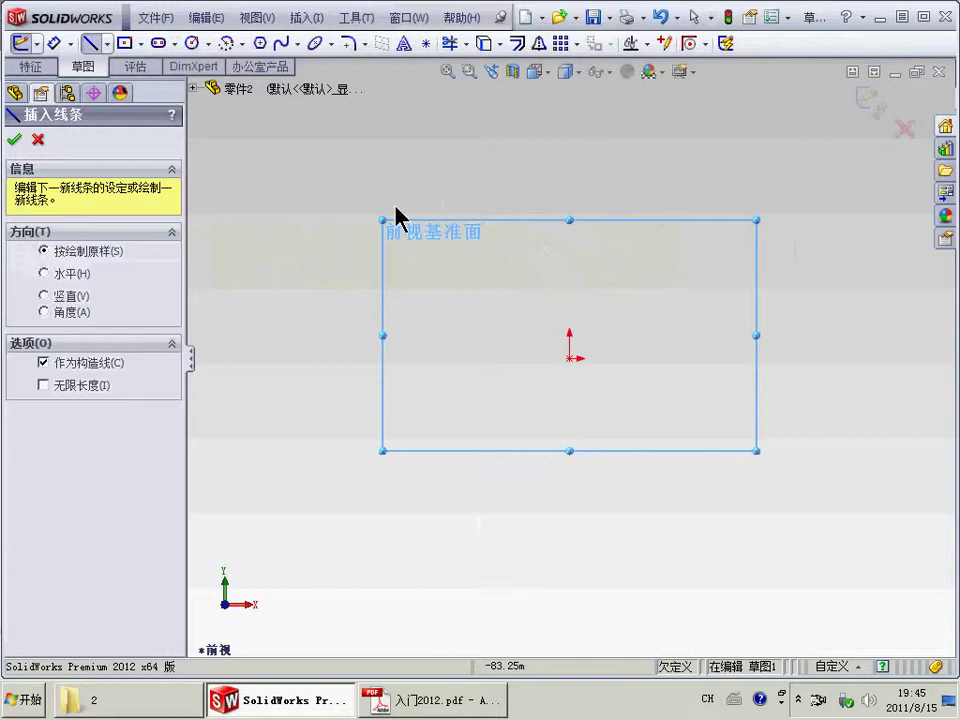
{"action": "left_click", "coordinate": [567, 165]}
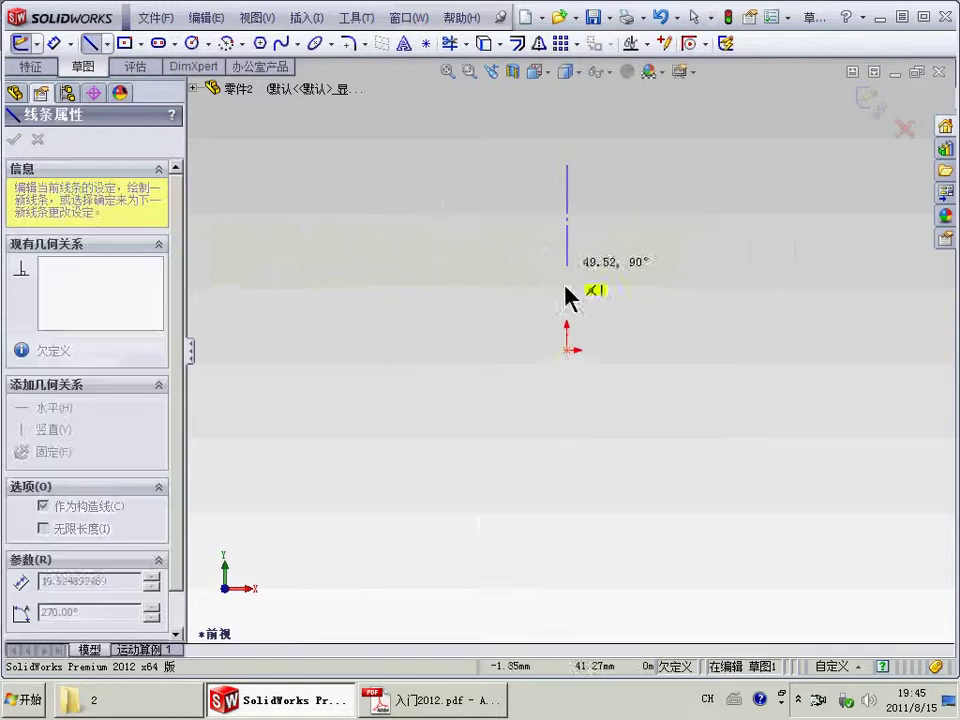
{"action": "left_click", "coordinate": [567, 543]}
{"action": "key", "text": "Escape"}
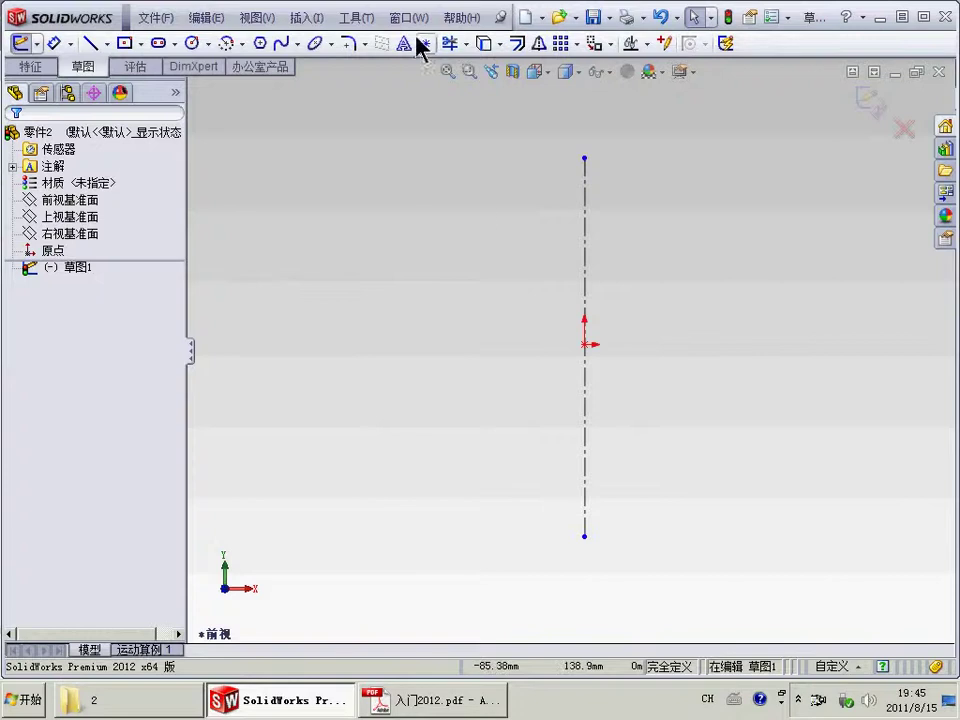
- Draw a circle left of the centerline and dimension its diameter to 20 mm
{"action": "left_click", "coordinate": [190, 43]}
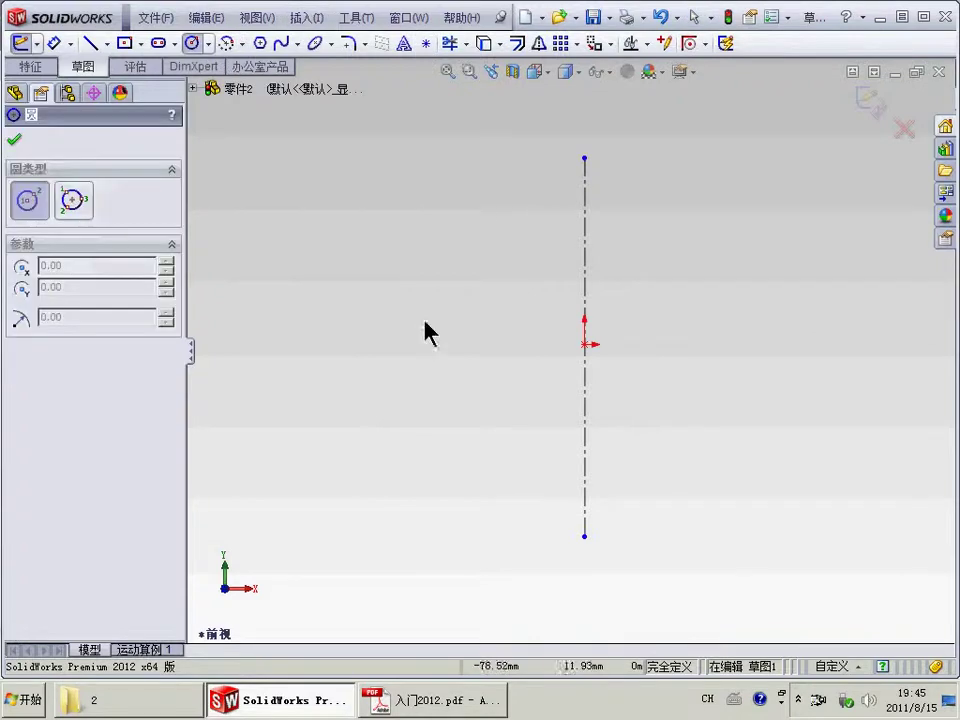
{"action": "left_click", "coordinate": [389, 345]}
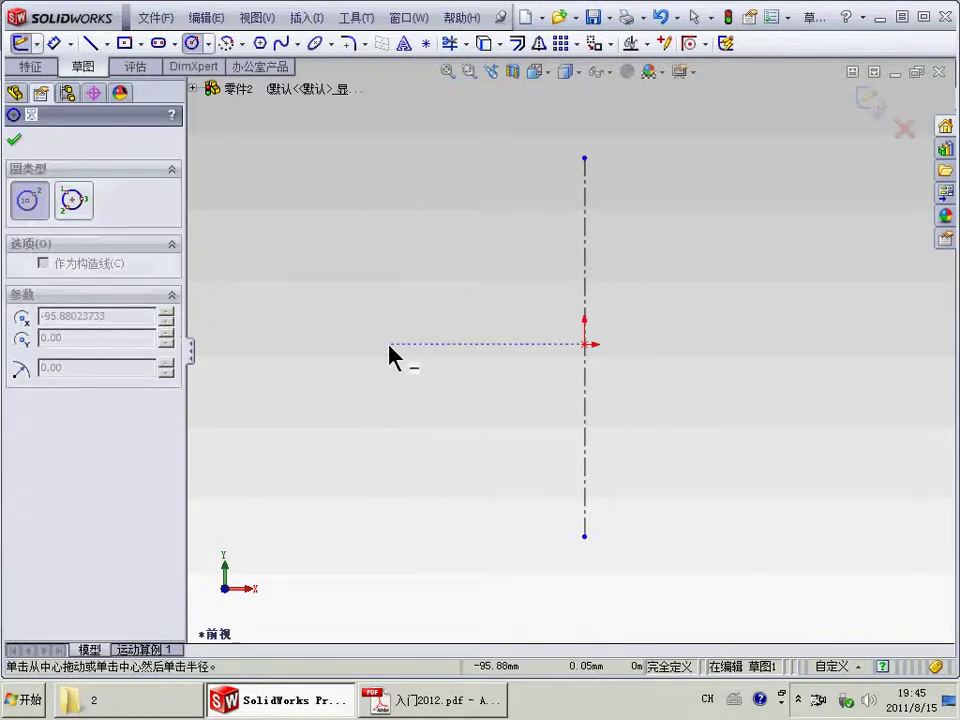
{"action": "left_click", "coordinate": [414, 375]}
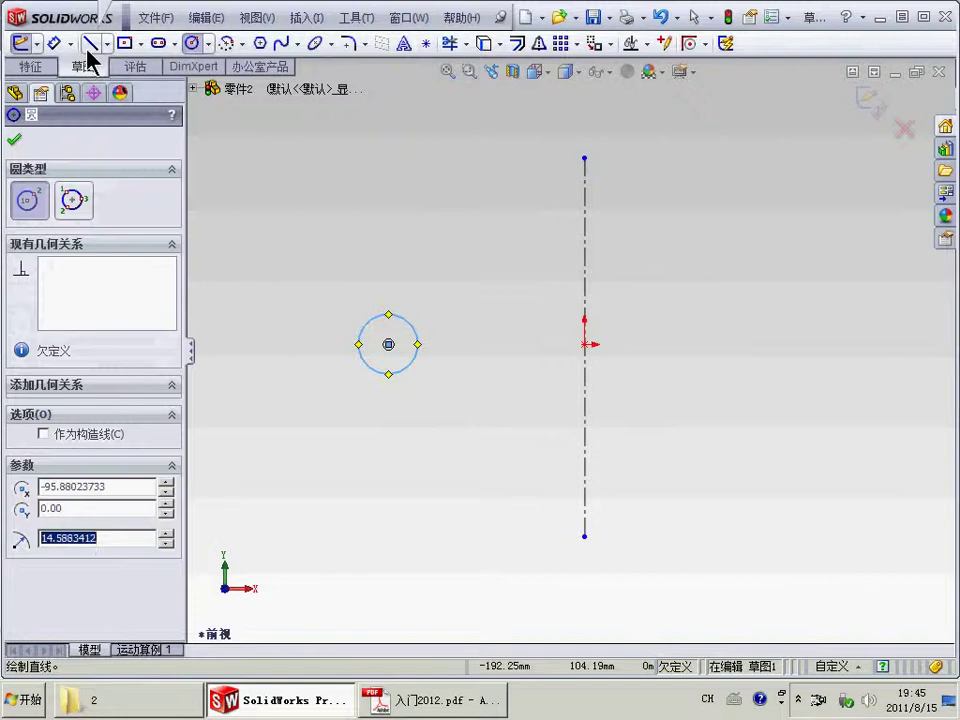
{"action": "left_click", "coordinate": [54, 43]}
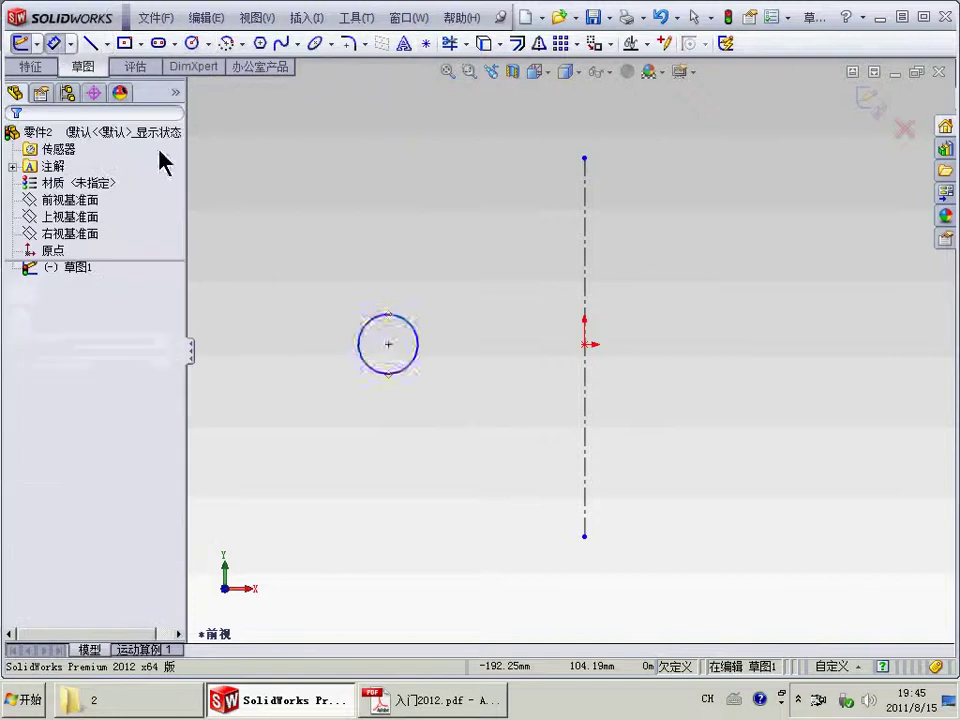
{"action": "left_click", "coordinate": [365, 332]}
{"action": "left_click", "coordinate": [300, 330]}
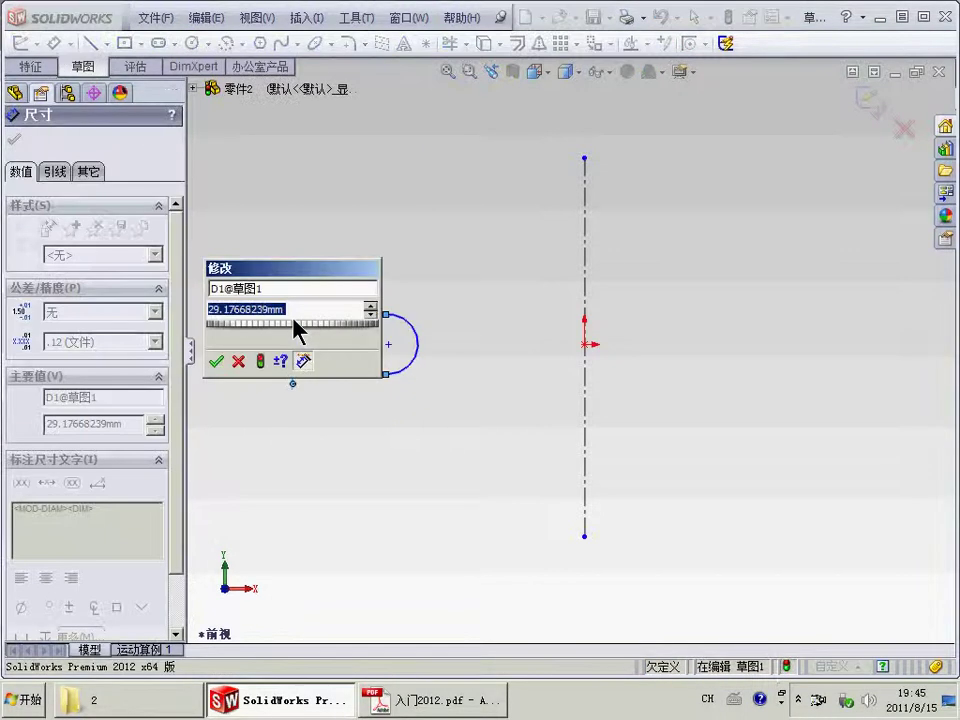
{"action": "type", "text": "20"}
{"action": "key", "text": "Return"}
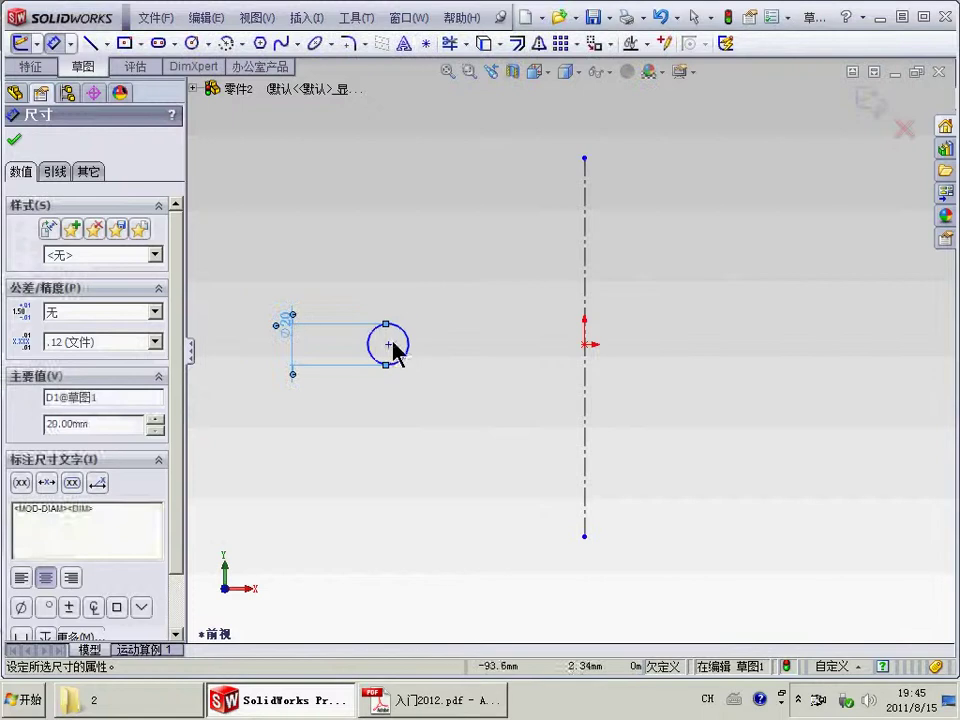
- Dimension the circle's centre 80 mm from the centerline
{"action": "left_click", "coordinate": [389, 344]}
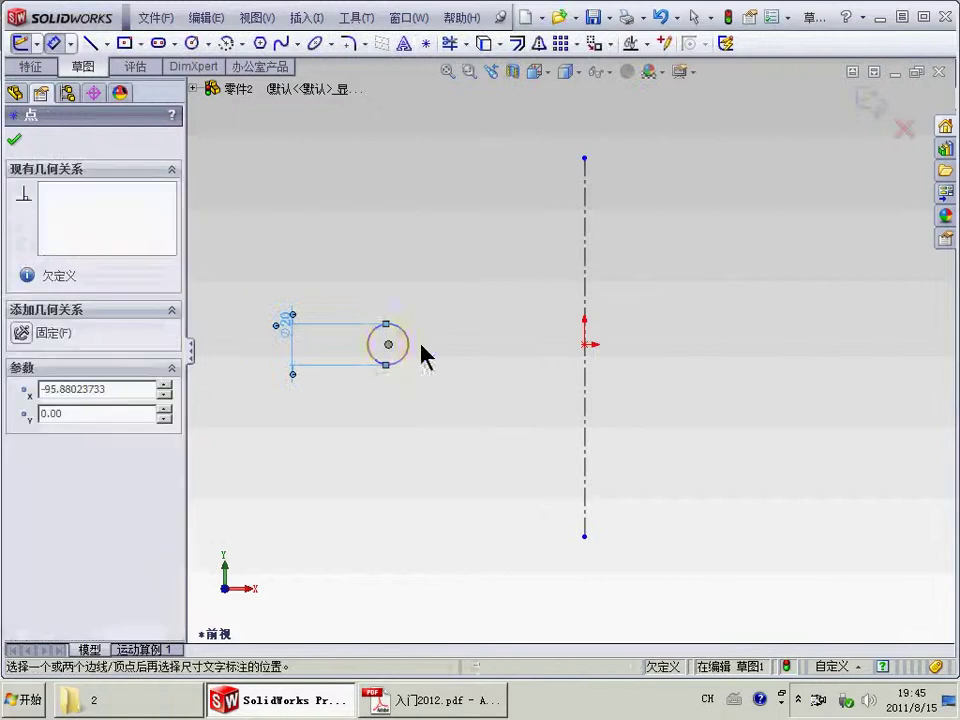
{"action": "left_click", "coordinate": [585, 308]}
{"action": "left_click", "coordinate": [481, 234]}
{"action": "type", "text": "8"}
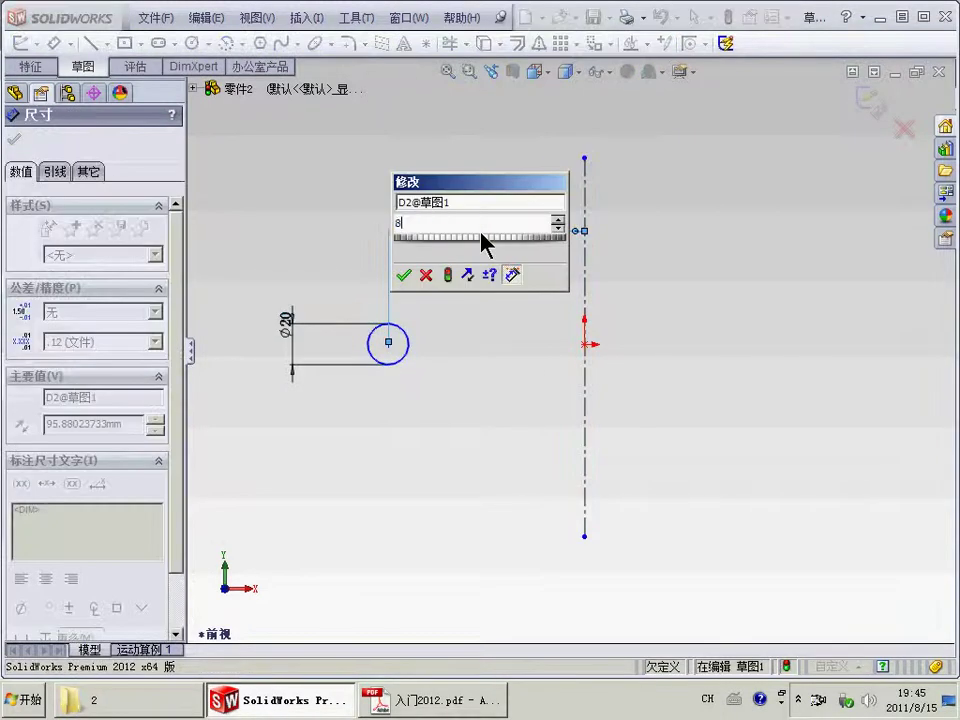
{"action": "type", "text": "0"}
{"action": "key", "text": "Return"}
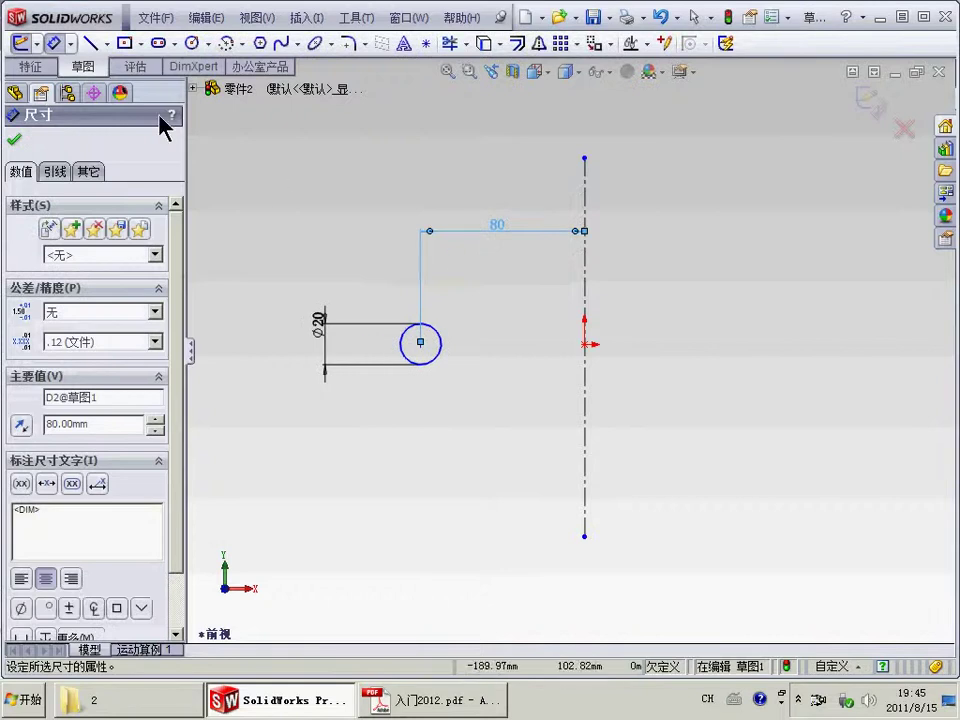
{"action": "left_click", "coordinate": [92, 43]}
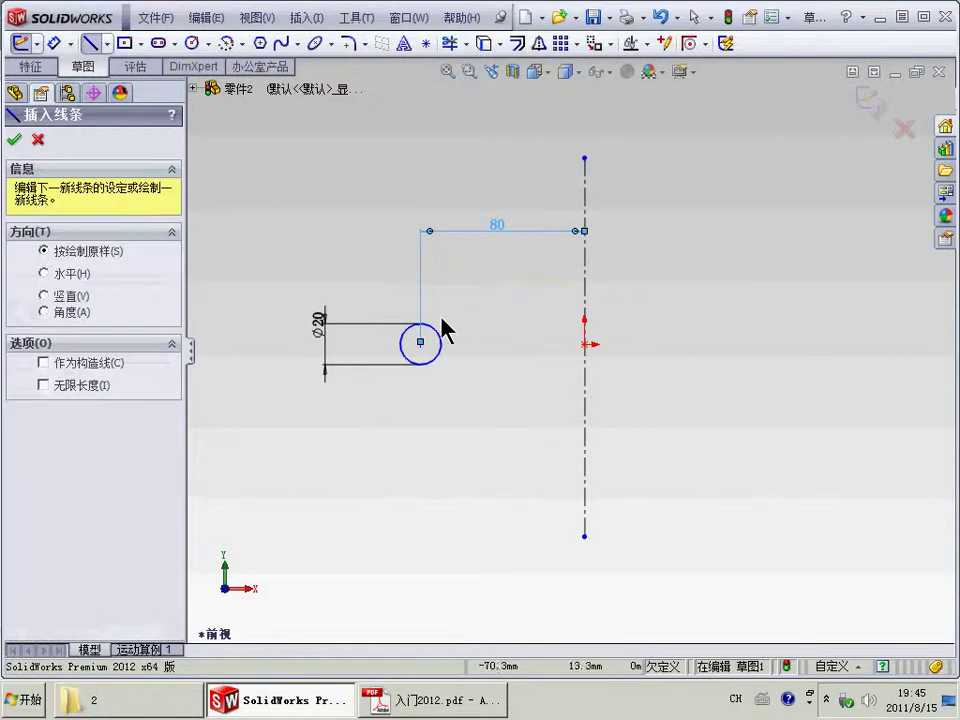
- Draw a vertical line through the circle's right side and trim away the arc beyond it
{"action": "left_click", "coordinate": [437, 308]}
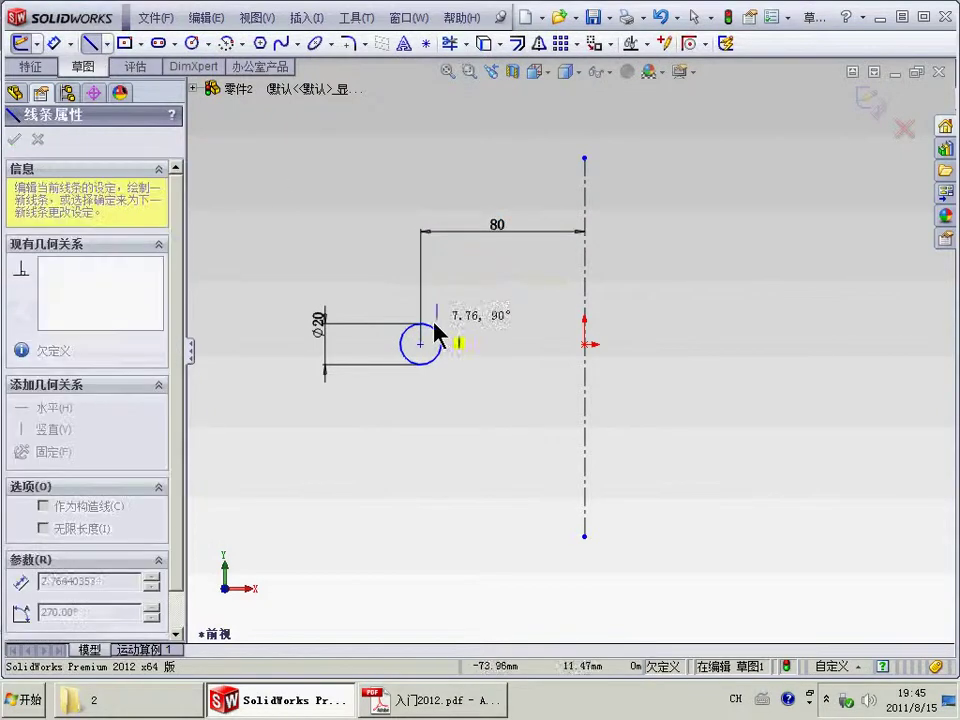
{"action": "left_click", "coordinate": [437, 380]}
{"action": "key", "text": "Escape"}
{"action": "scroll", "coordinate": [456, 400], "scroll_direction": "down", "scroll_amount": 3}
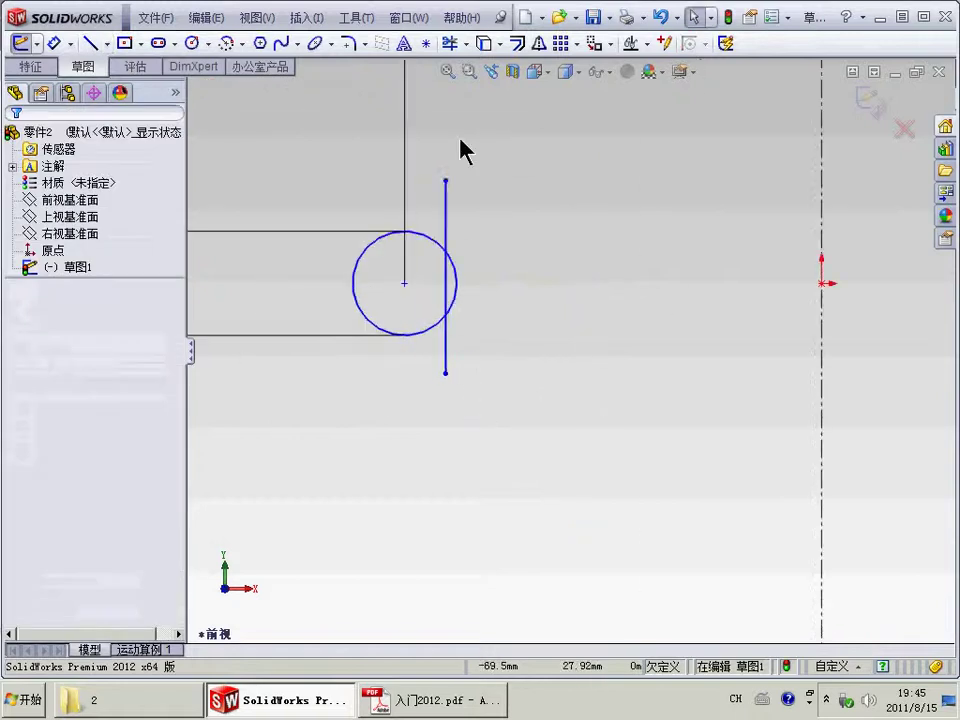
{"action": "left_click", "coordinate": [451, 43]}
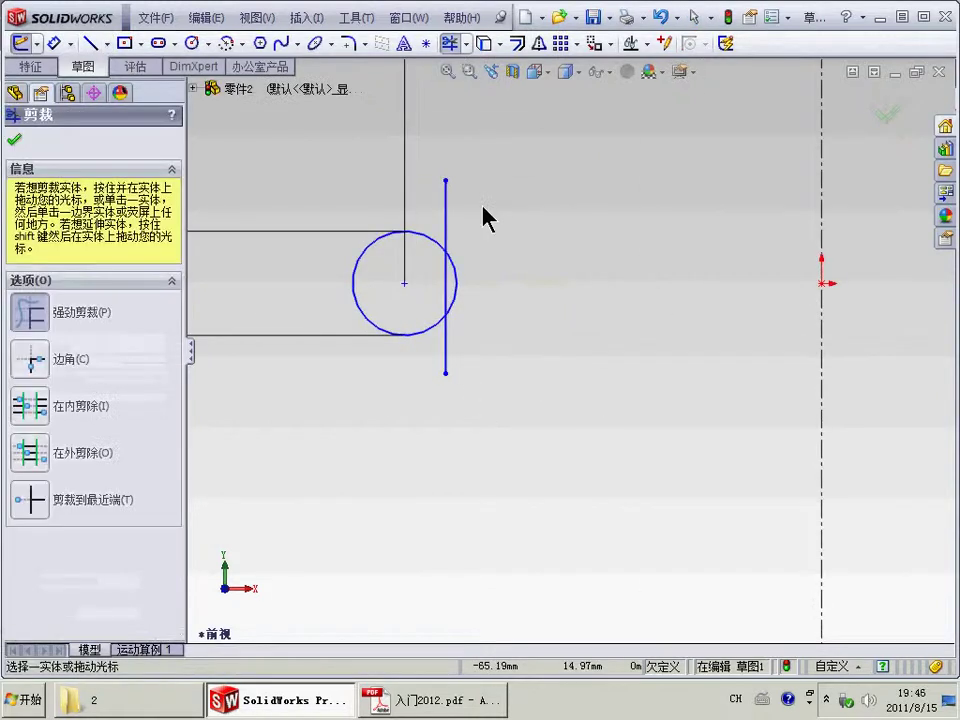
{"action": "mouse_move", "coordinate": [483, 218]}
{"action": "left_mouse_down"}
{"action": "mouse_move", "coordinate": [439, 204]}
{"action": "mouse_move", "coordinate": [476, 251]}
{"action": "mouse_move", "coordinate": [452, 279]}
{"action": "mouse_move", "coordinate": [467, 330]}
{"action": "left_mouse_up"}
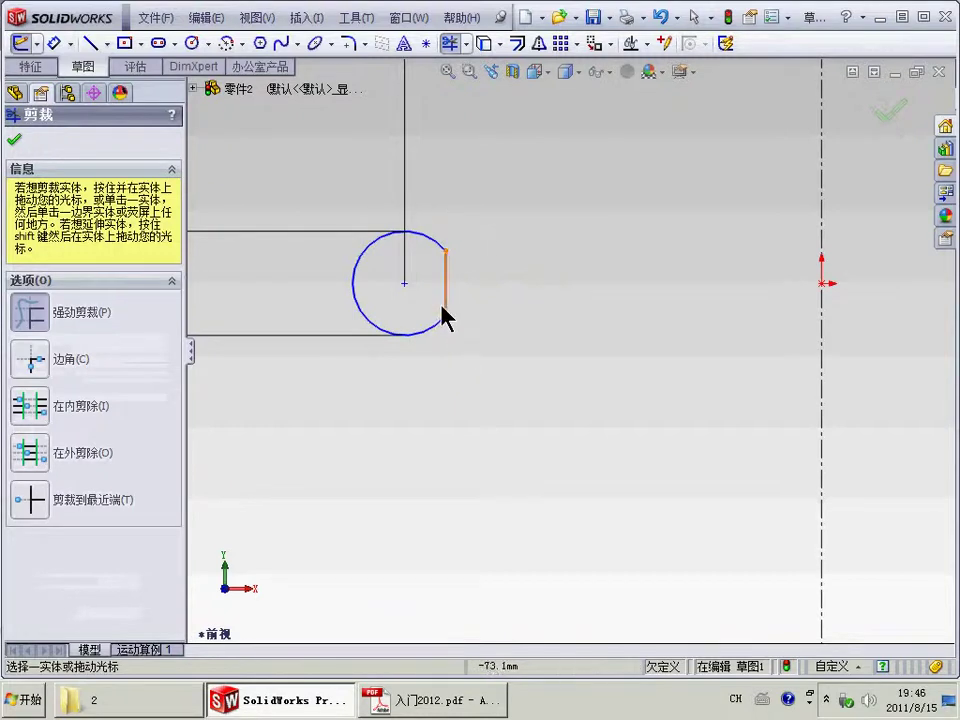
- Dimension the vertical flat to 10 mm
{"action": "left_click", "coordinate": [54, 43]}
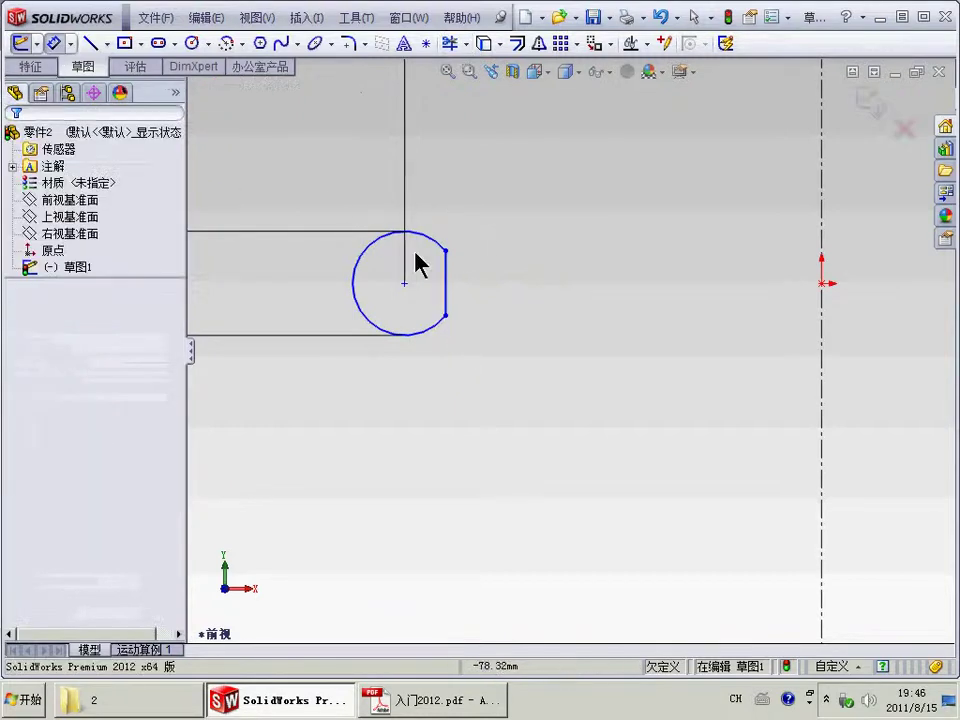
{"action": "left_click", "coordinate": [448, 282]}
{"action": "left_click", "coordinate": [498, 284]}
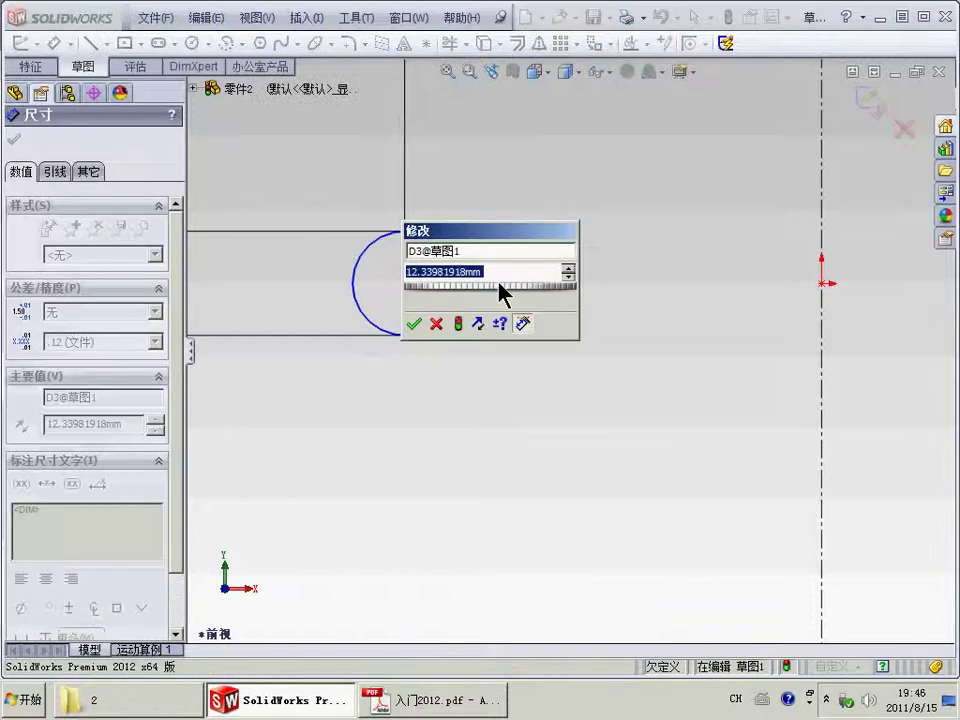
{"action": "type", "text": "10"}
{"action": "key", "text": "Return"}
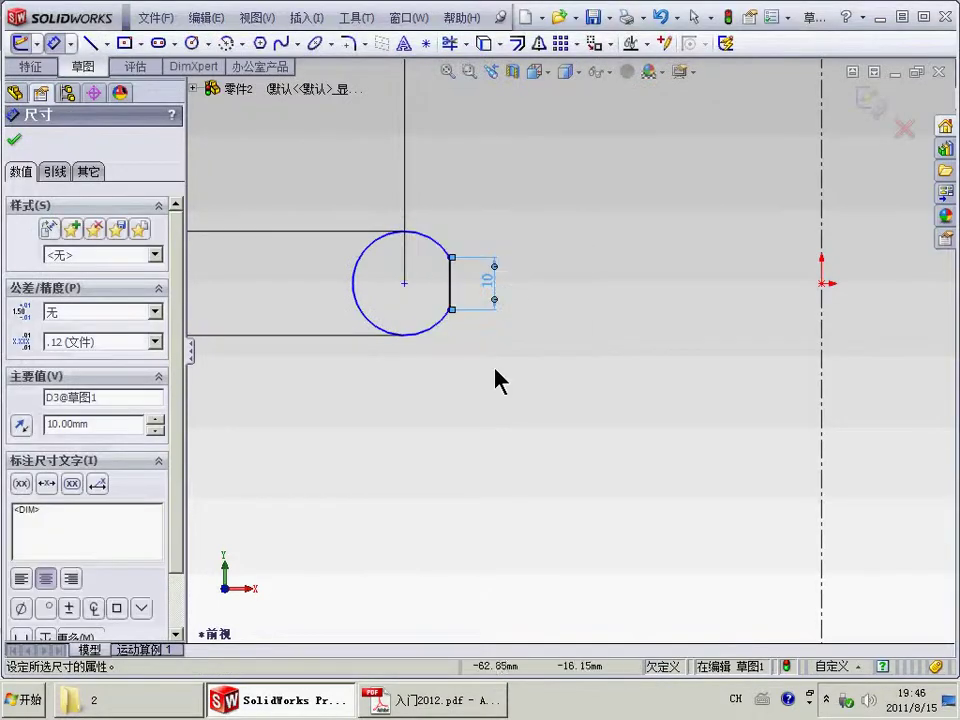
{"action": "left_click", "coordinate": [54, 43]}
- Revolve the D-shaped profile 360° about the centerline into a ring
{"action": "key", "text": "f"}
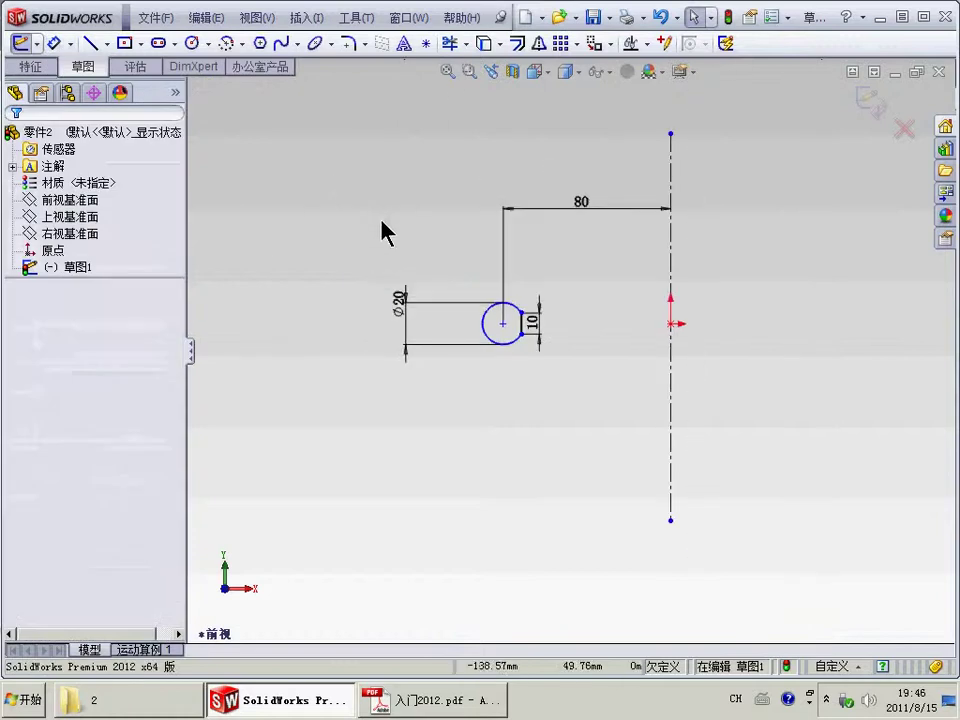
{"action": "key", "text": "f"}
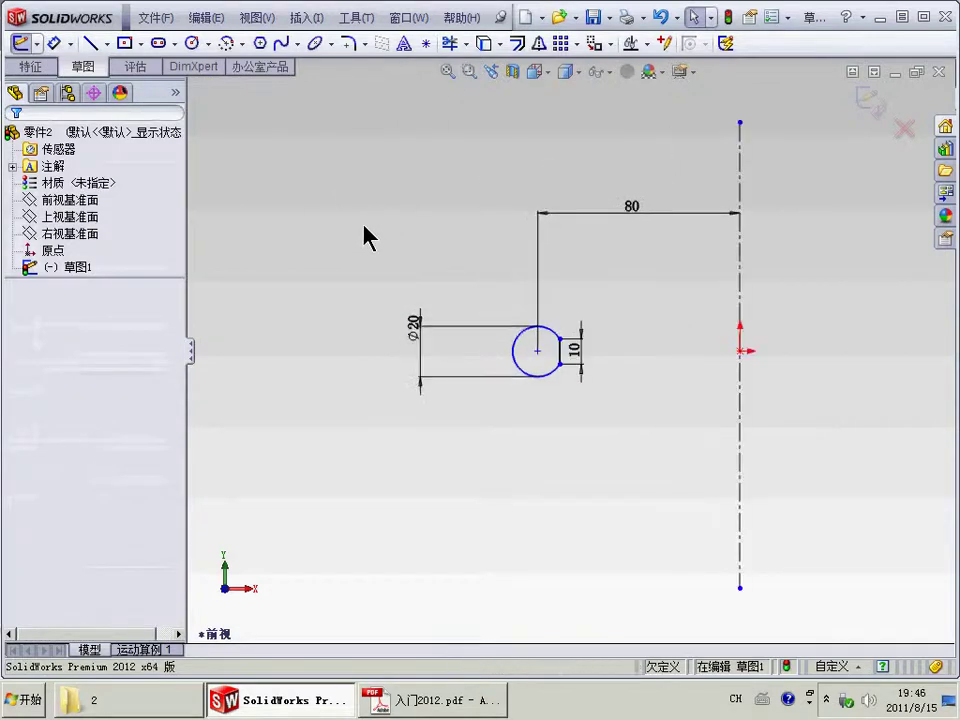
{"action": "key", "text": "z"}
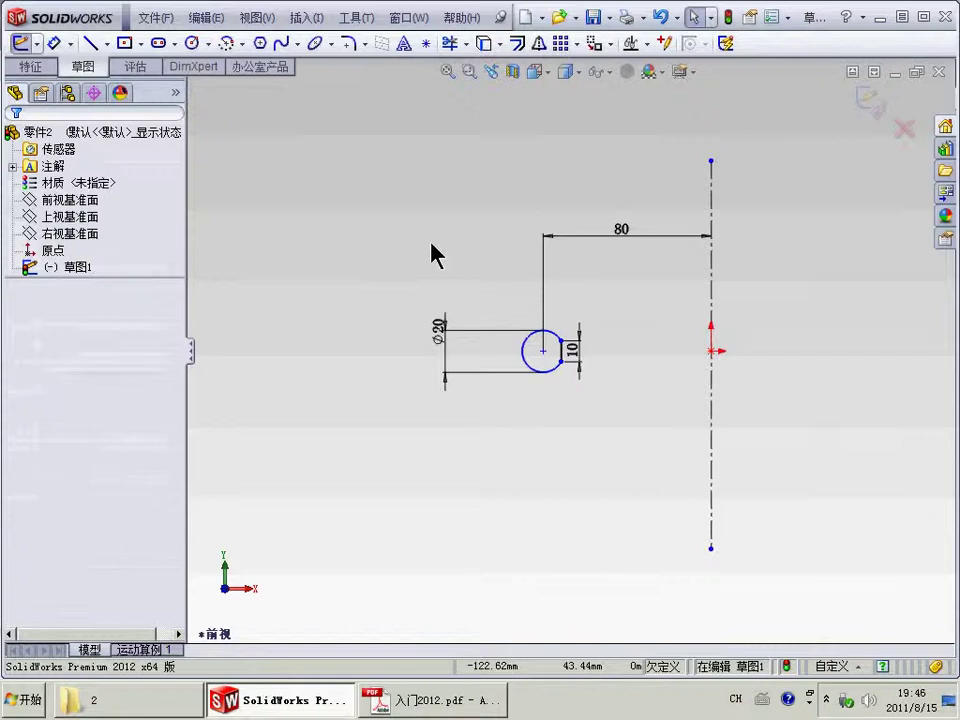
{"action": "left_click", "coordinate": [36, 67]}
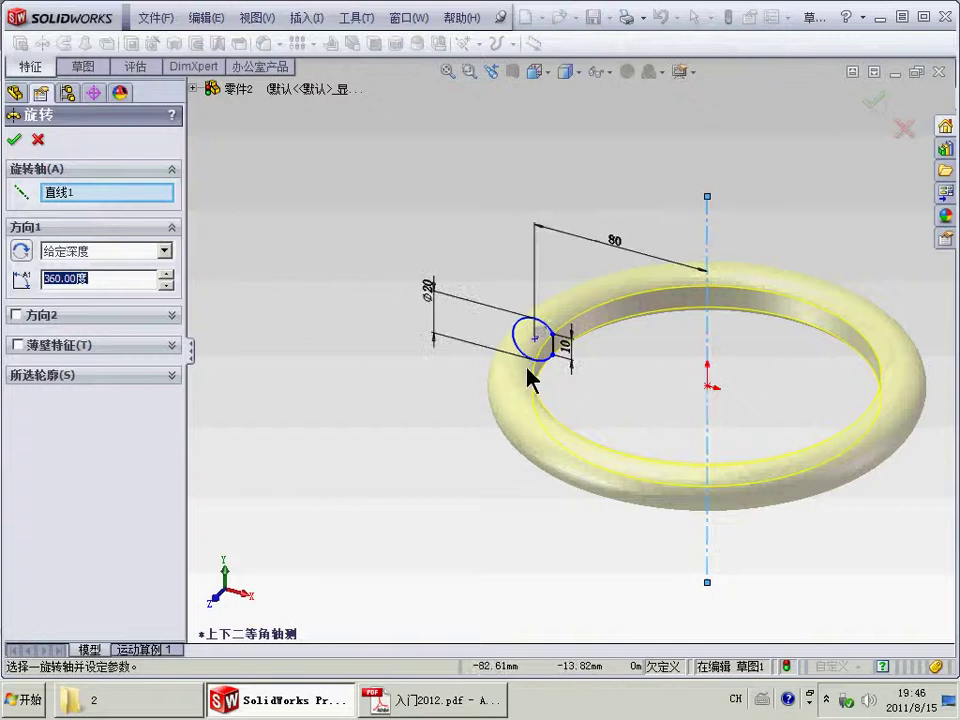
{"action": "left_click", "coordinate": [14, 139]}
- Deselect the ring and orbit it into a tilted view
{"action": "left_click", "coordinate": [315, 300]}
{"action": "scroll", "coordinate": [552, 315], "scroll_direction": "up", "scroll_amount": 1}
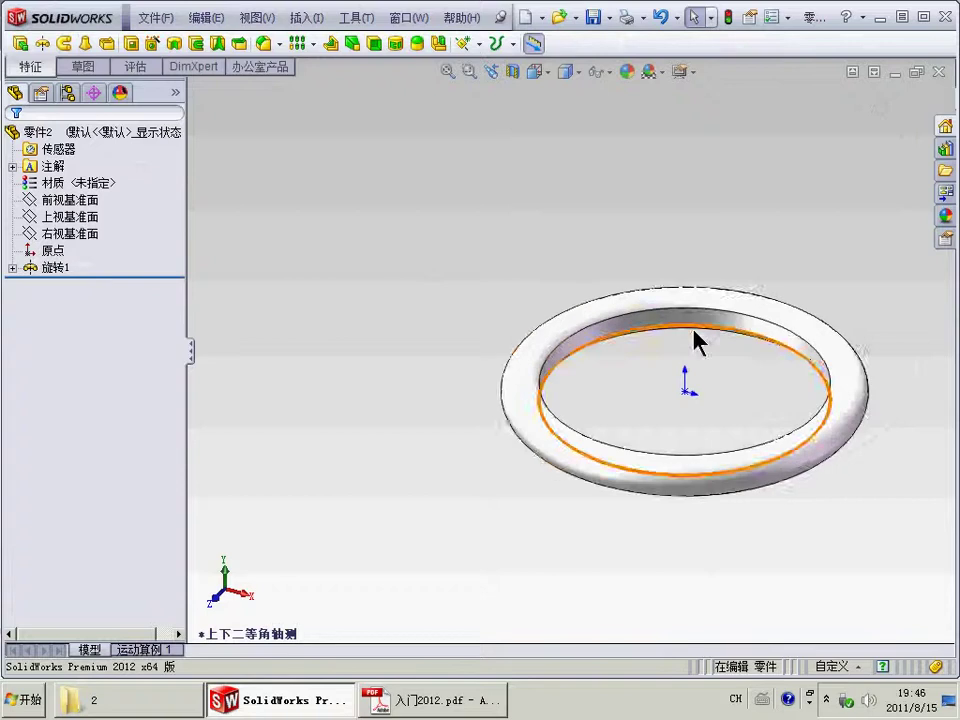
{"action": "scroll", "coordinate": [737, 408], "scroll_direction": "up", "scroll_amount": 2}
{"action": "scroll", "coordinate": [737, 408], "scroll_direction": "down", "scroll_amount": 1}
{"action": "scroll", "coordinate": [784, 375], "scroll_direction": "down", "scroll_amount": 2}
{"action": "mouse_move", "coordinate": [784, 375]}
{"action": "middle_mouse_down"}
{"action": "mouse_move", "coordinate": [754, 446]}
{"action": "mouse_move", "coordinate": [772, 365]}
{"action": "middle_mouse_up"}
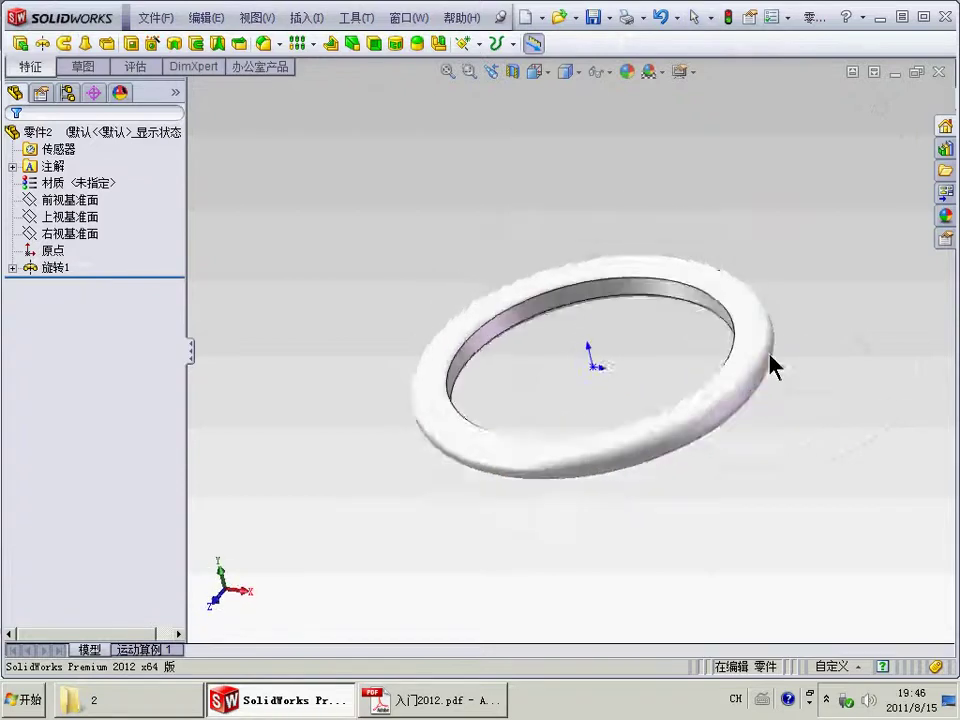
- Start a Top Plane sketch, view it normal, and draw a circle on the ring left of origin
{"action": "left_click", "coordinate": [75, 217]}
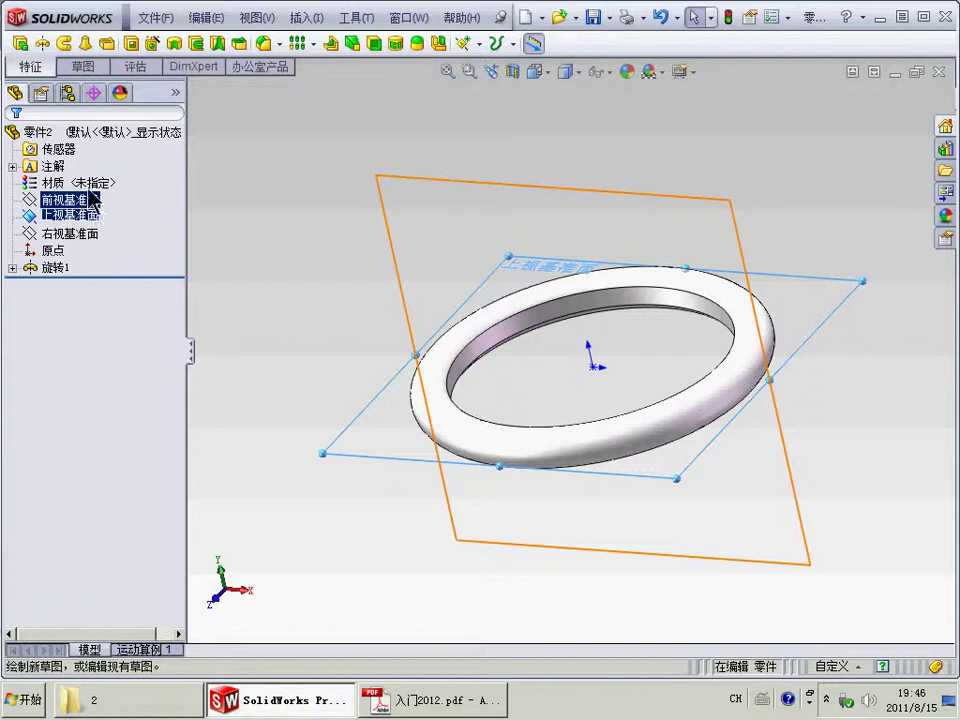
{"action": "key", "text": "space"}
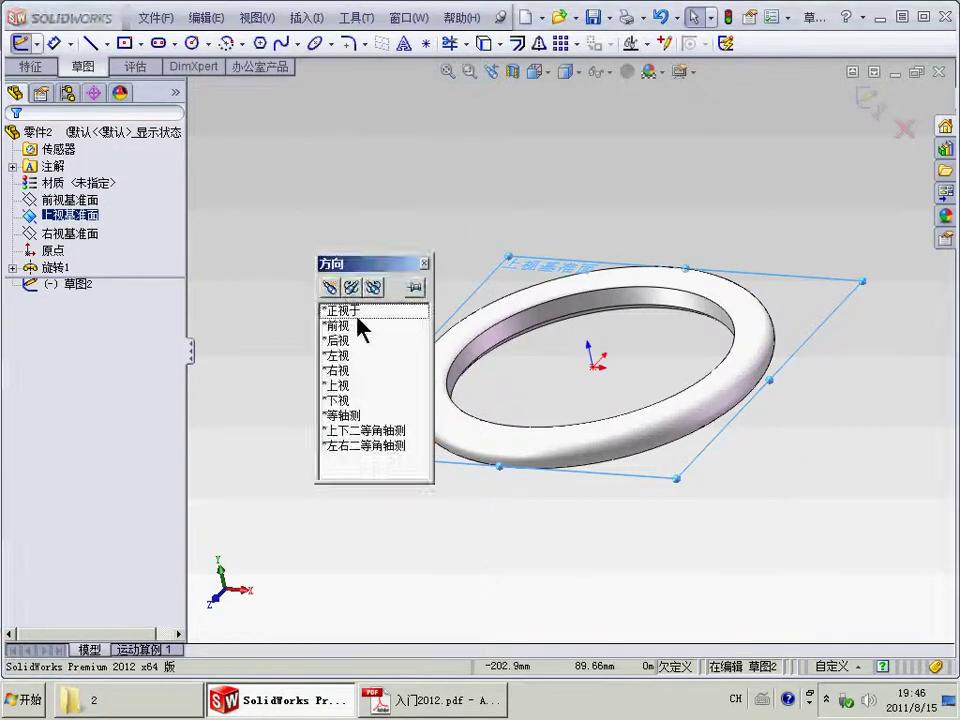
{"action": "left_click", "coordinate": [358, 314]}
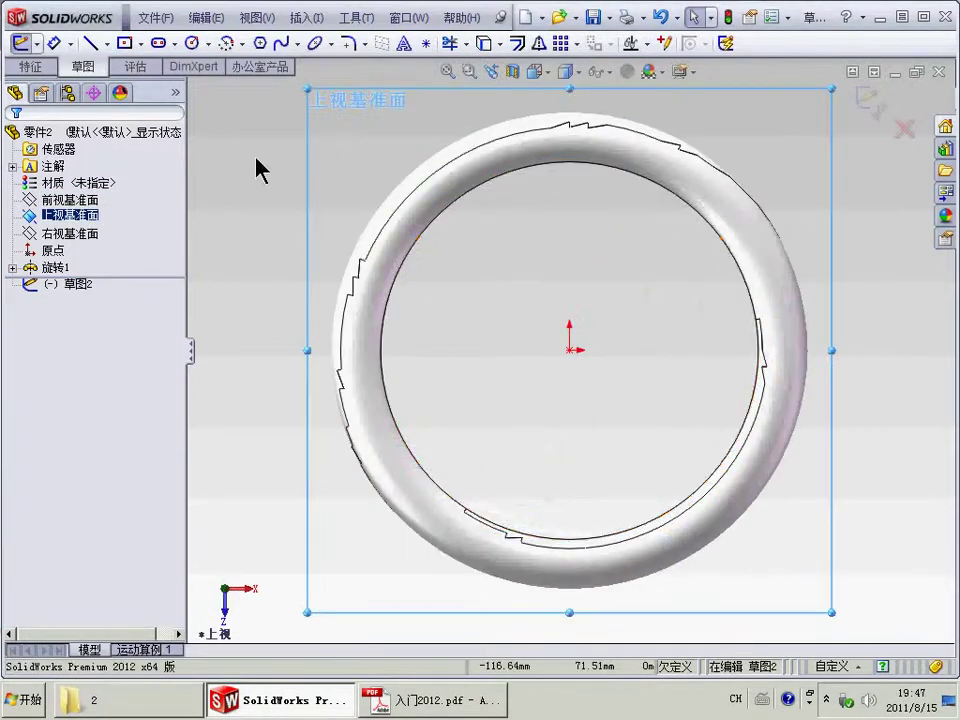
{"action": "left_click", "coordinate": [191, 43]}
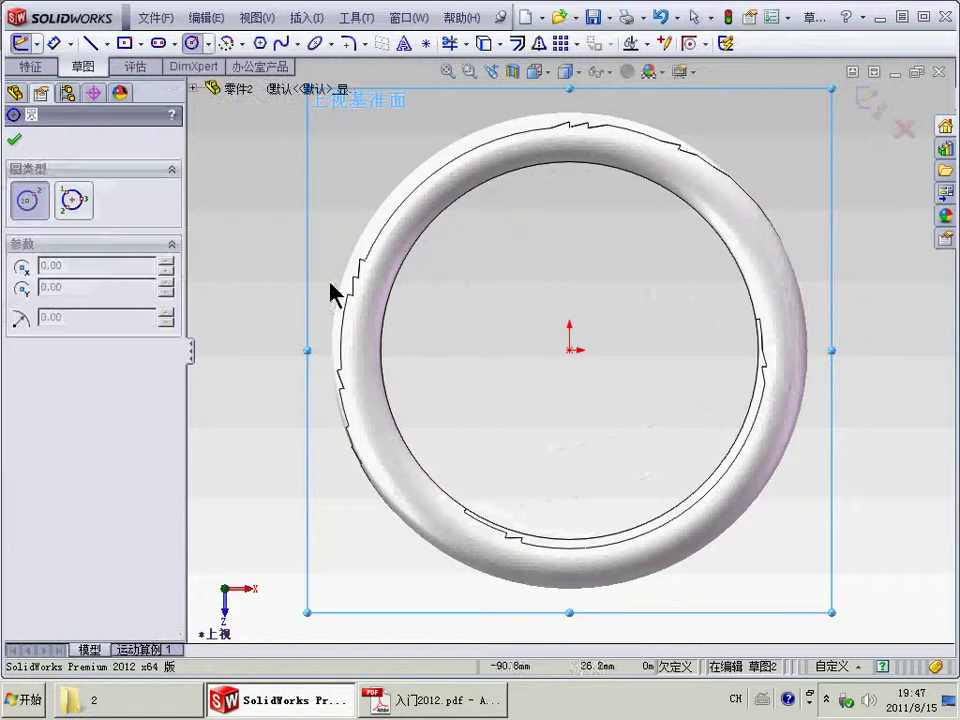
{"action": "left_click", "coordinate": [360, 350]}
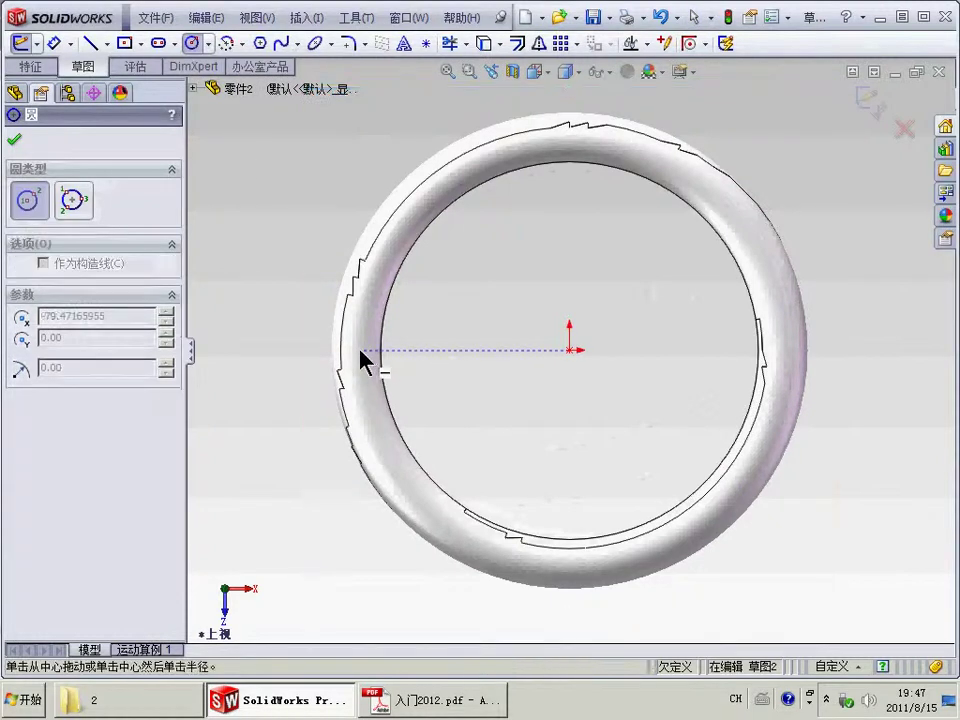
{"action": "left_click", "coordinate": [372, 359]}
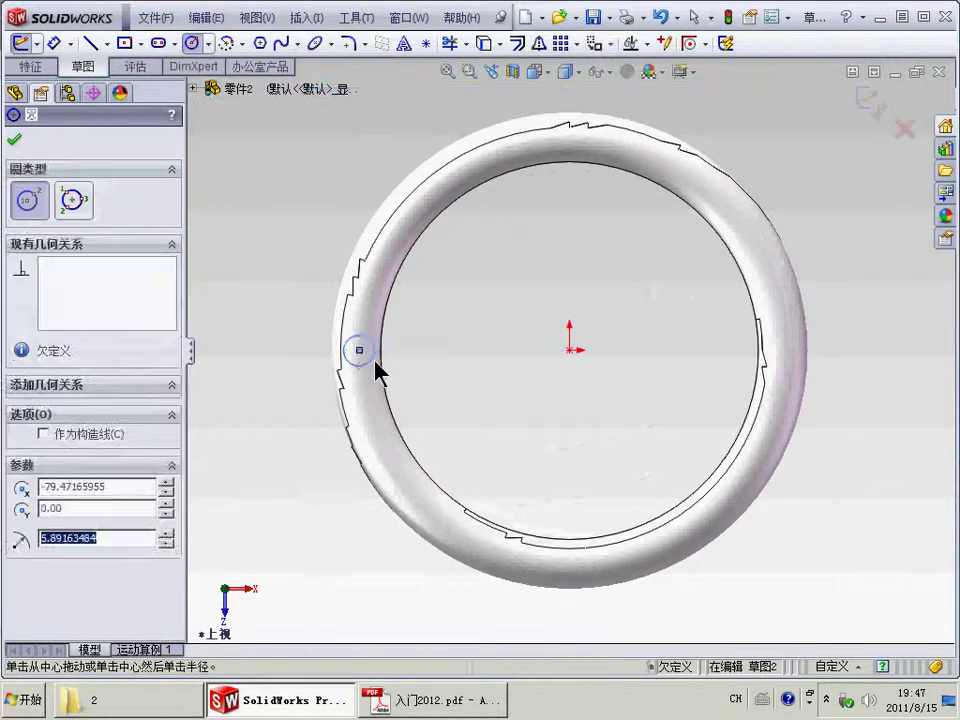
- Dimension the circle to Ø15 with its centre 80 mm from the origin
{"action": "left_click", "coordinate": [58, 43]}
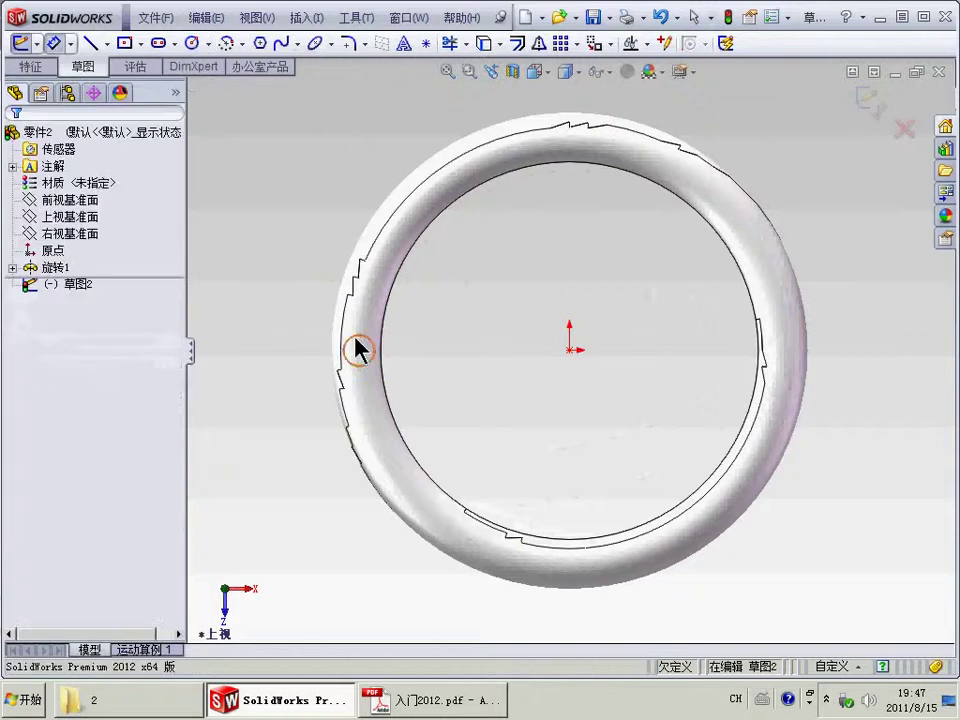
{"action": "left_click", "coordinate": [357, 350]}
{"action": "left_click", "coordinate": [300, 345]}
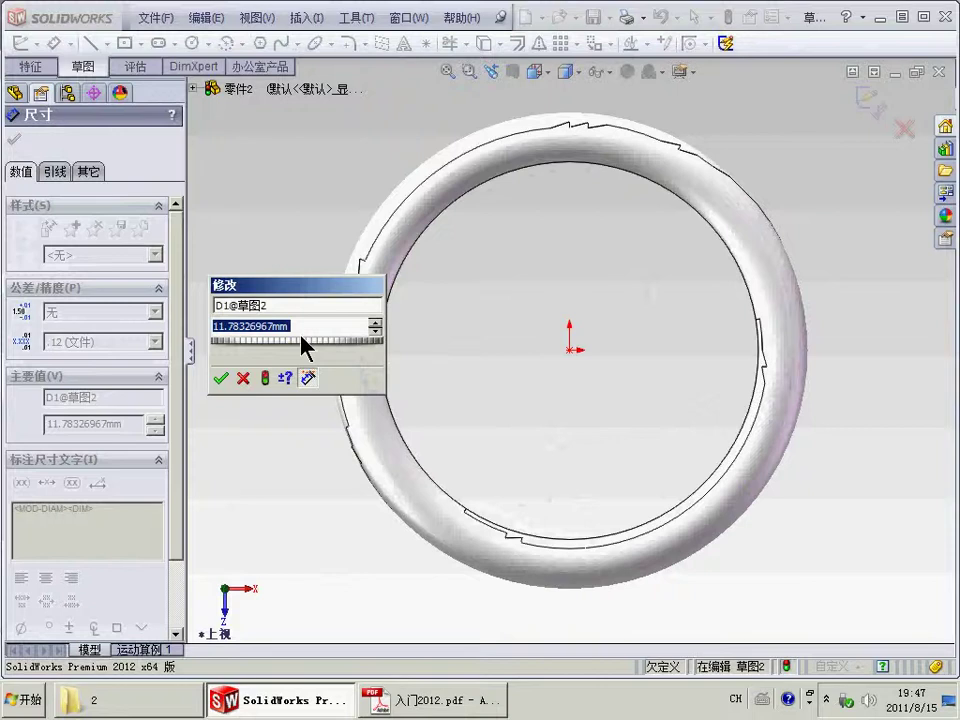
{"action": "type", "text": "15"}
{"action": "key", "text": "Return"}
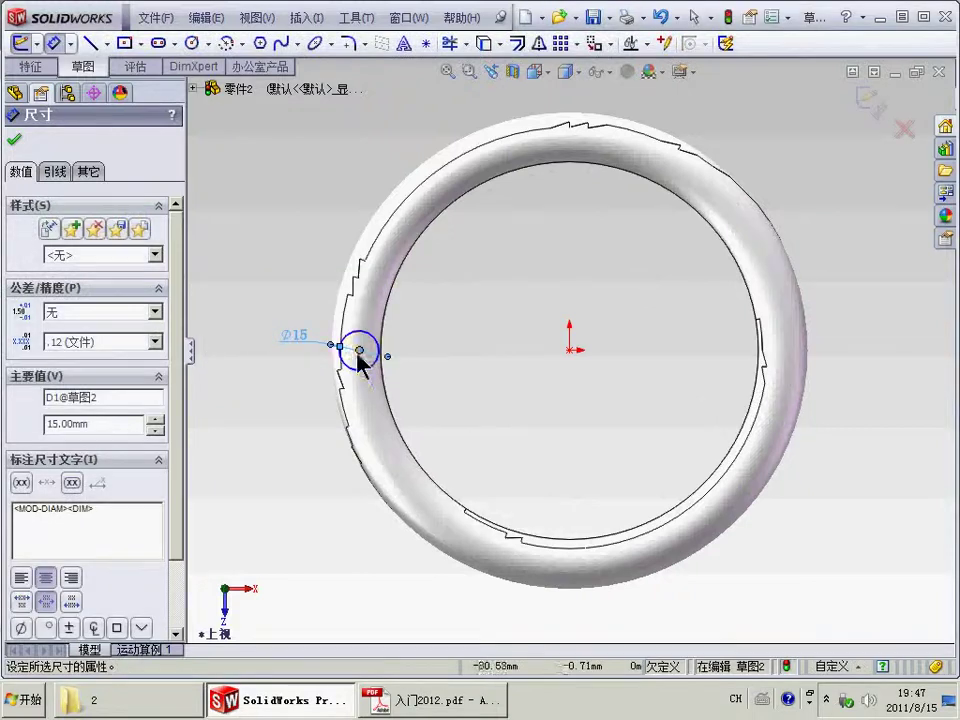
{"action": "left_click", "coordinate": [359, 350]}
{"action": "left_click", "coordinate": [570, 350]}
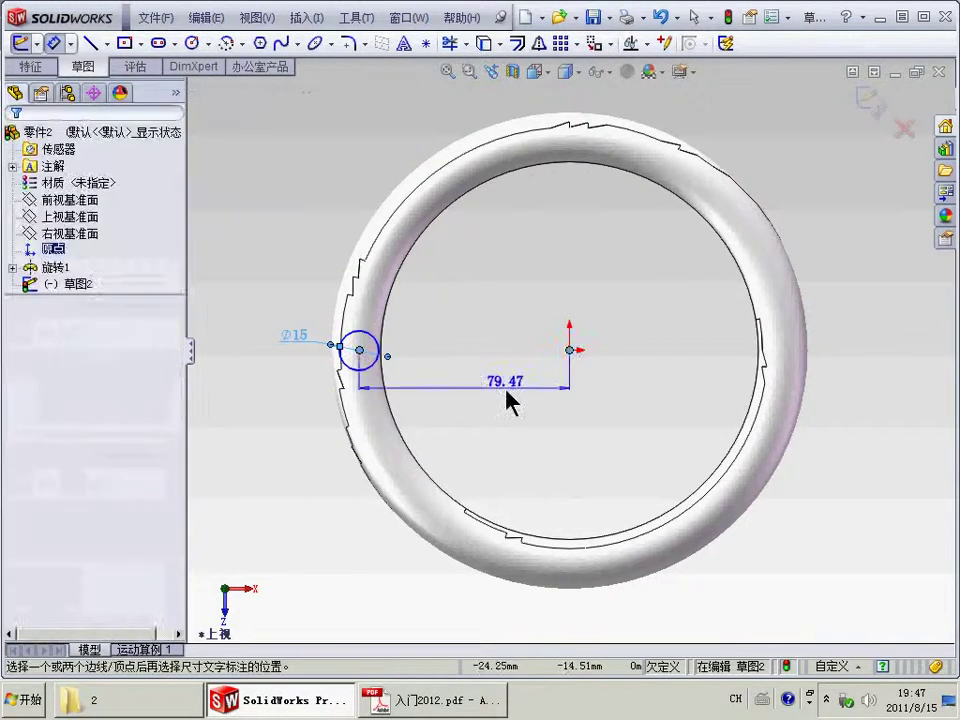
{"action": "left_click", "coordinate": [503, 400]}
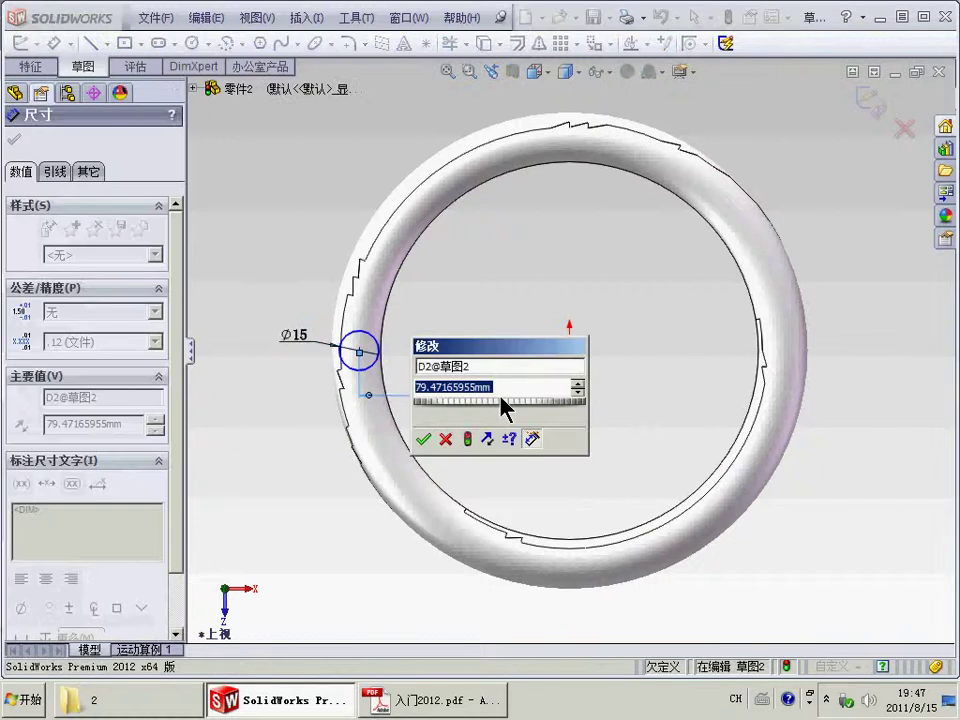
{"action": "type", "text": "80"}
{"action": "key", "text": "Return"}
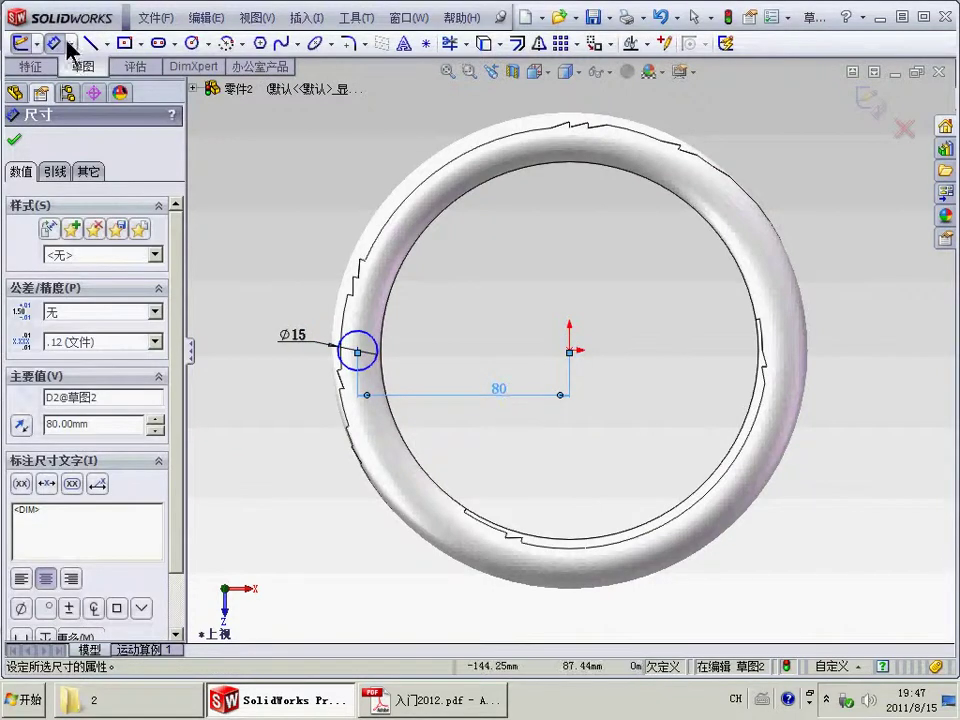
{"action": "key", "text": "Escape"}
{"action": "left_click", "coordinate": [35, 66]}
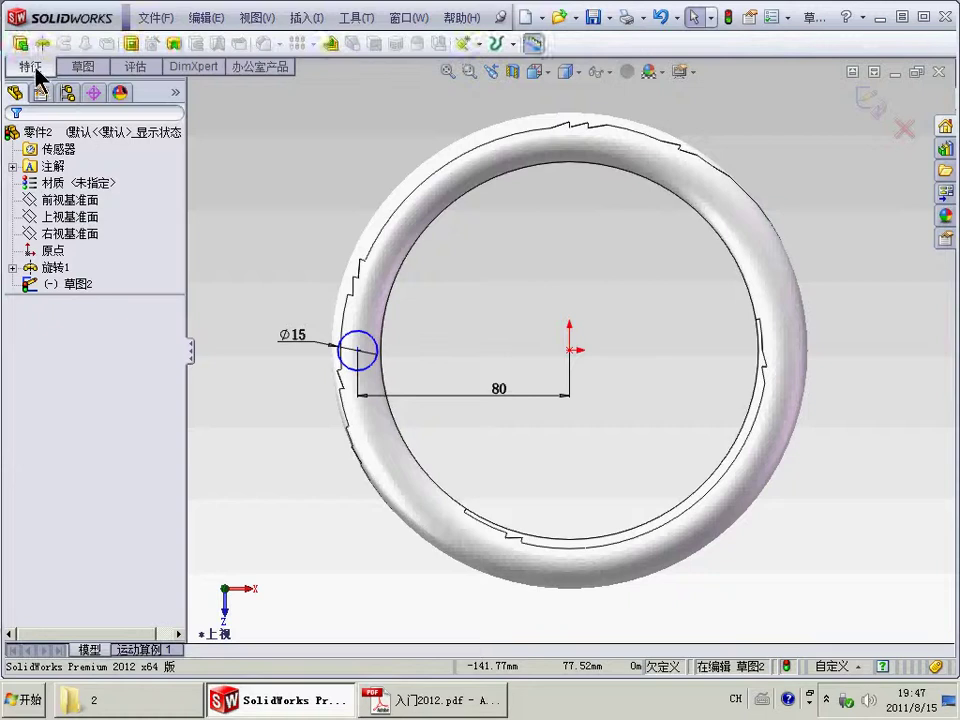
- Extrude the Ø15 circle 50 mm blind into a pin on the ring
{"action": "left_click", "coordinate": [20, 43]}
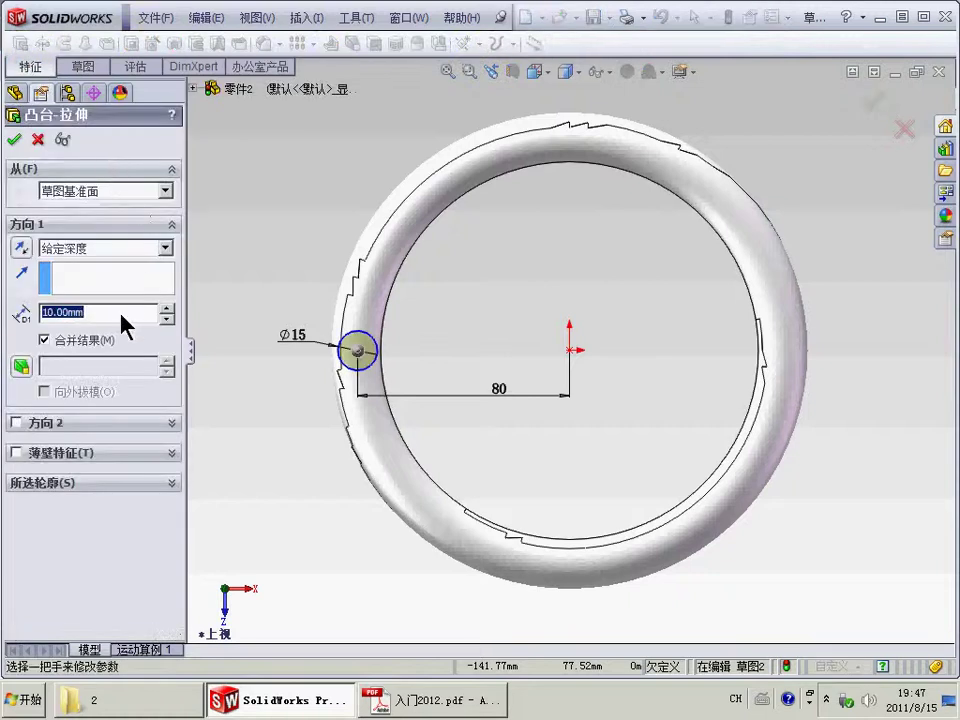
{"action": "left_click", "coordinate": [166, 248]}
{"action": "left_click", "coordinate": [153, 266]}
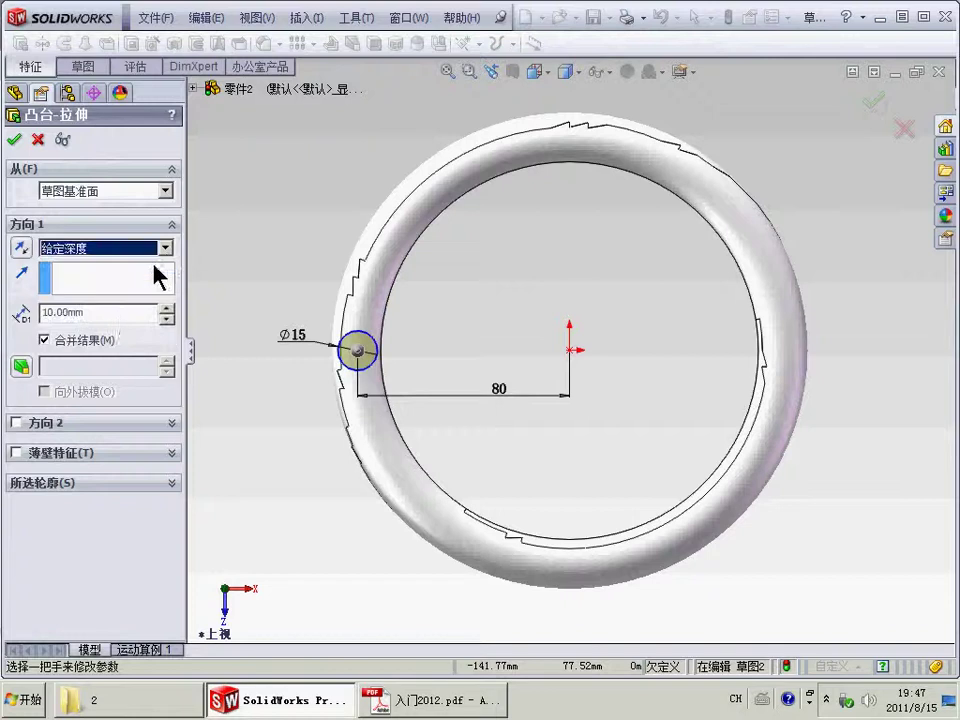
{"action": "left_click_drag", "start_coordinate": [124, 318], "coordinate": [5, 325]}
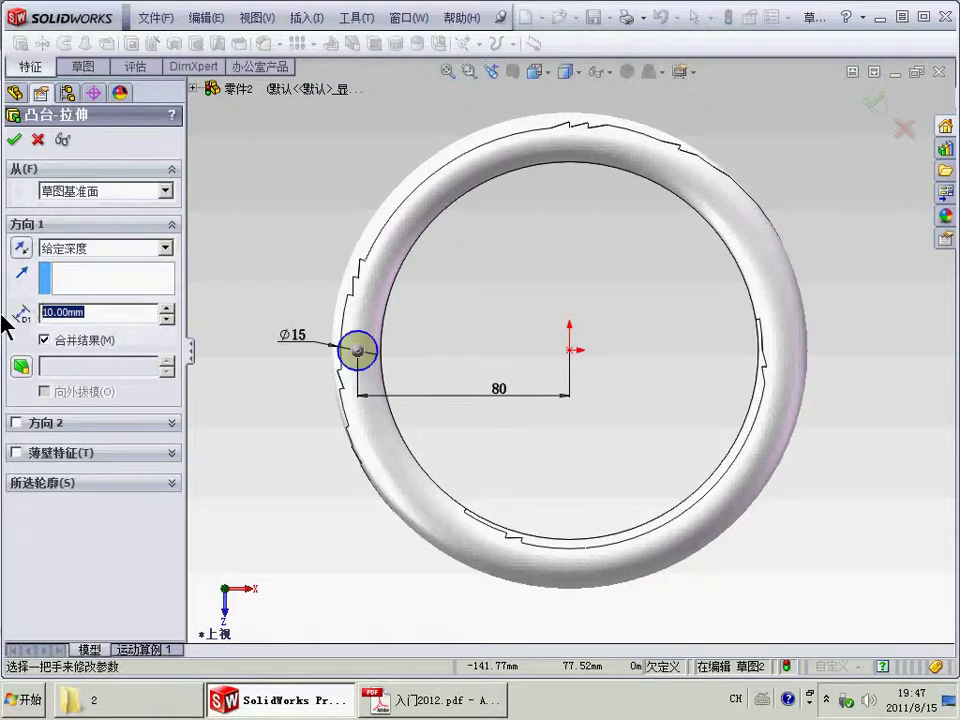
{"action": "type", "text": "50"}
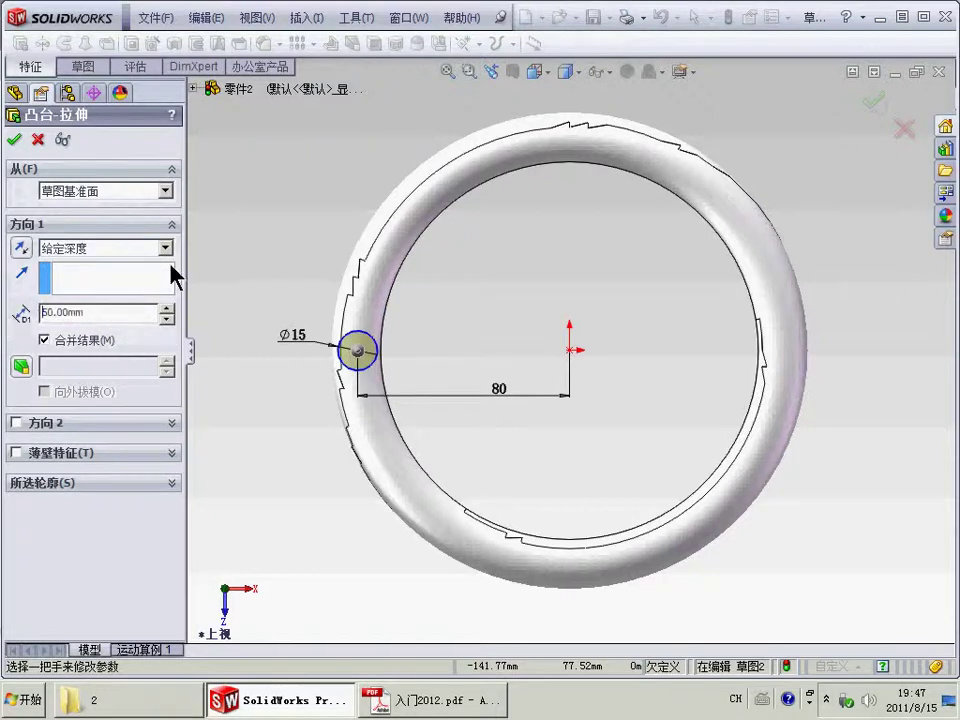
{"action": "left_click", "coordinate": [14, 140]}
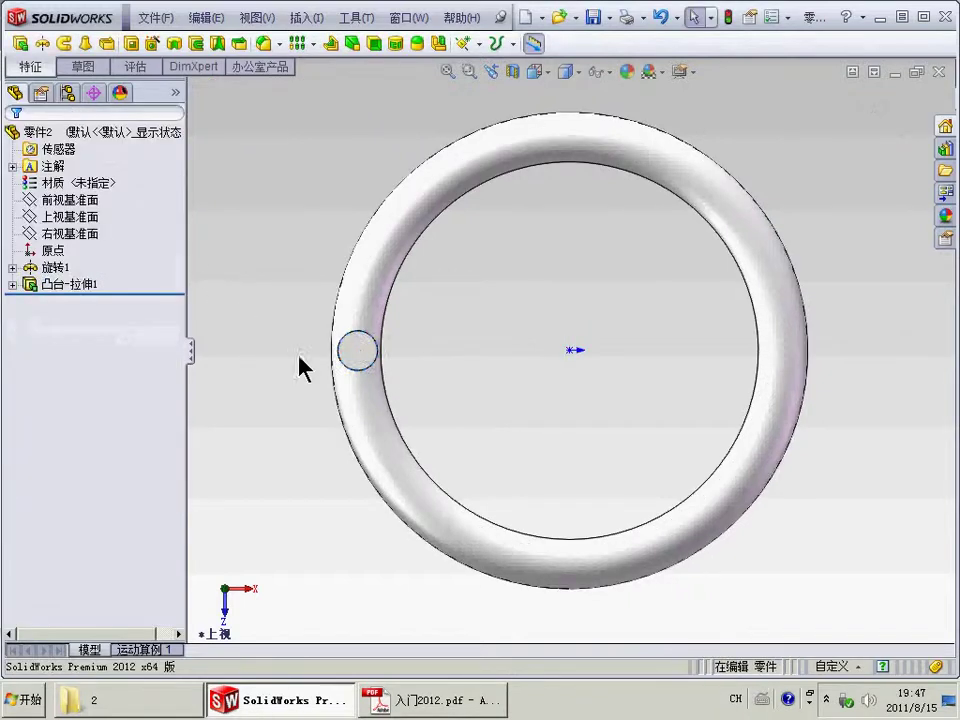
{"action": "mouse_move", "coordinate": [300, 368]}
{"action": "middle_mouse_down"}
{"action": "mouse_move", "coordinate": [336, 354]}
{"action": "mouse_move", "coordinate": [302, 289]}
{"action": "middle_mouse_up"}
{"action": "scroll", "coordinate": [387, 427], "scroll_direction": "down", "scroll_amount": 3}
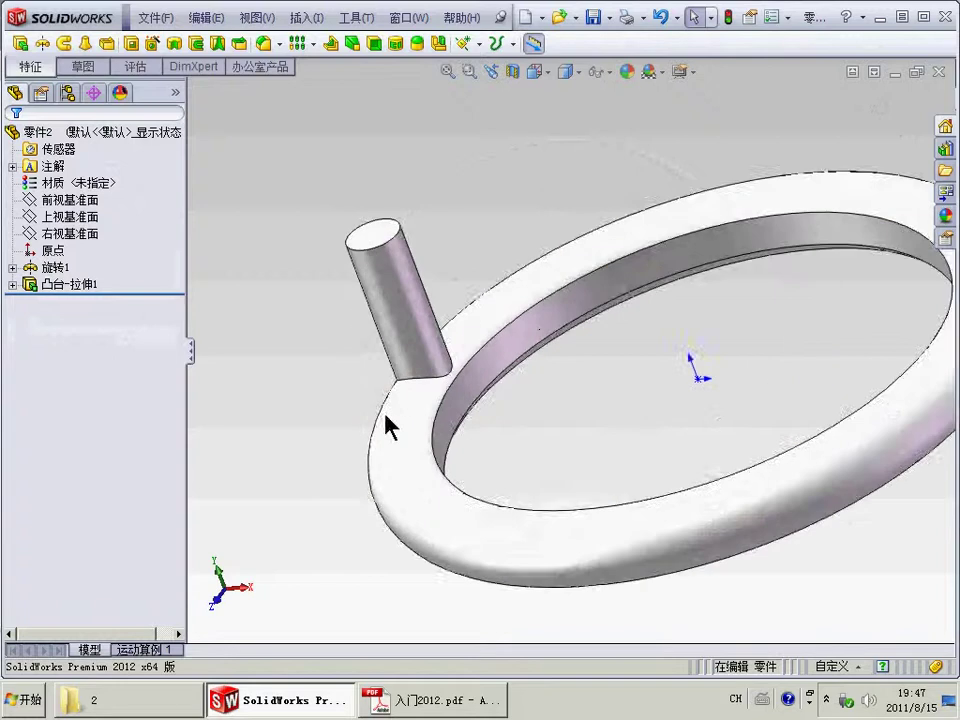
{"action": "left_click", "coordinate": [266, 44]}
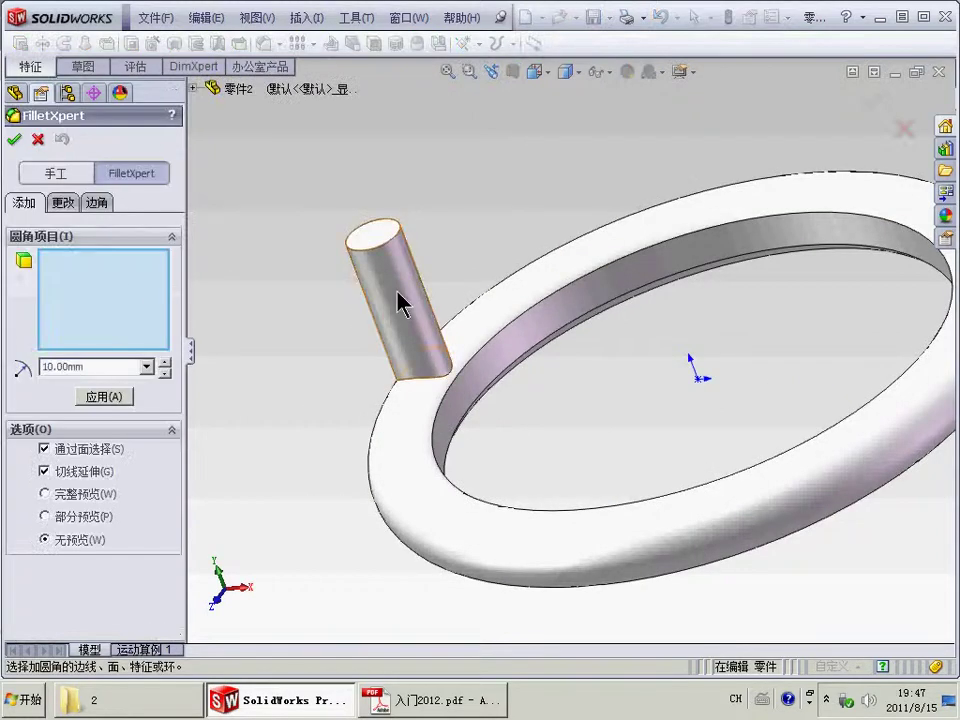
- Round the ring's inner face edges with a 2 mm fillet in FilletXpert
{"action": "left_click", "coordinate": [527, 343]}
{"action": "mouse_move", "coordinate": [570, 392]}
{"action": "middle_mouse_down"}
{"action": "mouse_move", "coordinate": [620, 405]}
{"action": "mouse_move", "coordinate": [390, 368]}
{"action": "middle_mouse_up"}
{"action": "left_click_drag", "start_coordinate": [95, 367], "coordinate": [10, 368]}
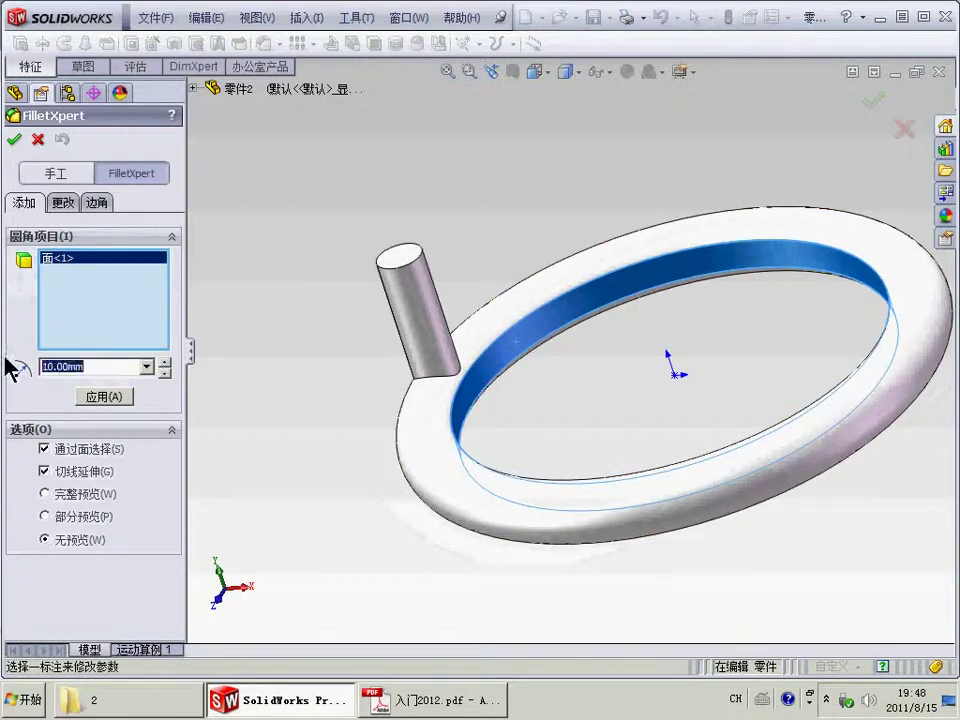
{"action": "type", "text": "2"}
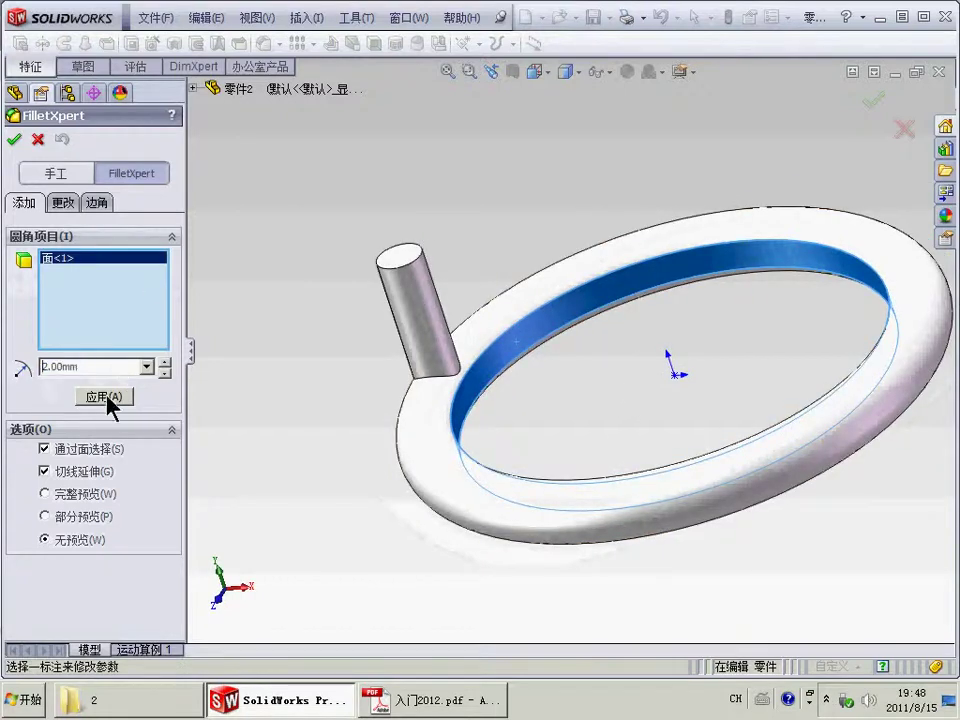
{"action": "left_click", "coordinate": [86, 493]}
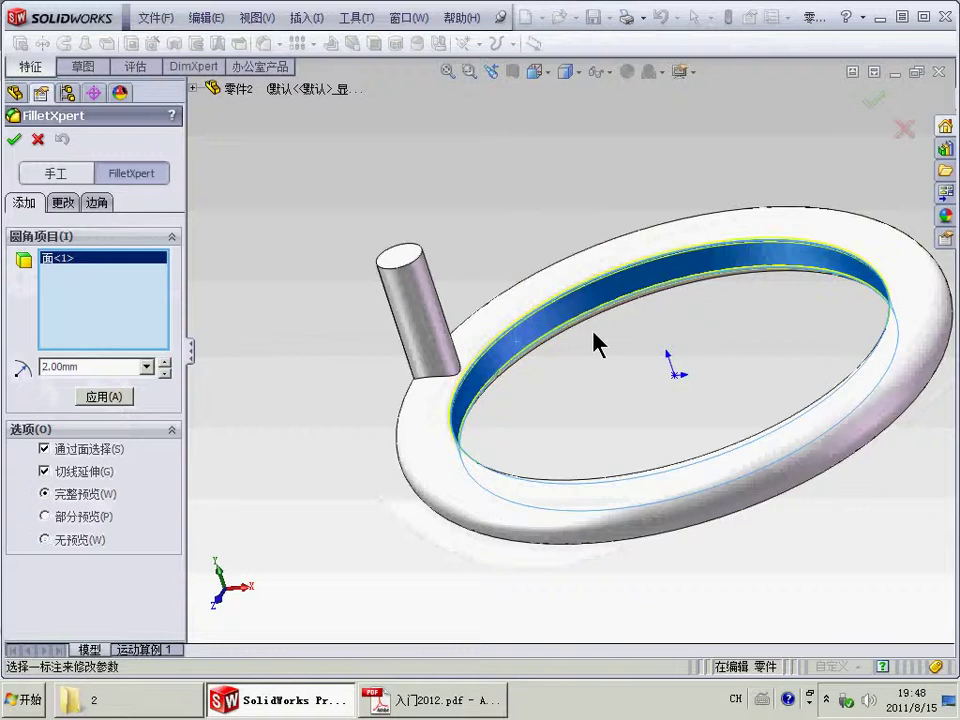
{"action": "scroll", "coordinate": [595, 345], "scroll_direction": "down", "scroll_amount": 3}
{"action": "scroll", "coordinate": [561, 300], "scroll_direction": "down", "scroll_amount": 2}
{"action": "scroll", "coordinate": [555, 386], "scroll_direction": "down", "scroll_amount": 2}
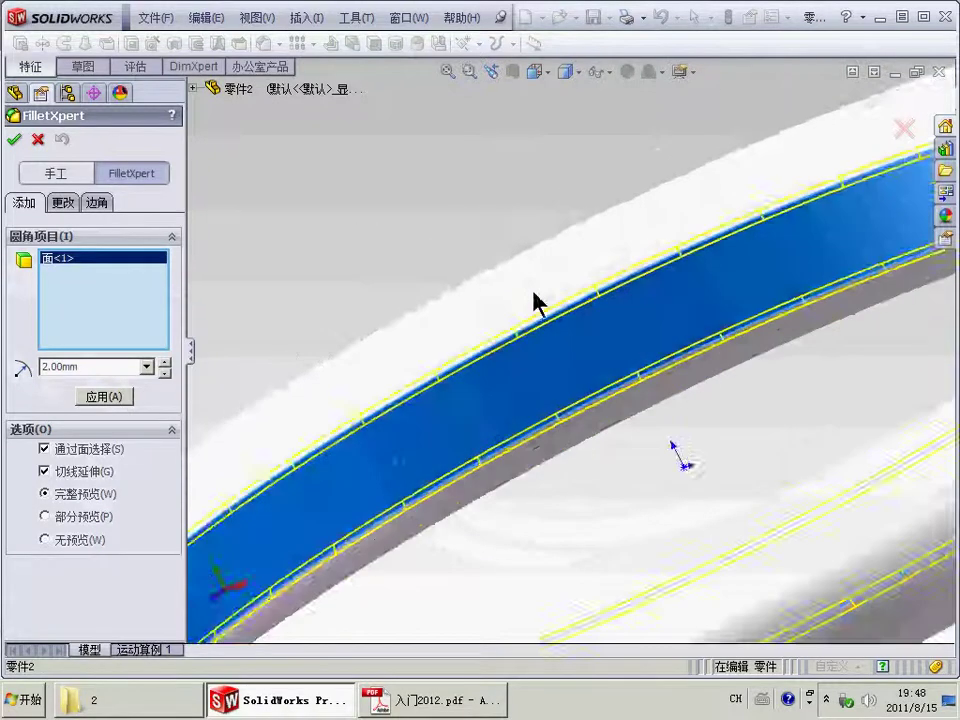
{"action": "scroll", "coordinate": [500, 287], "scroll_direction": "up", "scroll_amount": 2}
{"action": "scroll", "coordinate": [531, 328], "scroll_direction": "down", "scroll_amount": 1}
{"action": "scroll", "coordinate": [484, 360], "scroll_direction": "up", "scroll_amount": 4}
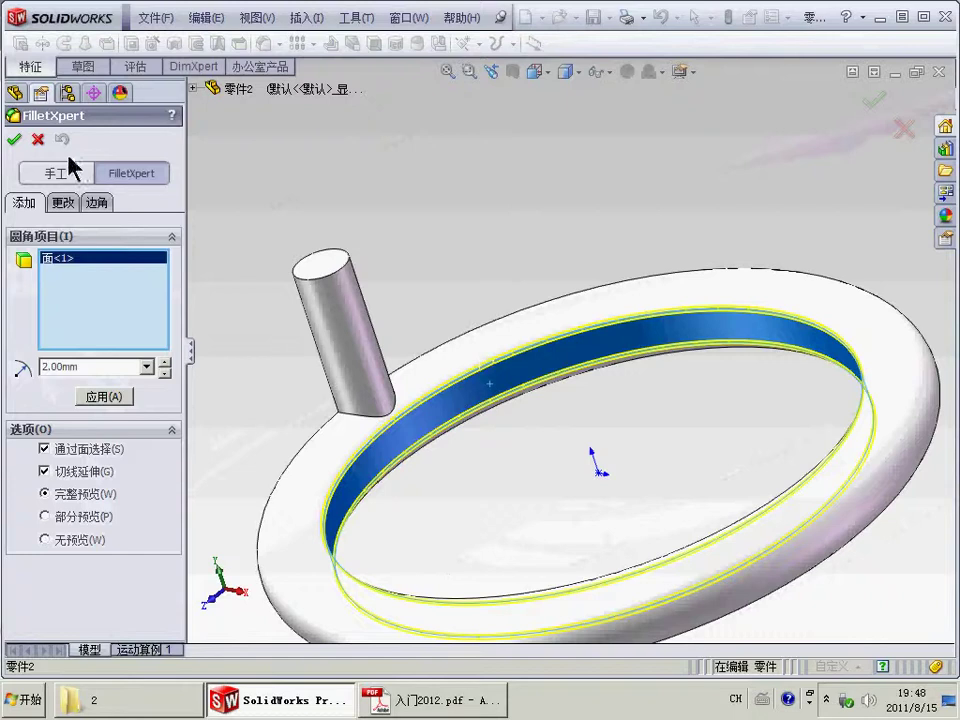
{"action": "left_click", "coordinate": [14, 139]}
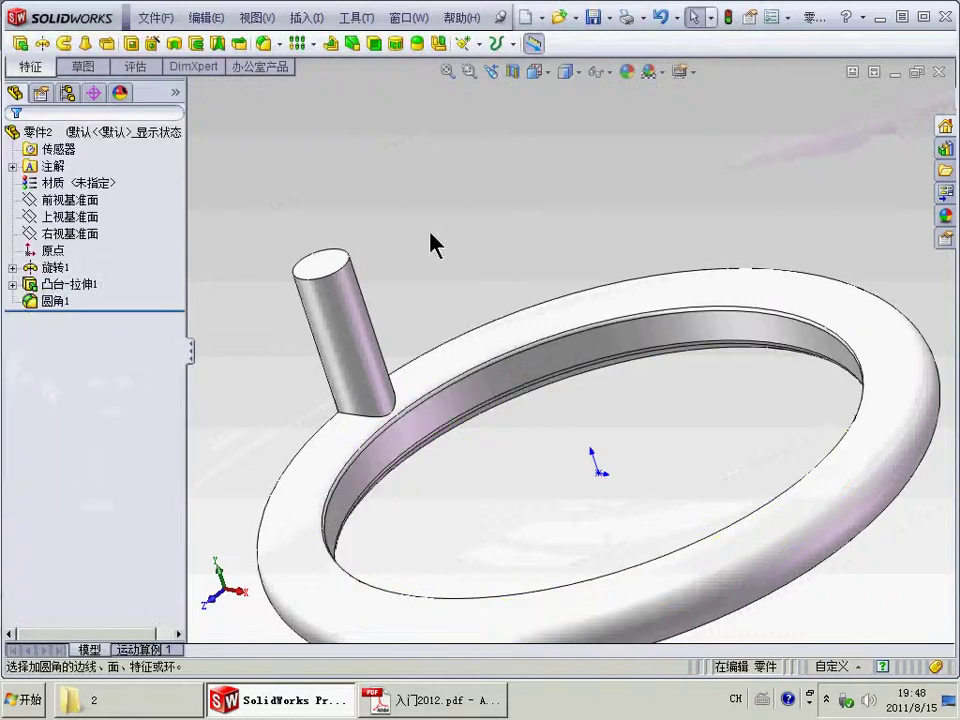
- Zoom in and out to inspect the filleted ring
{"action": "scroll", "coordinate": [536, 302], "scroll_direction": "down", "scroll_amount": 3}
{"action": "scroll", "coordinate": [583, 414], "scroll_direction": "down", "scroll_amount": 2}
{"action": "scroll", "coordinate": [542, 392], "scroll_direction": "up", "scroll_amount": 1}
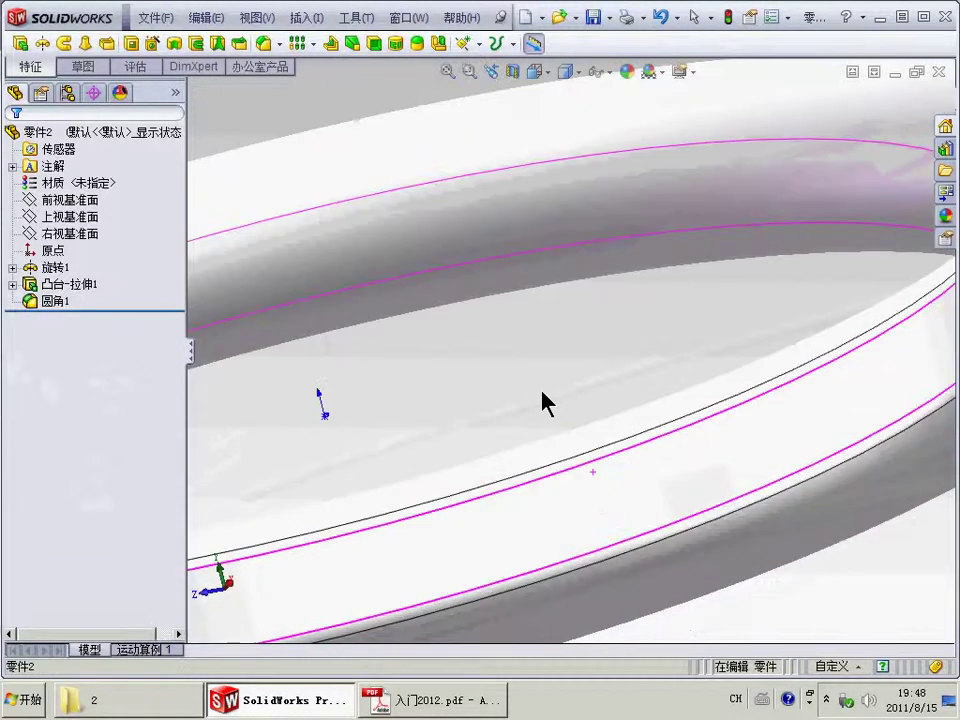
{"action": "scroll", "coordinate": [560, 420], "scroll_direction": "up", "scroll_amount": 2}
{"action": "scroll", "coordinate": [610, 470], "scroll_direction": "up", "scroll_amount": 2}
{"action": "scroll", "coordinate": [620, 485], "scroll_direction": "up", "scroll_amount": 2}
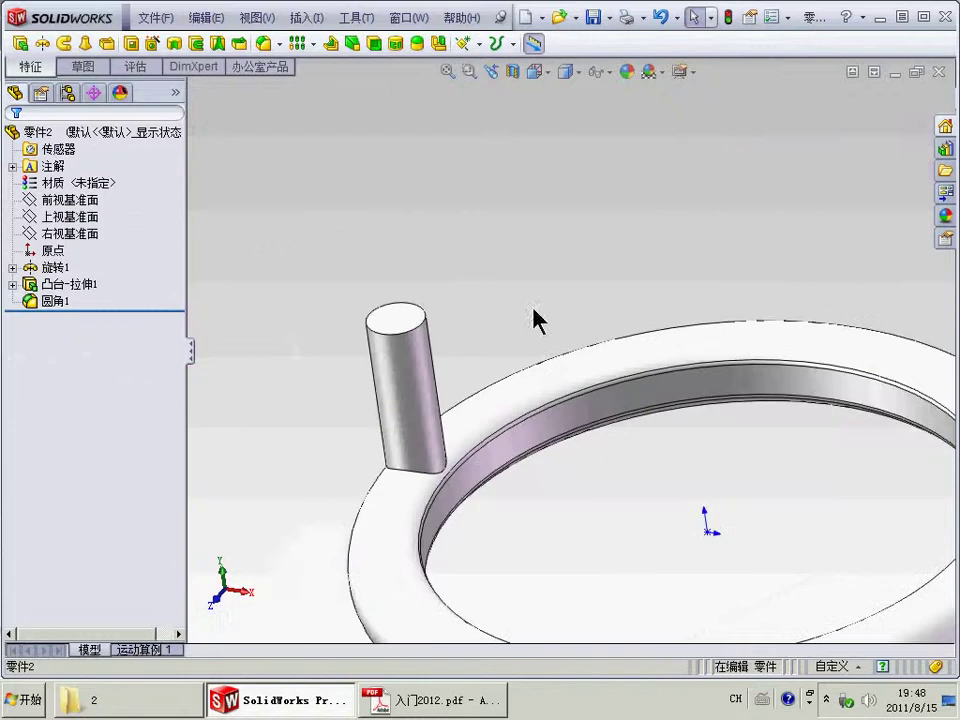
{"action": "left_click", "coordinate": [306, 18]}
{"action": "mouse_move", "coordinate": [352, 221]}
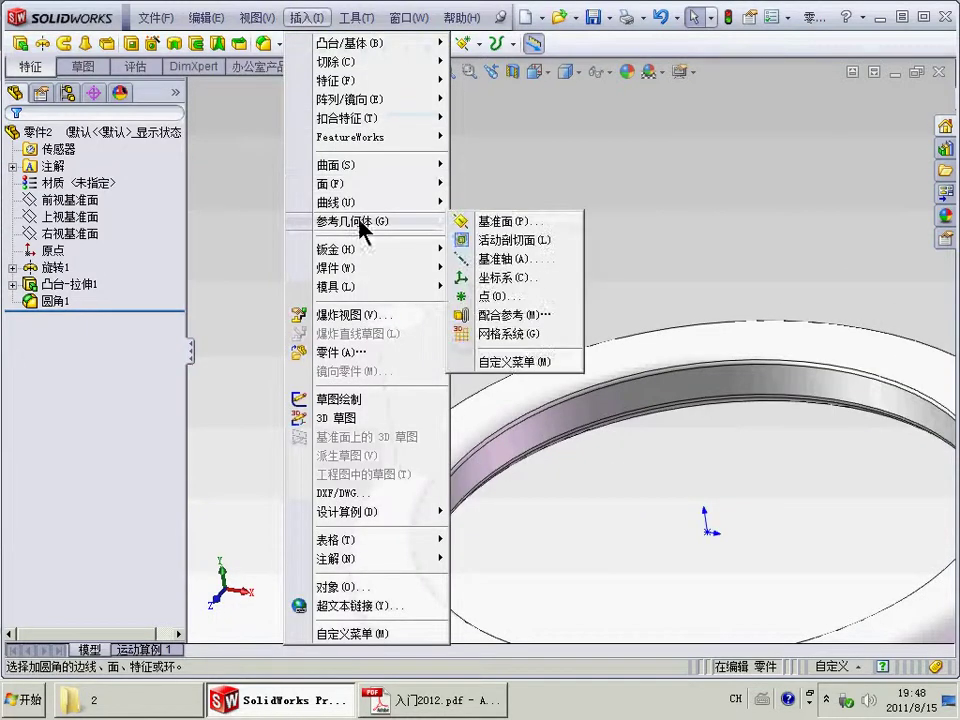
- Add a reference axis defined by the ring's inner cylindrical face
{"action": "left_click", "coordinate": [506, 262]}
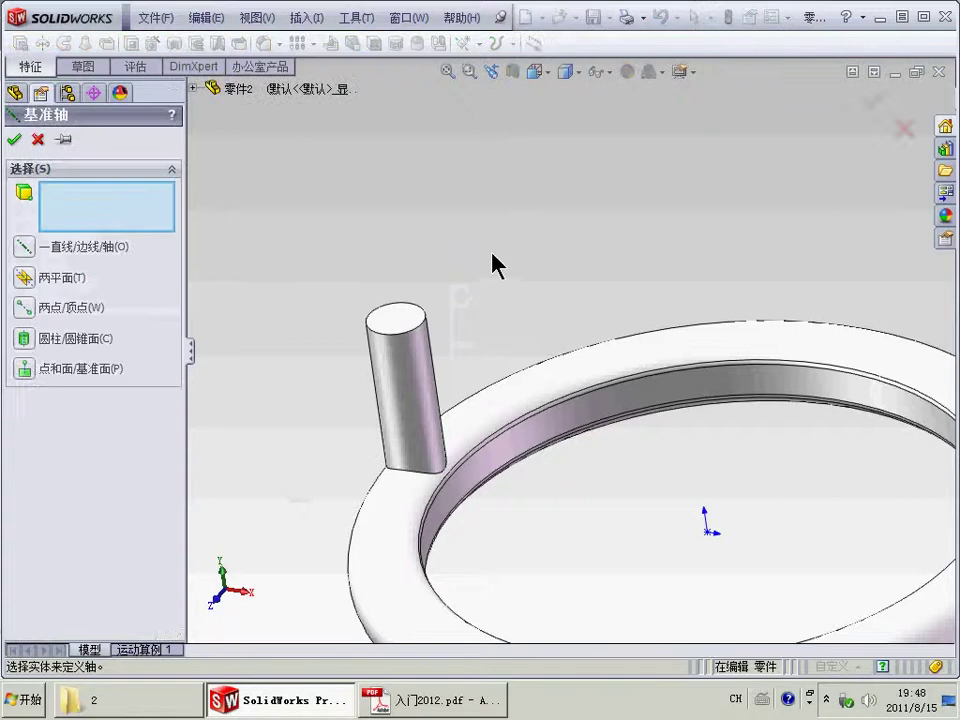
{"action": "left_click", "coordinate": [549, 435]}
{"action": "scroll", "coordinate": [720, 555], "scroll_direction": "down", "scroll_amount": 2}
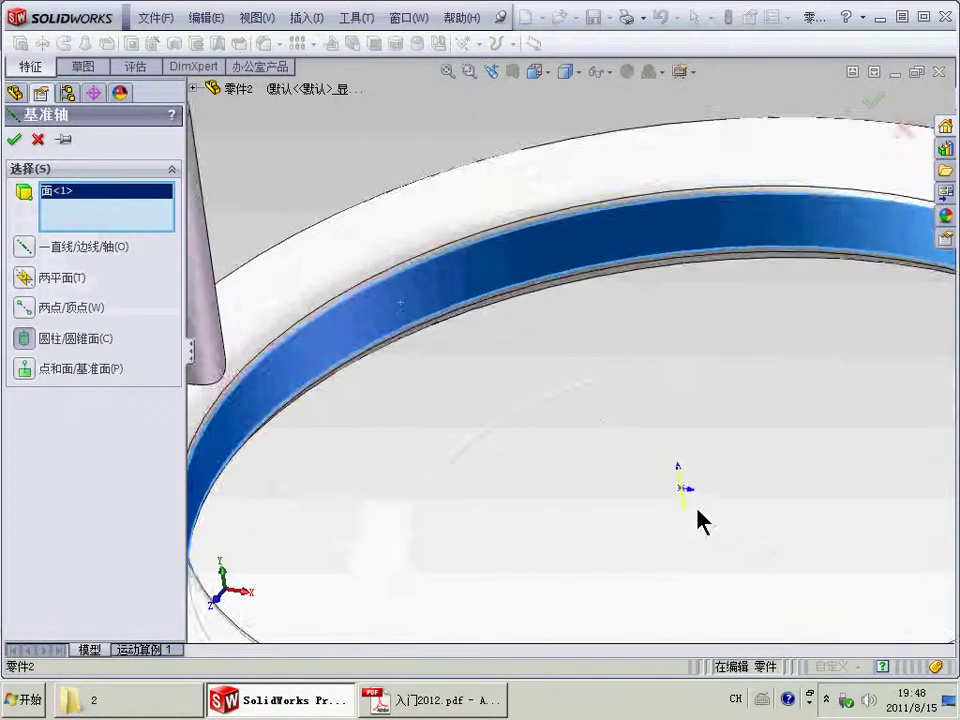
{"action": "scroll", "coordinate": [697, 519], "scroll_direction": "up", "scroll_amount": 5}
{"action": "left_click", "coordinate": [14, 139]}
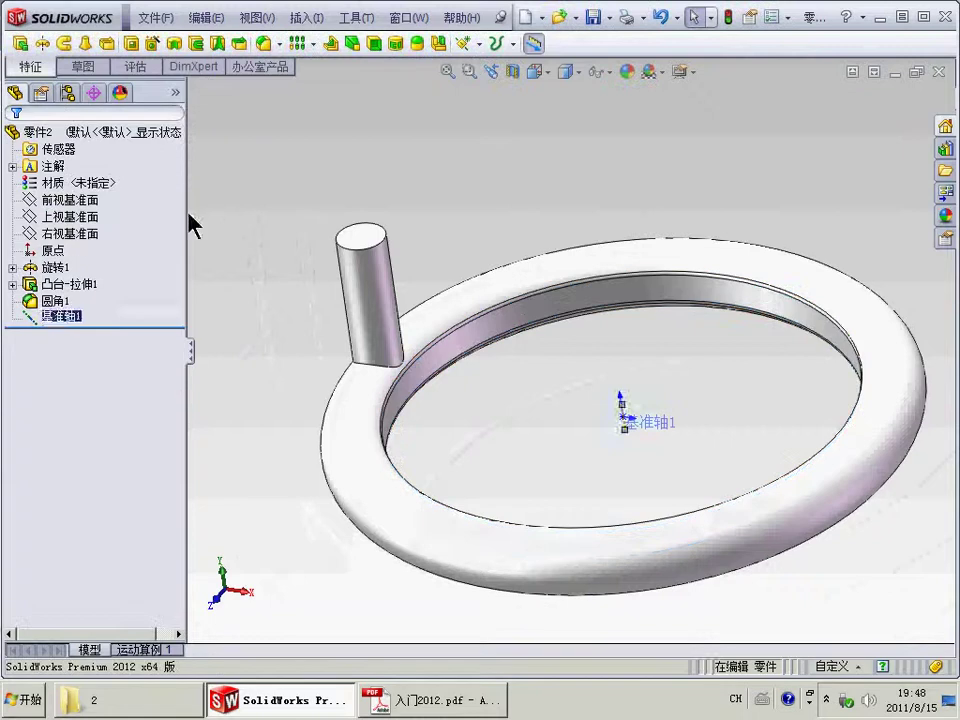
- Start a Top Plane sketch viewed normal and draw a circle centred on the origin
{"action": "left_click", "coordinate": [80, 205]}
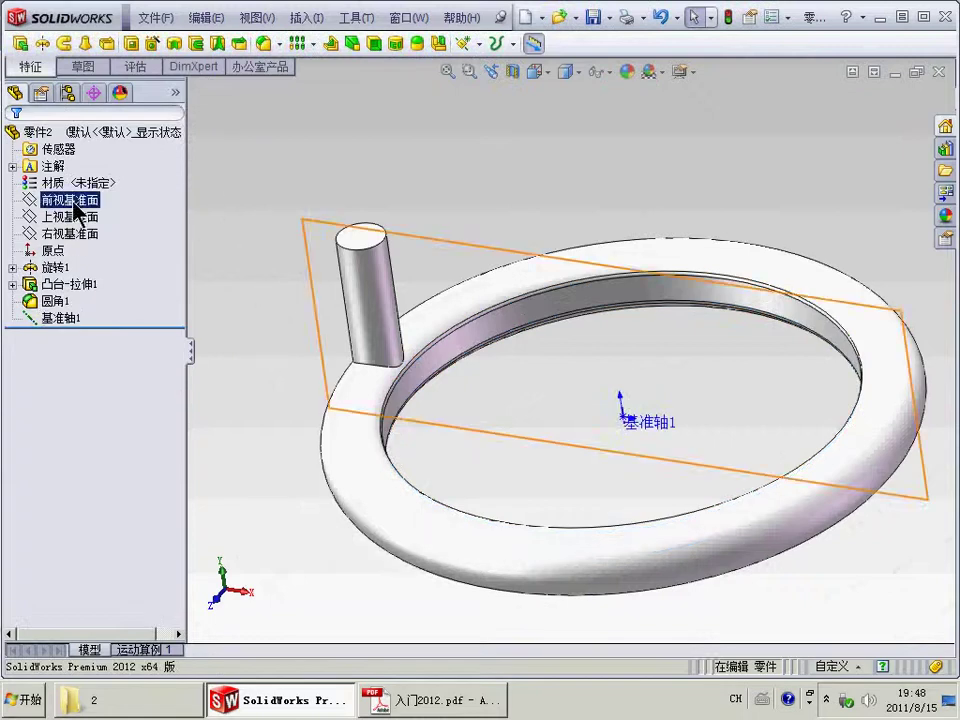
{"action": "left_click", "coordinate": [80, 216], "text": "ctrl"}
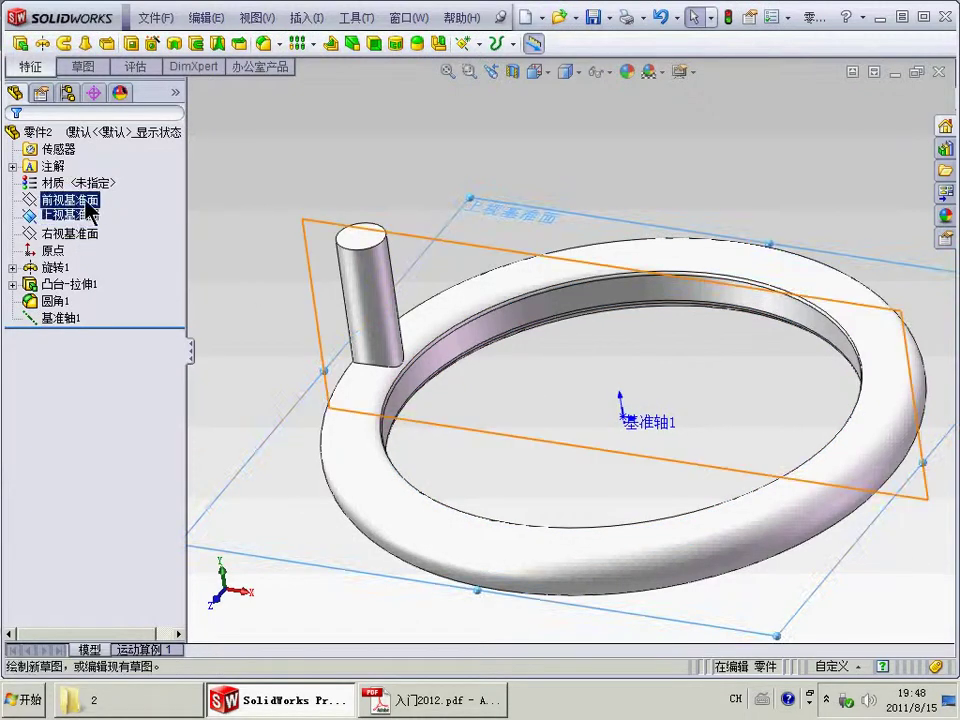
{"action": "left_click", "coordinate": [90, 209]}
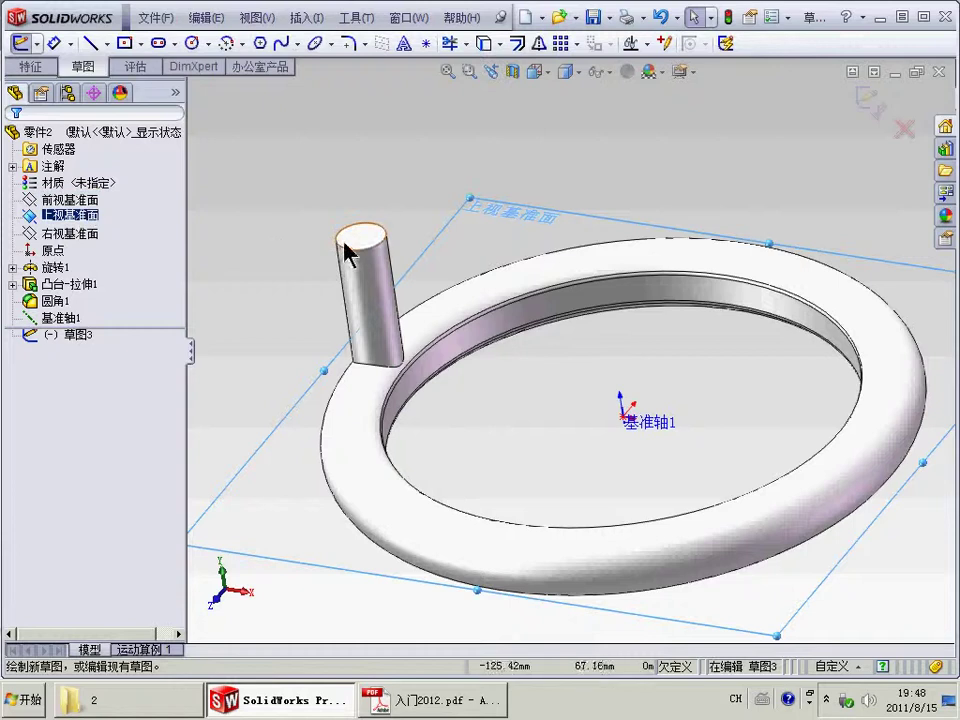
{"action": "key", "text": "space"}
{"action": "left_click", "coordinate": [448, 305]}
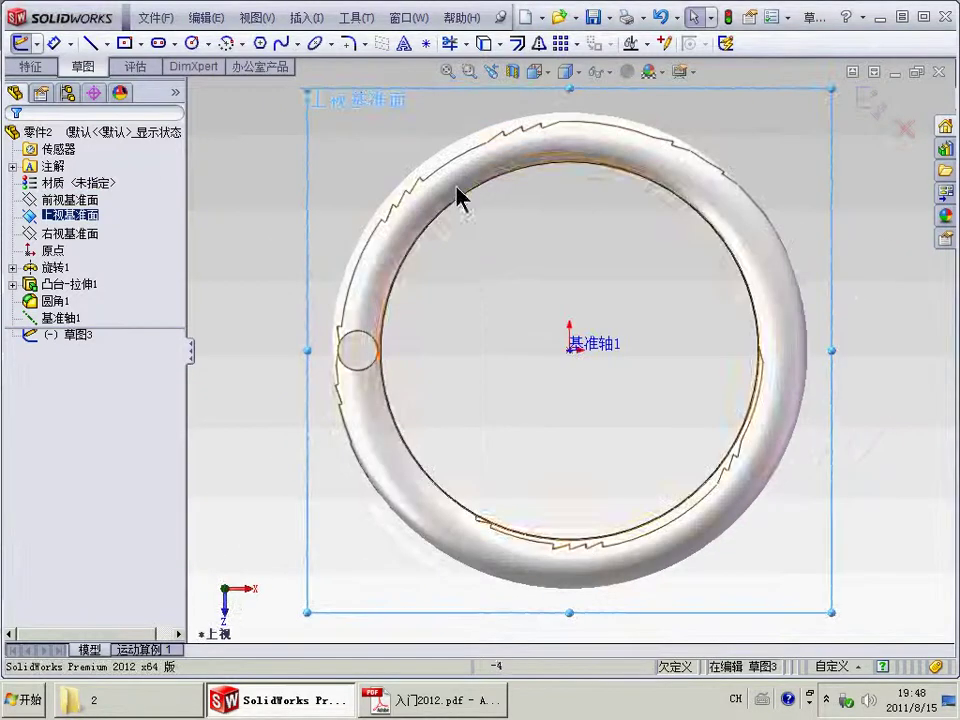
{"action": "left_click", "coordinate": [194, 46]}
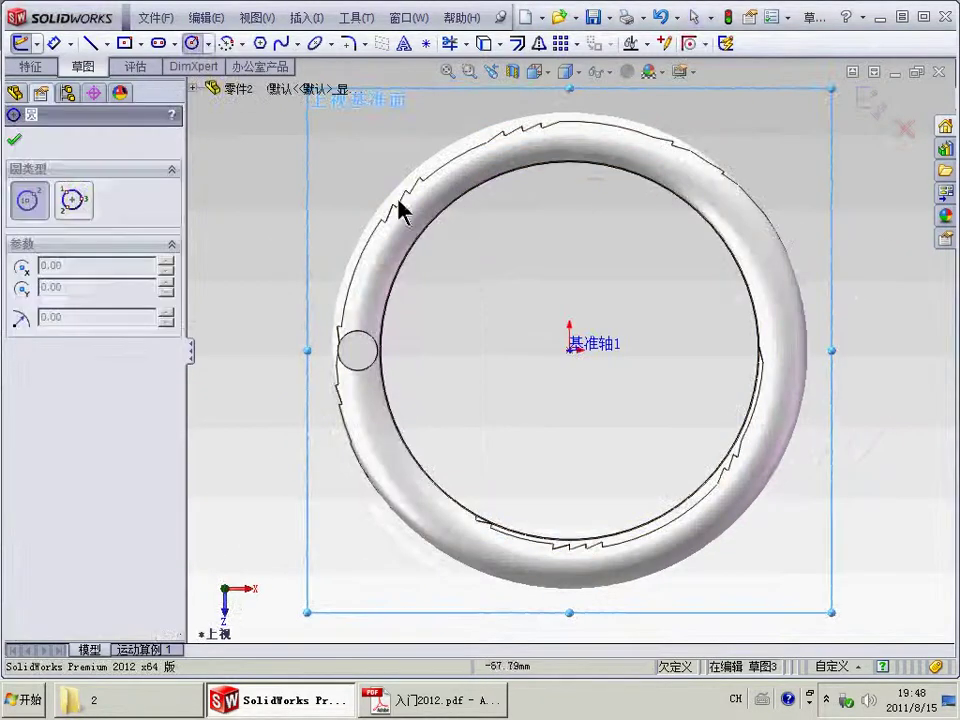
{"action": "left_click", "coordinate": [570, 349]}
{"action": "left_click", "coordinate": [607, 390]}
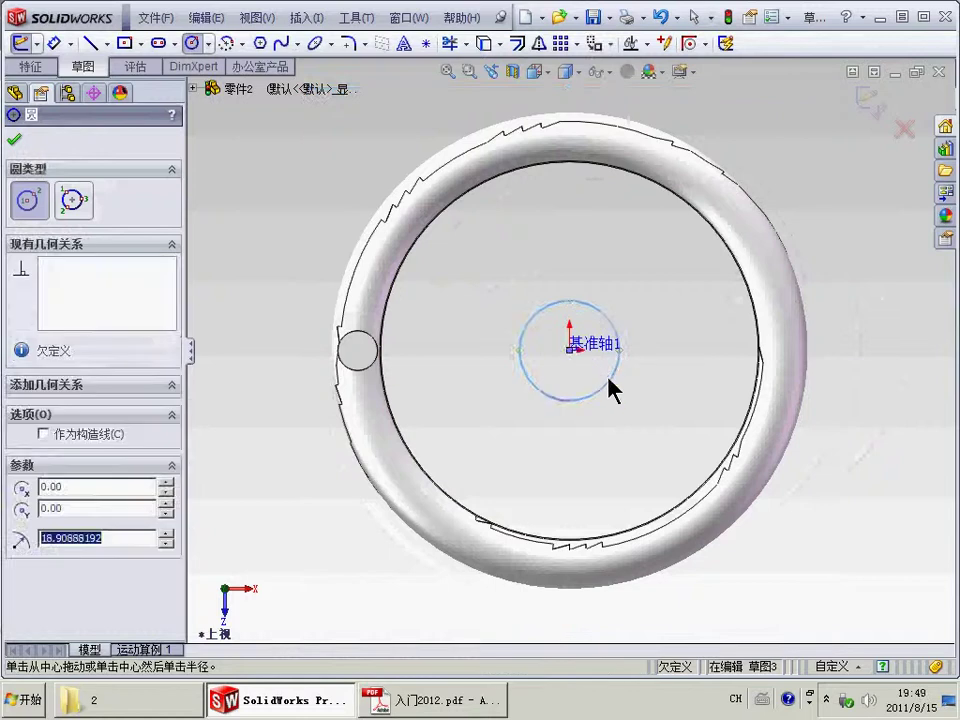
- Dimension the circle's diameter to 30 mm
{"action": "left_click", "coordinate": [56, 43]}
{"action": "left_click", "coordinate": [530, 328]}
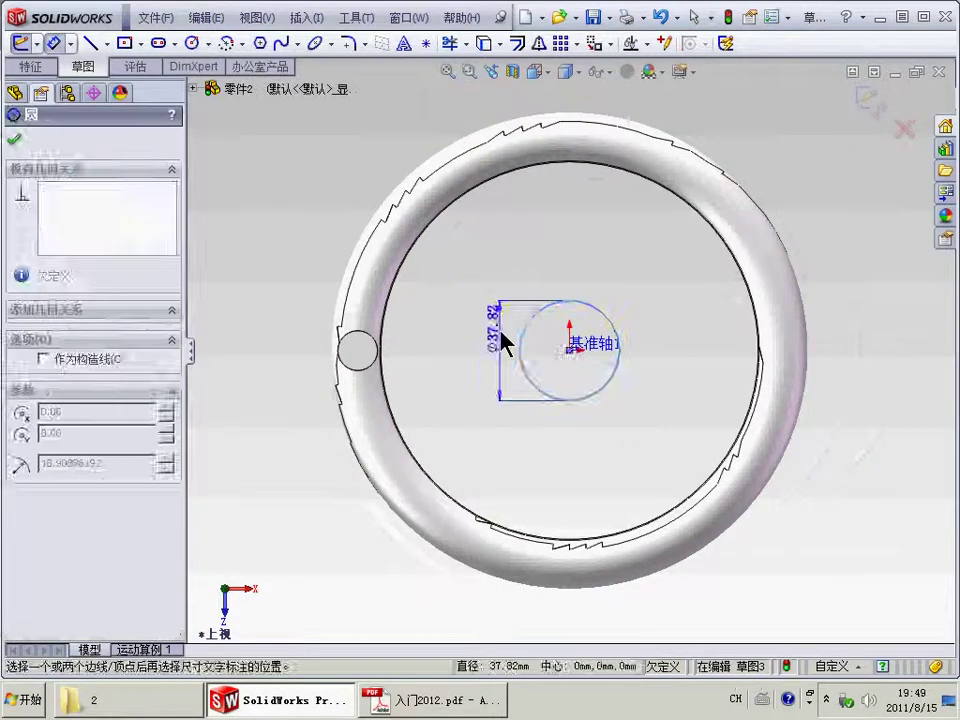
{"action": "left_click", "coordinate": [503, 340]}
{"action": "type", "text": "30"}
{"action": "key", "text": "Return"}
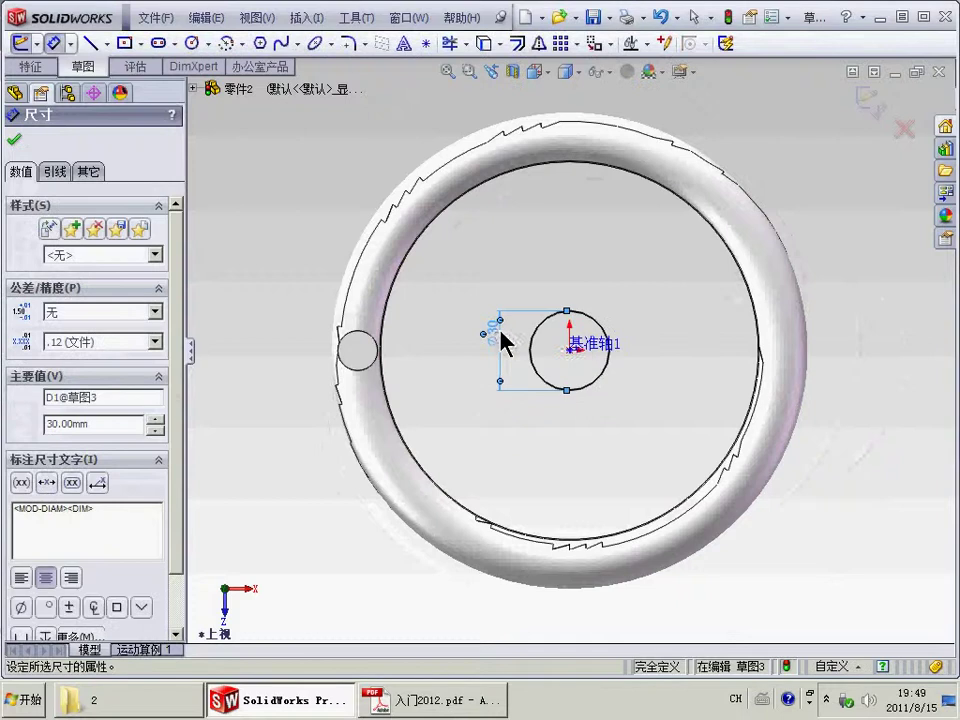
{"action": "left_click", "coordinate": [56, 43]}
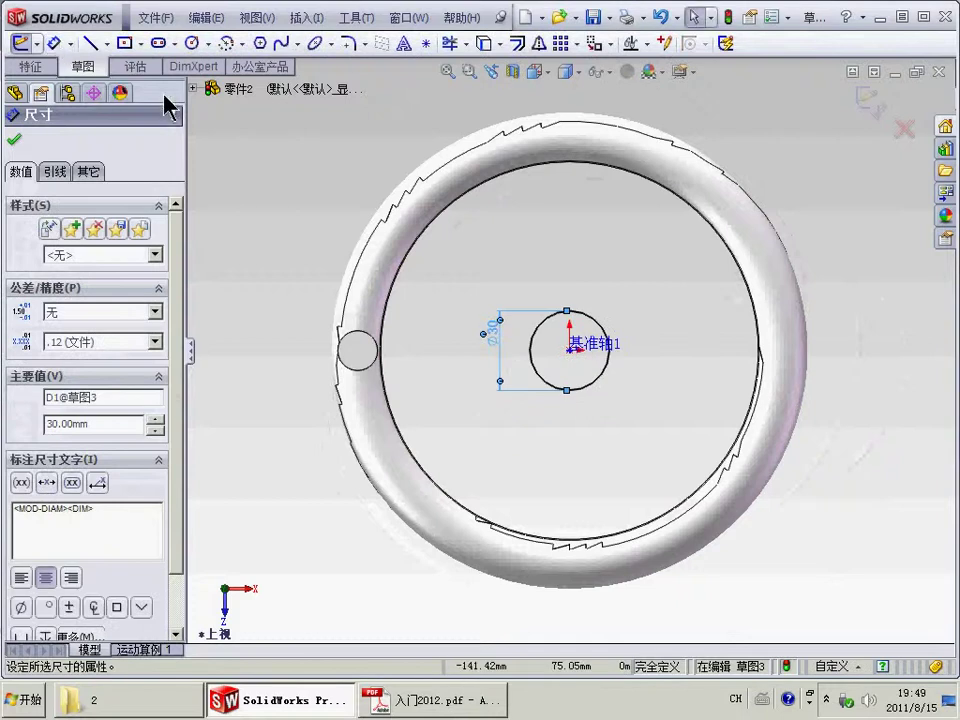
{"action": "left_click", "coordinate": [39, 68]}
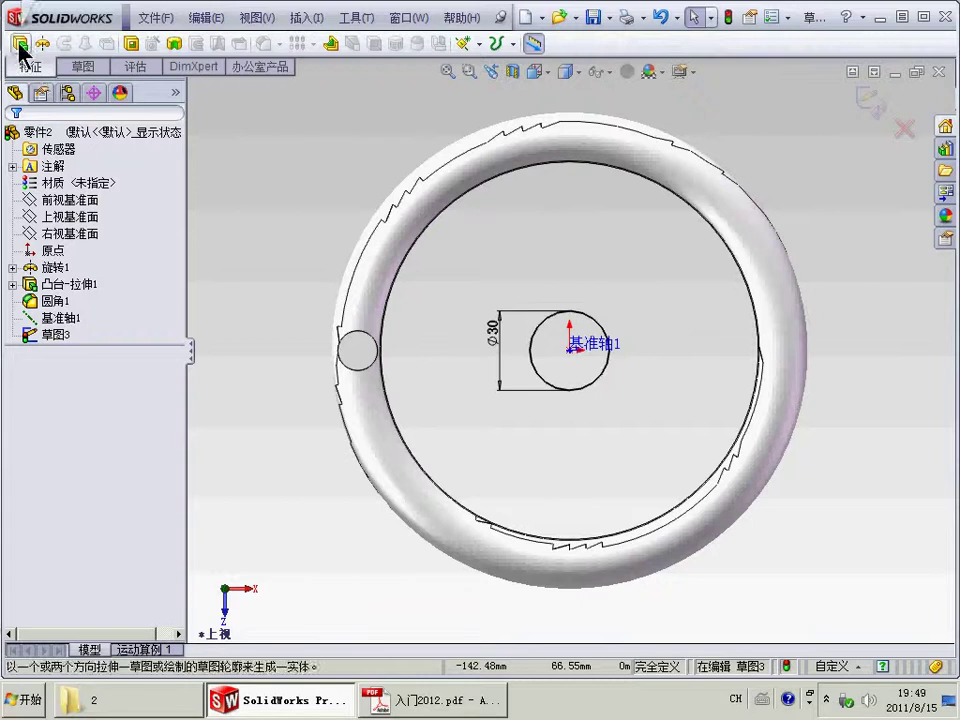
- Extrude the Ø30 circle 15 mm Mid Plane into a central hub boss
{"action": "left_click", "coordinate": [20, 43]}
{"action": "left_click", "coordinate": [133, 250]}
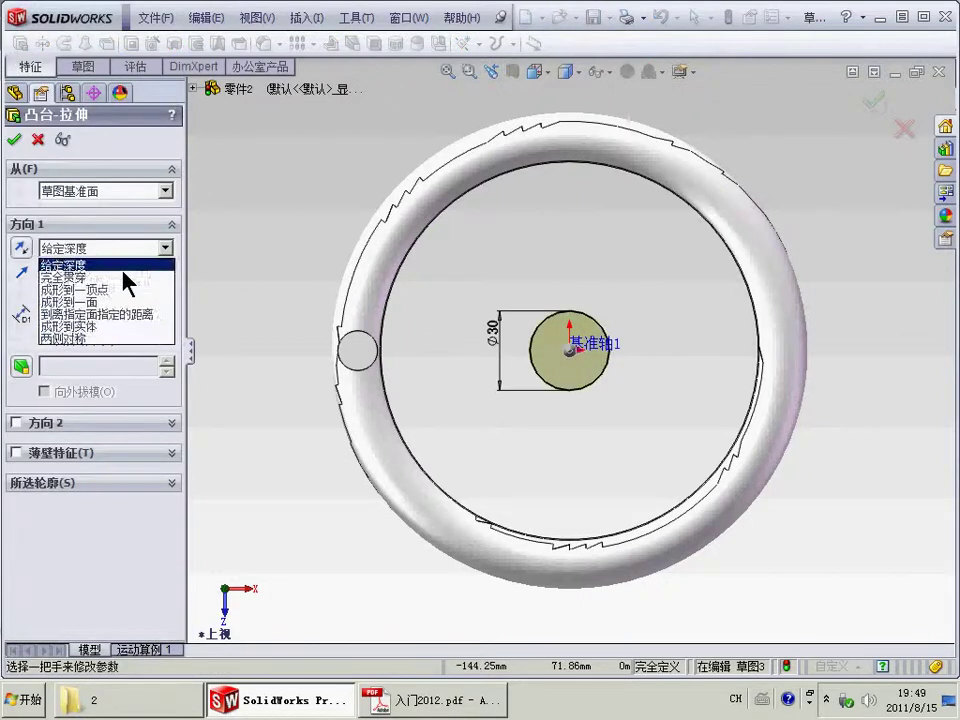
{"action": "left_click", "coordinate": [122, 336]}
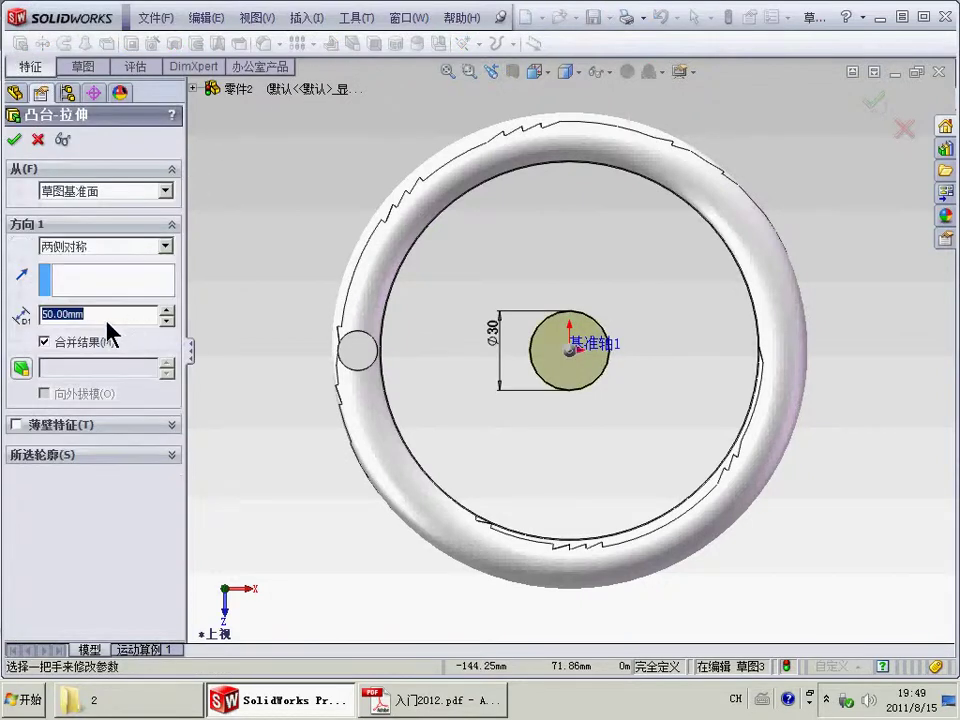
{"action": "type", "text": "15"}
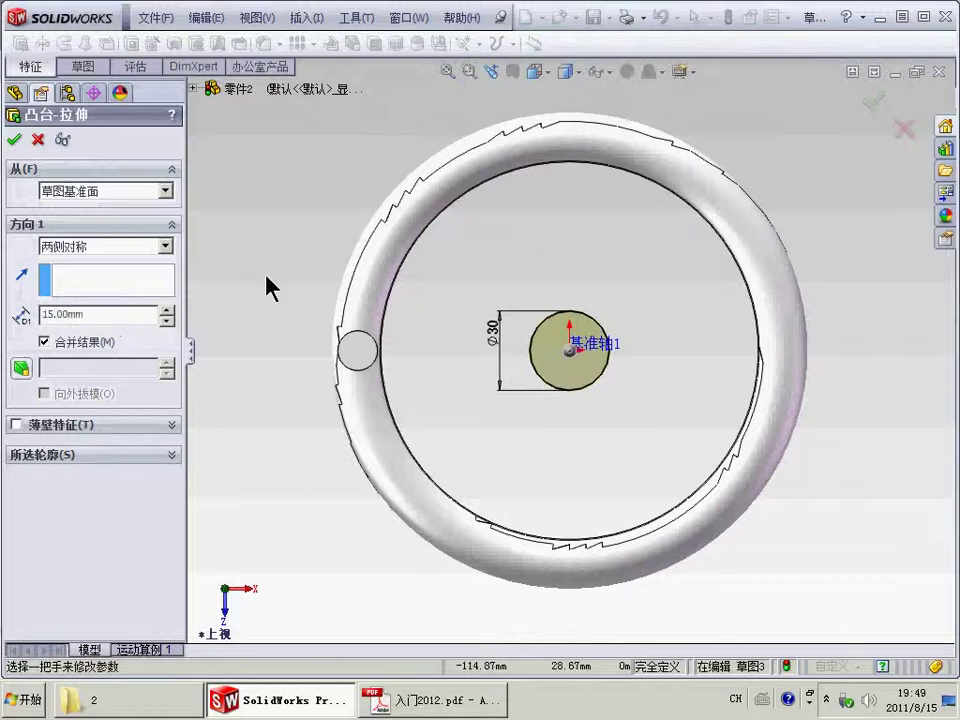
{"action": "middle_click_drag", "start_coordinate": [435, 339], "coordinate": [411, 221]}
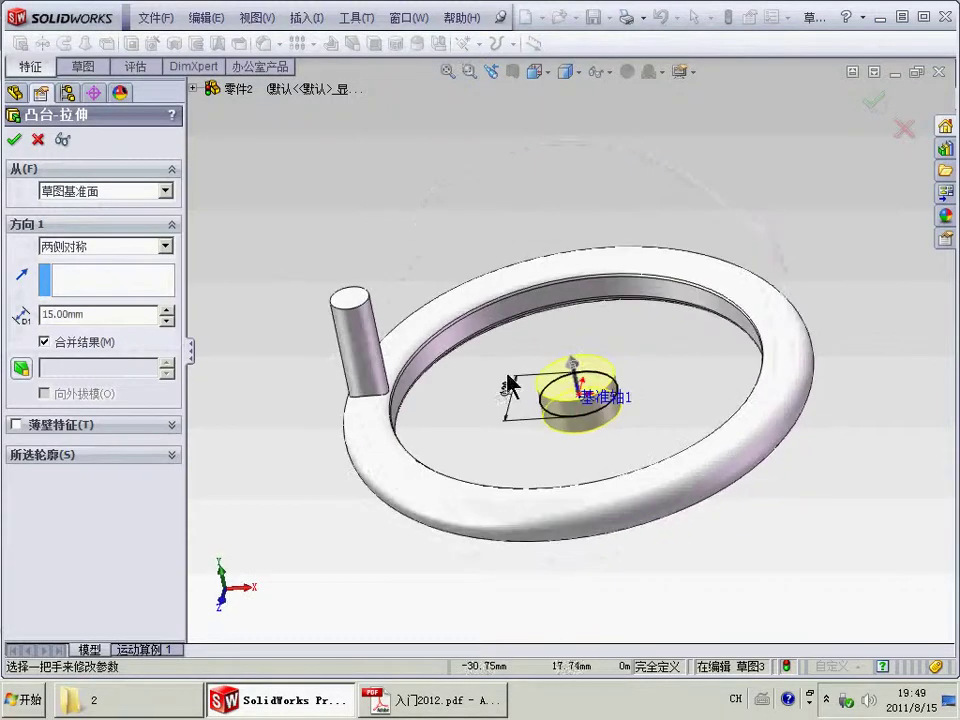
{"action": "left_click", "coordinate": [15, 140]}
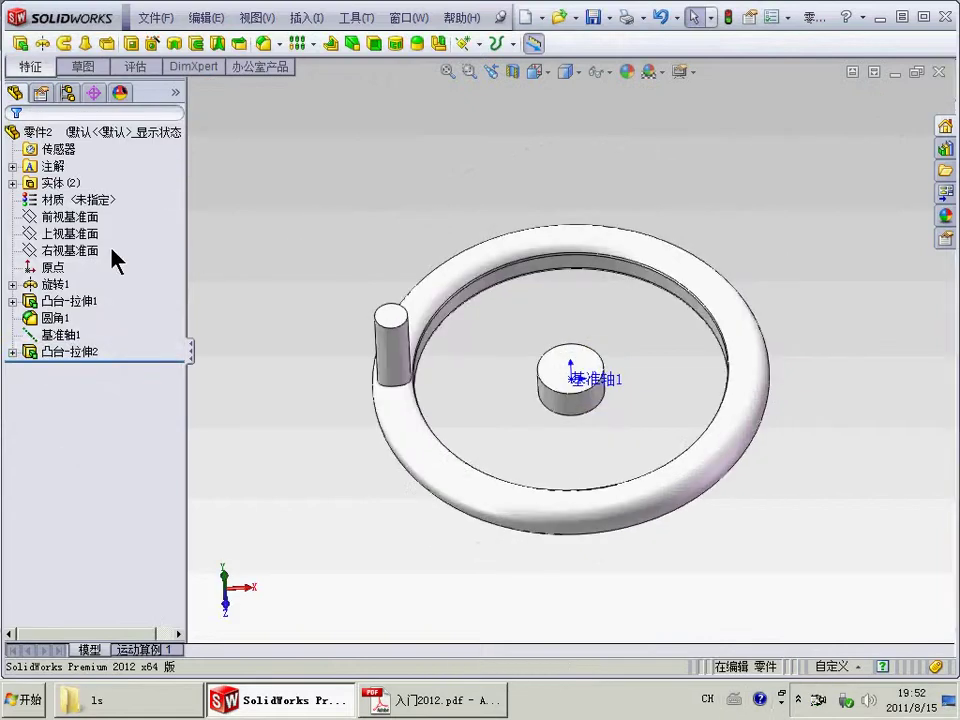
- Start a new sketch on the Top Plane, viewed normal to it with the ring fitted
{"action": "left_click", "coordinate": [90, 233]}
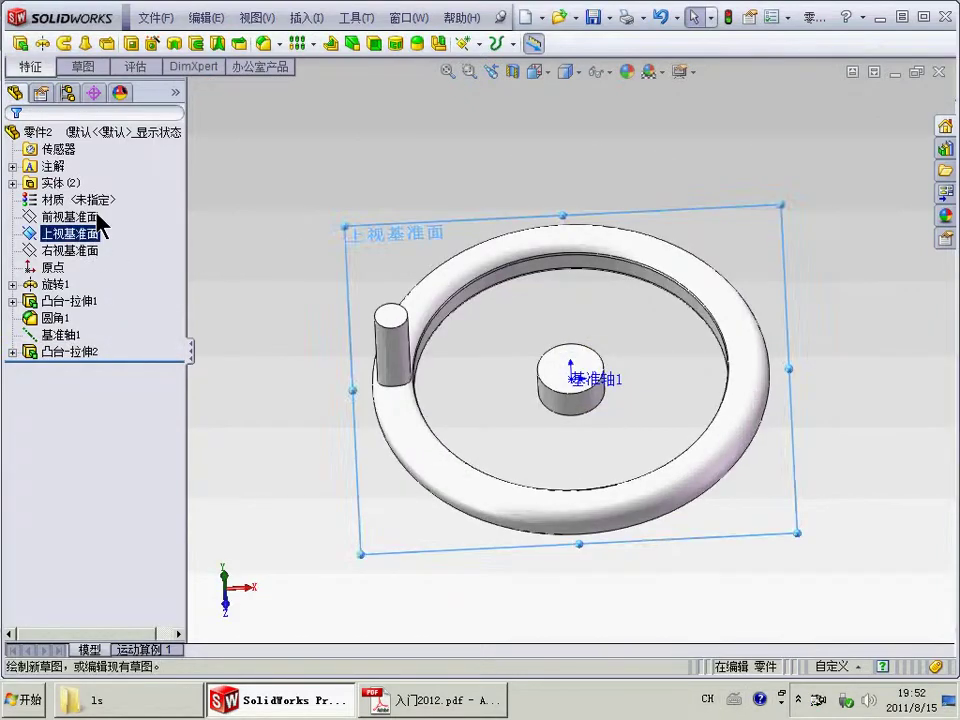
{"action": "left_click", "coordinate": [97, 214]}
{"action": "key", "text": "space"}
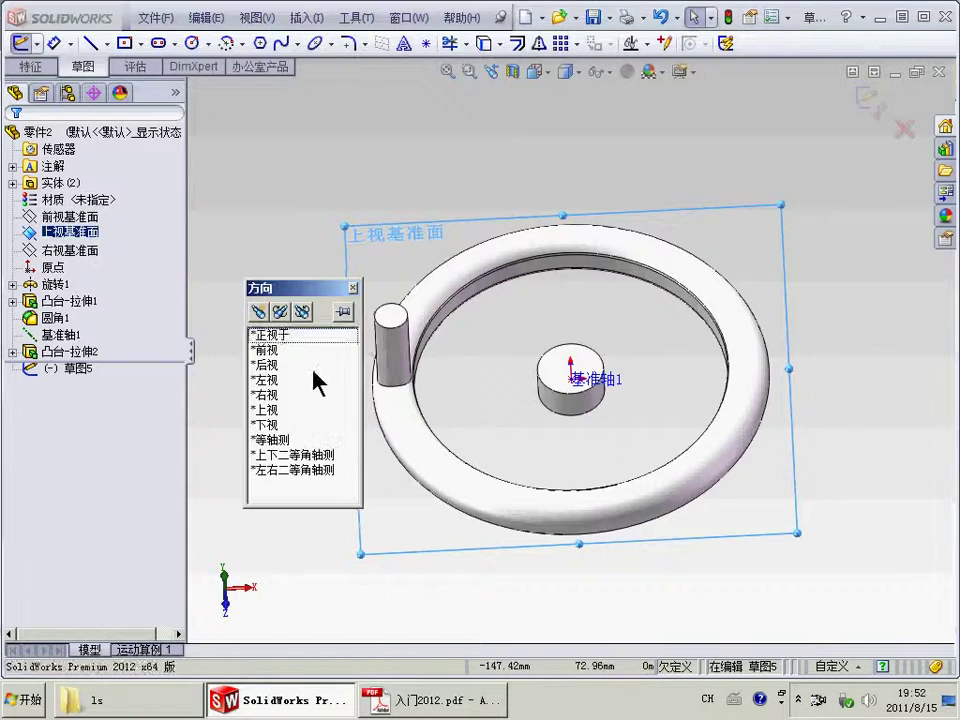
{"action": "left_click", "coordinate": [297, 335]}
{"action": "key", "text": "z"}
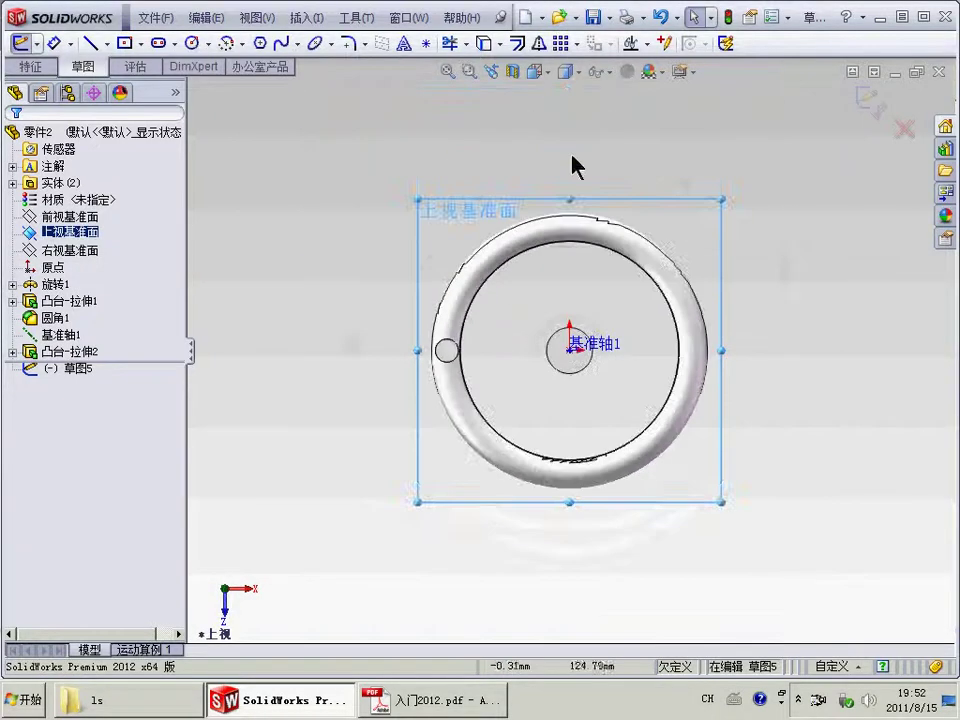
- Draw a vertical centreline through the ring's centre
{"action": "left_click", "coordinate": [107, 43]}
{"action": "left_click", "coordinate": [107, 83]}
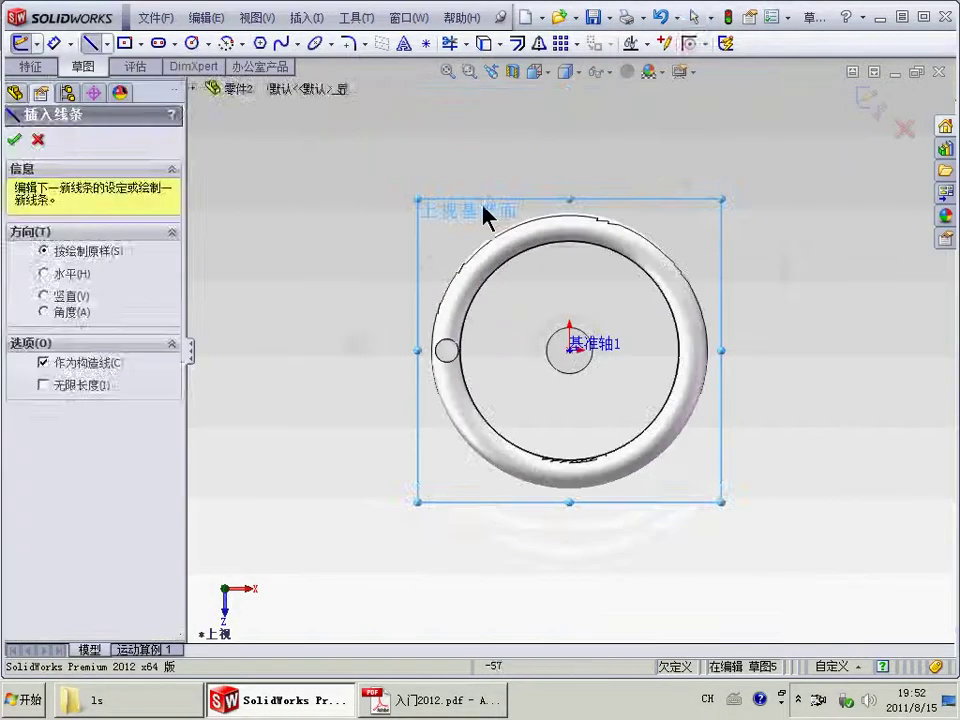
{"action": "left_click", "coordinate": [570, 176]}
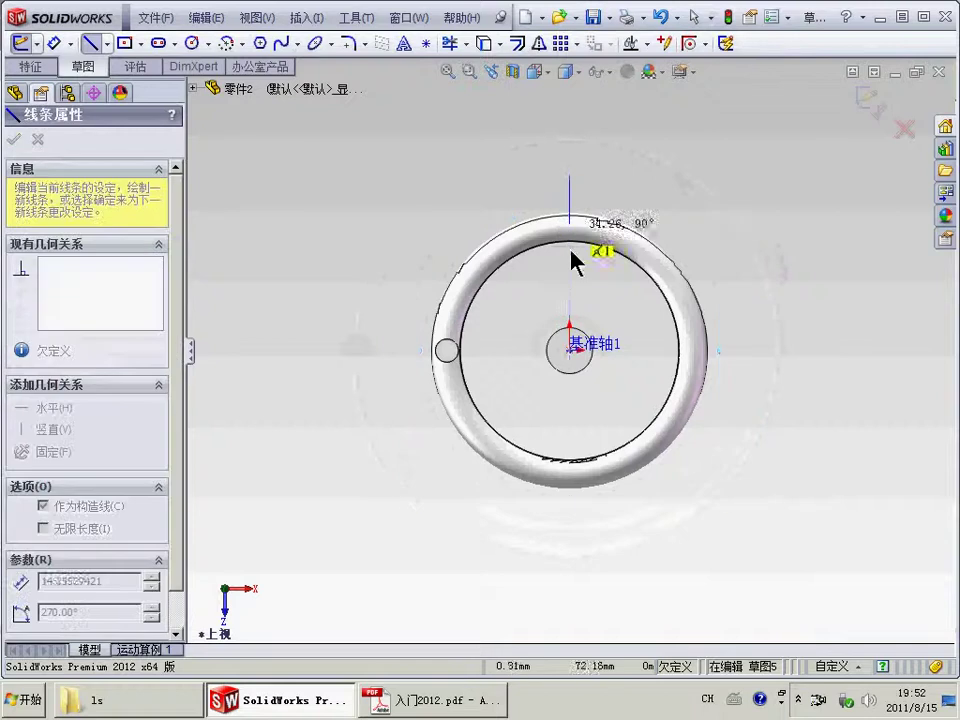
{"action": "left_click", "coordinate": [570, 398]}
{"action": "key", "text": "Escape"}
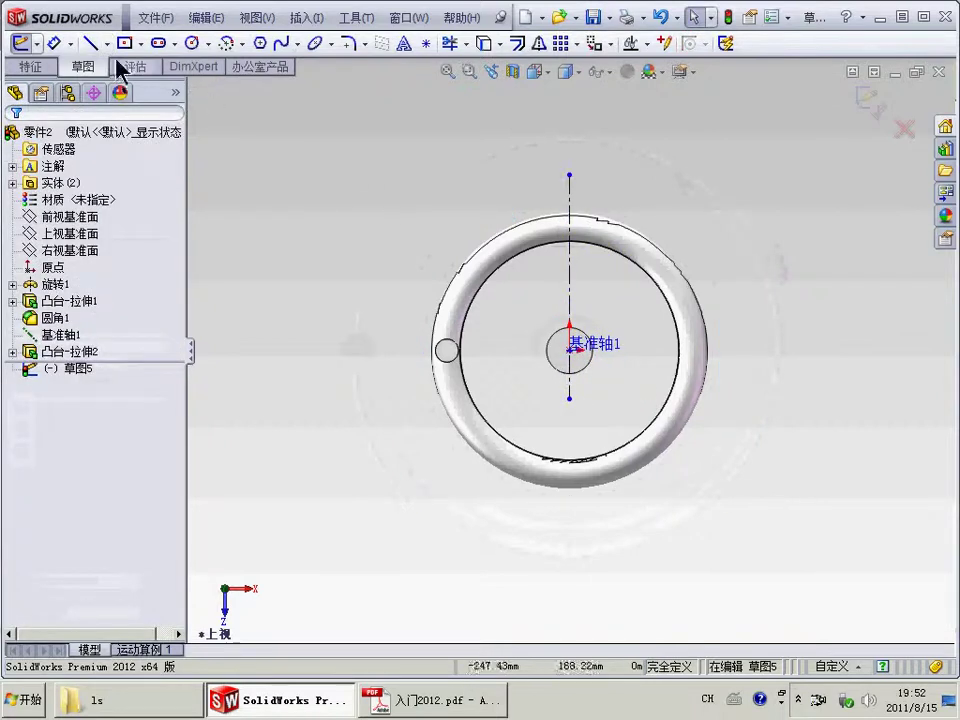
- Draw a slanted spoke line from the top of the ring to the boss edge
{"action": "left_click", "coordinate": [90, 43]}
{"action": "scroll", "coordinate": [560, 250], "scroll_direction": "down", "scroll_amount": 3}
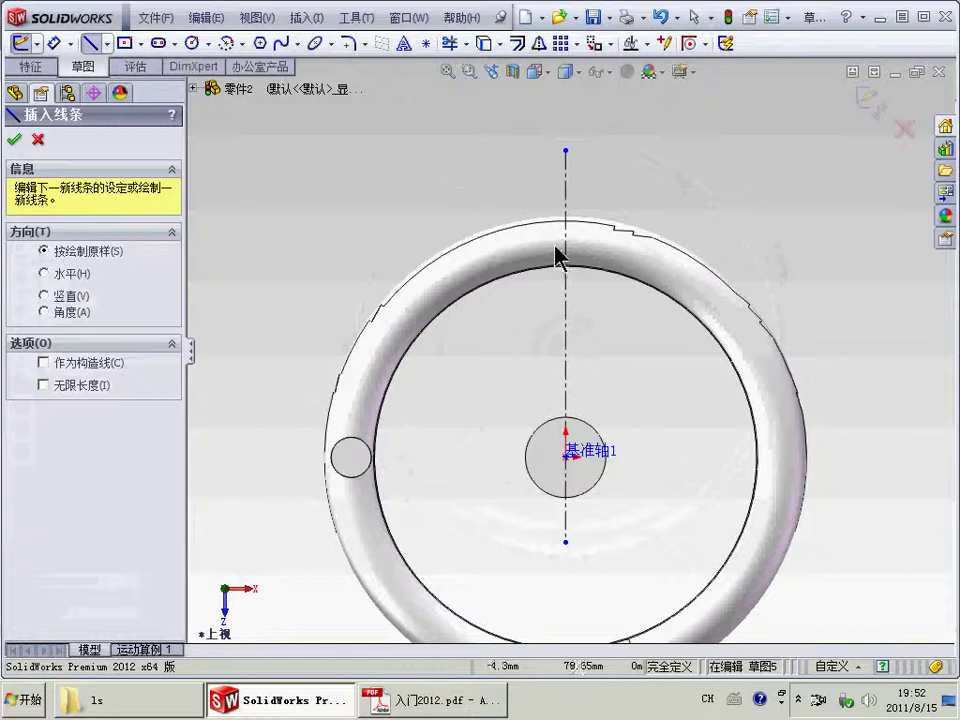
{"action": "left_click", "coordinate": [557, 246]}
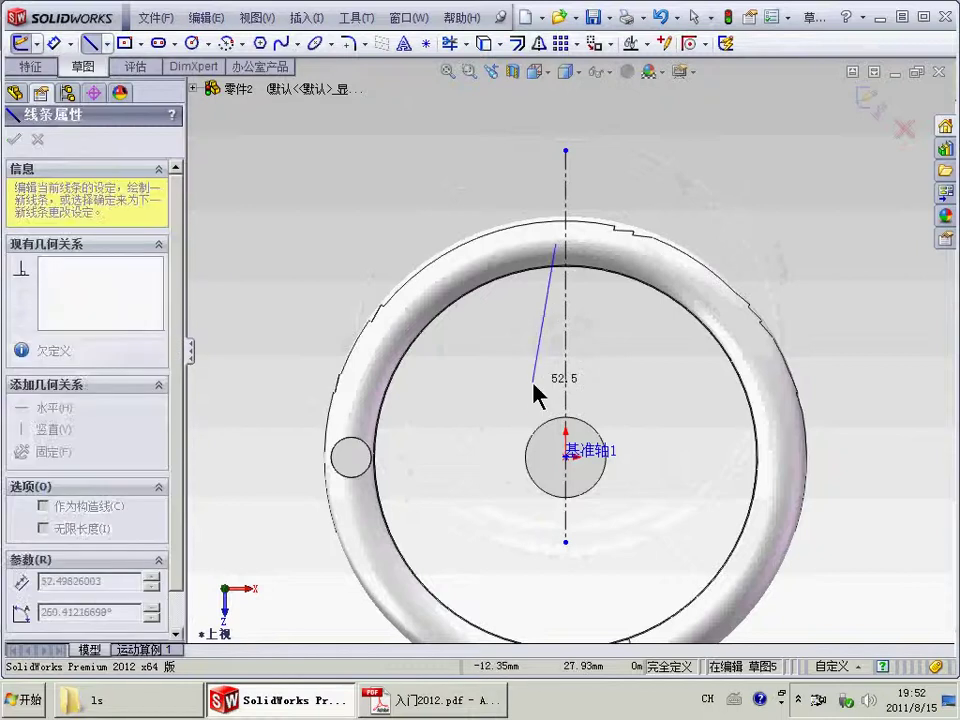
{"action": "left_click", "coordinate": [539, 428]}
{"action": "key", "text": "Escape"}
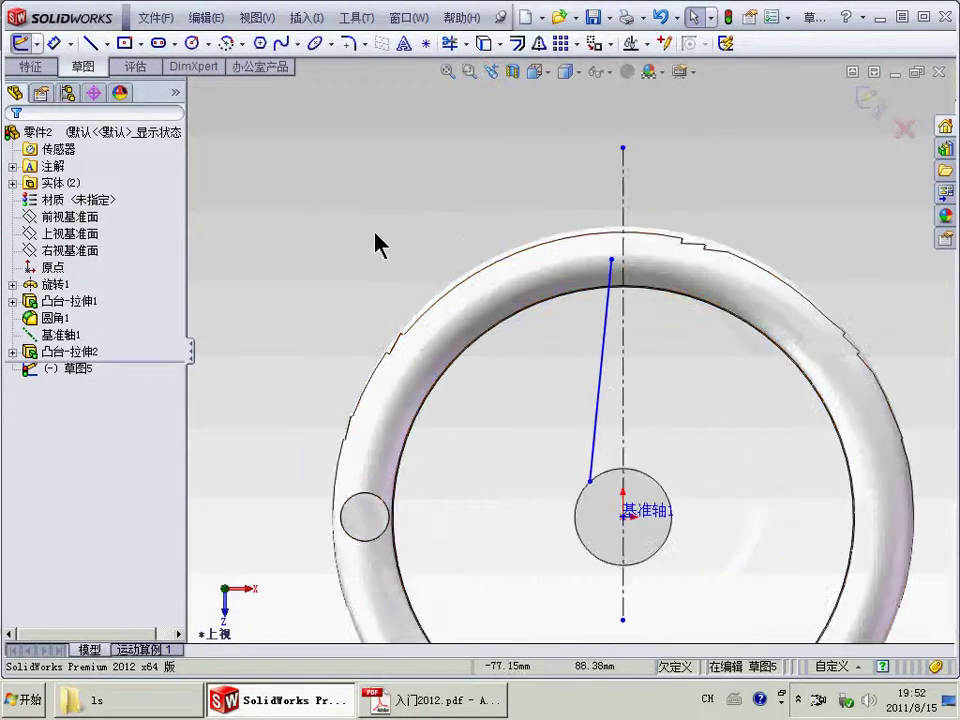
- Convert the ring's inner edge into the sketch and trim the spoke line at it
{"action": "scroll", "coordinate": [494, 246], "scroll_direction": "down", "scroll_amount": 2}
{"action": "left_click", "coordinate": [640, 280]}
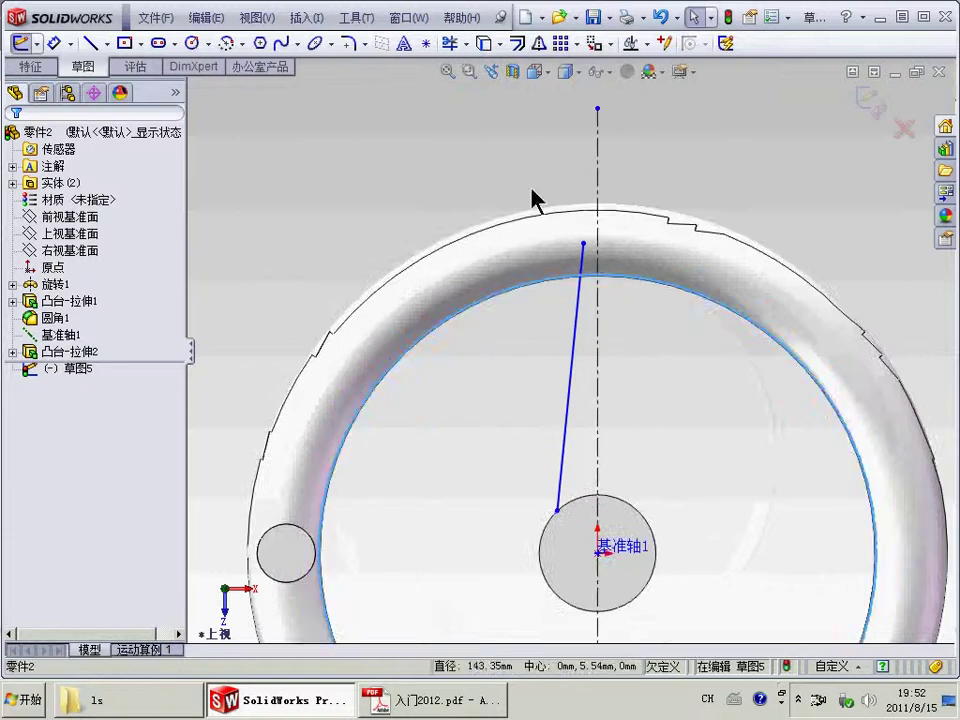
{"action": "left_click", "coordinate": [482, 43]}
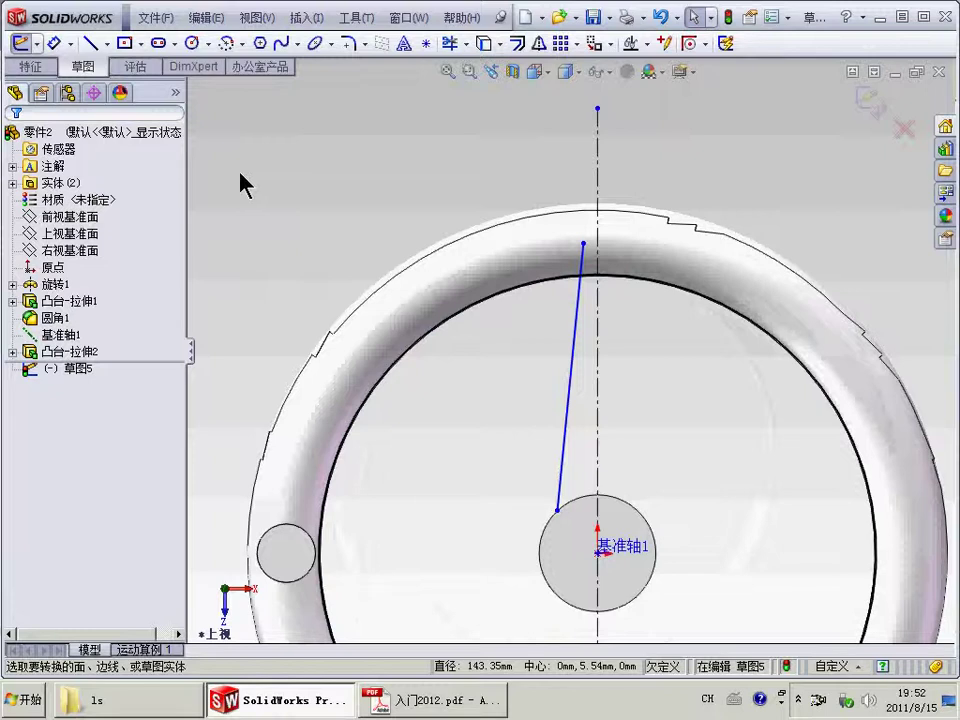
{"action": "left_click", "coordinate": [450, 43]}
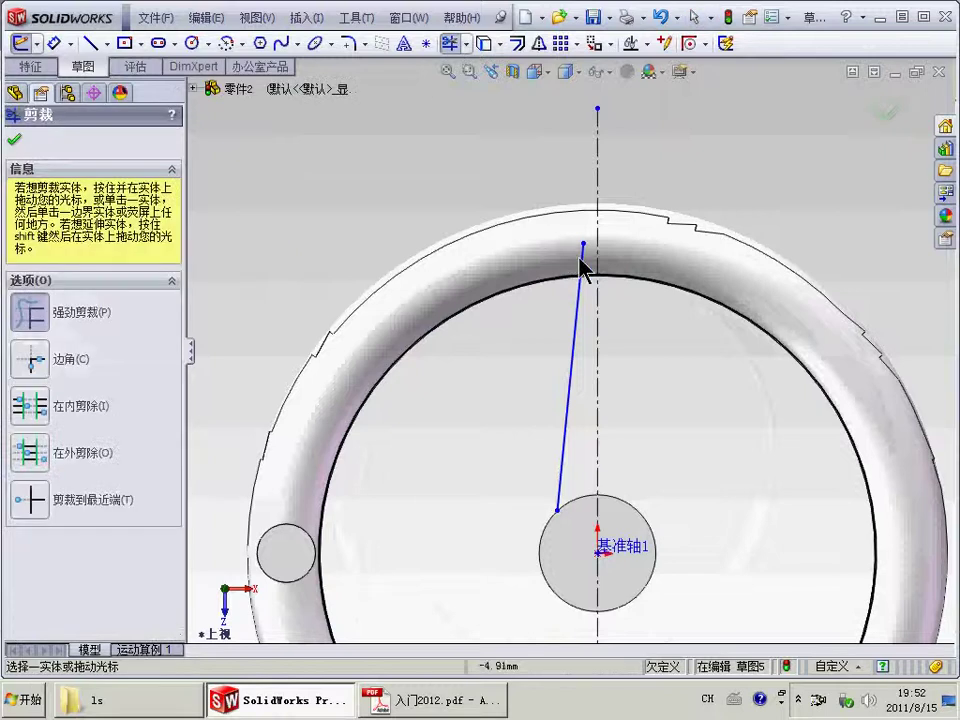
{"action": "left_click_drag", "start_coordinate": [582, 255], "coordinate": [567, 298]}
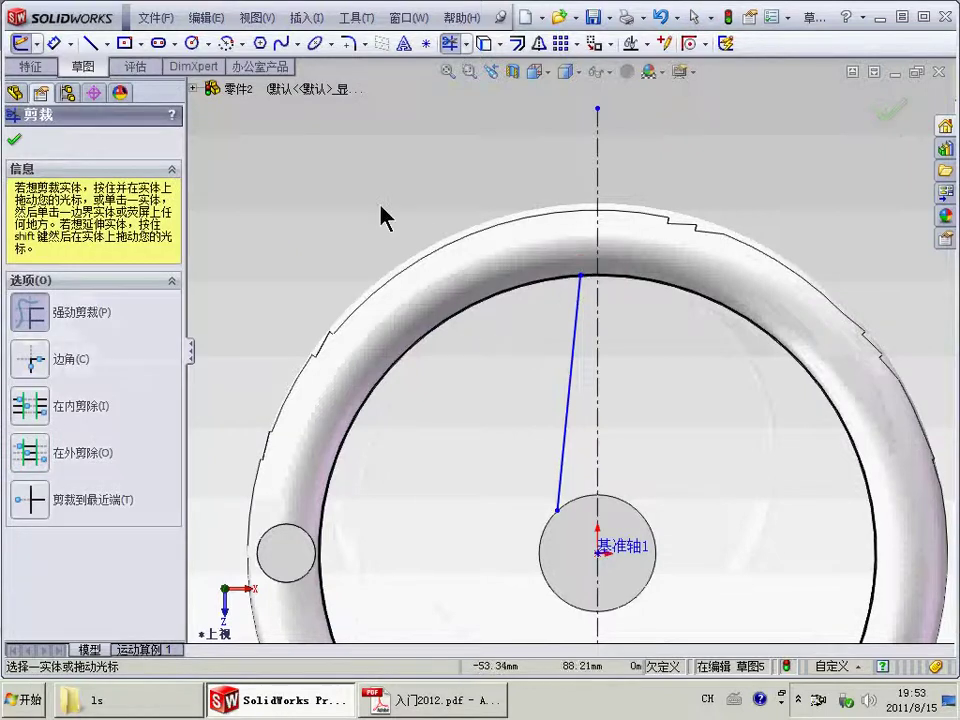
{"action": "left_click", "coordinate": [14, 140]}
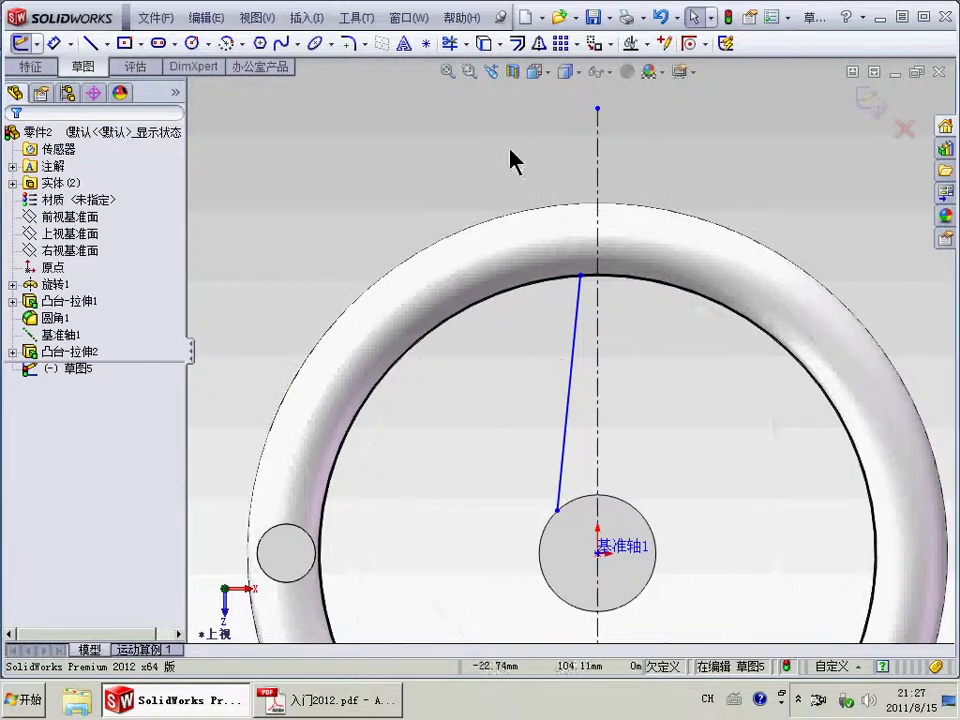
- Mirror the slanted spoke line across the vertical centreline
{"action": "left_click", "coordinate": [538, 43]}
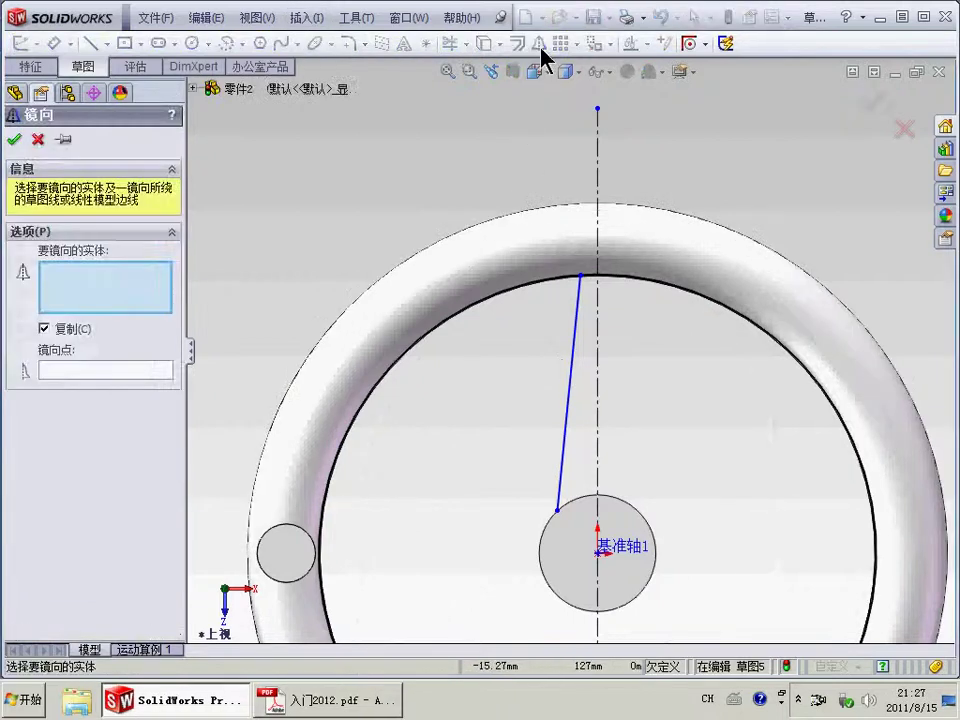
{"action": "left_click", "coordinate": [571, 372]}
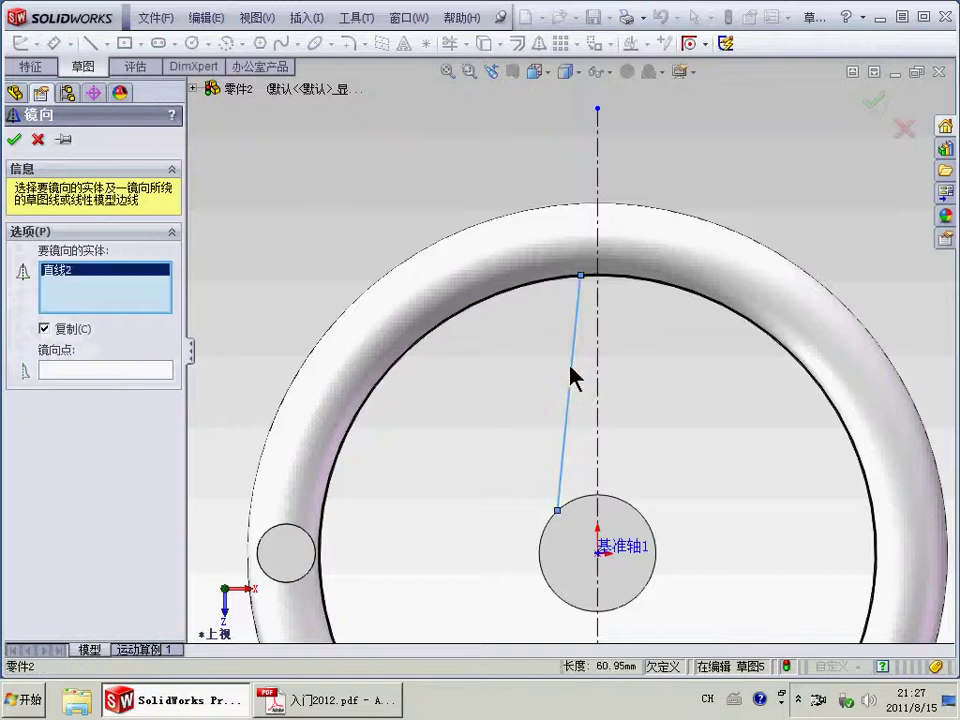
{"action": "left_click", "coordinate": [123, 371]}
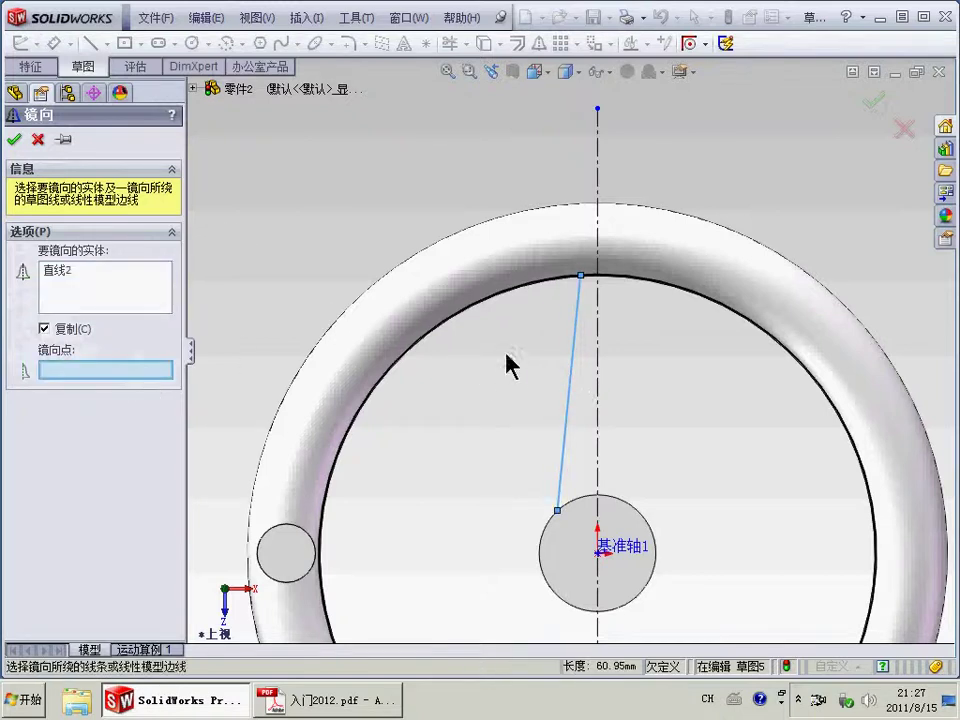
{"action": "left_click", "coordinate": [598, 349]}
{"action": "key", "text": "Return"}
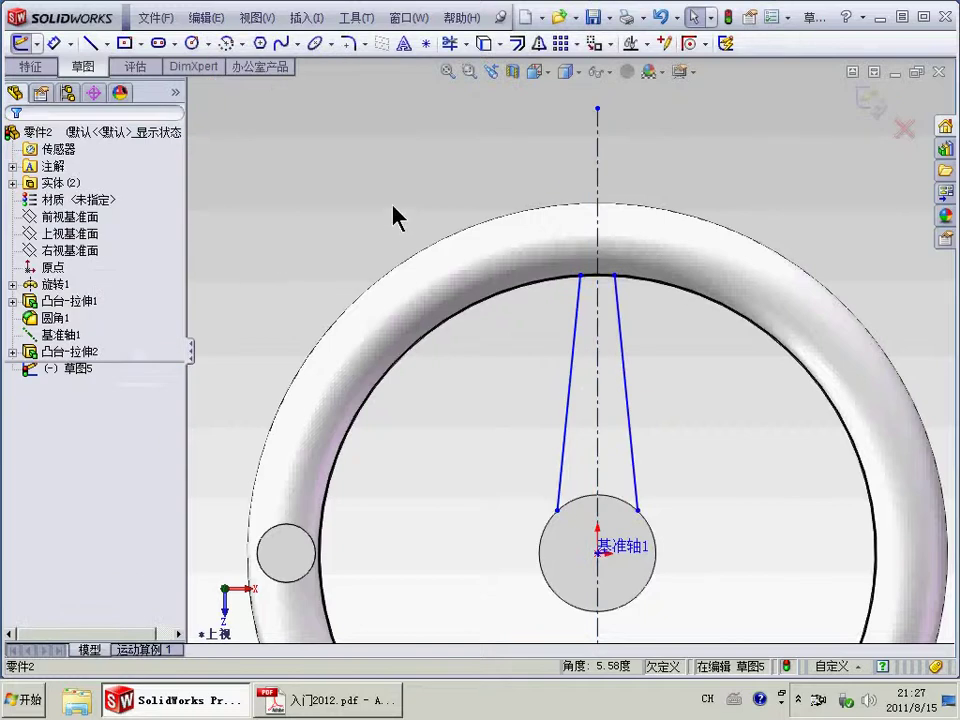
- Open the Trim tool, zoom around, and close it without changes
{"action": "left_click", "coordinate": [452, 46]}
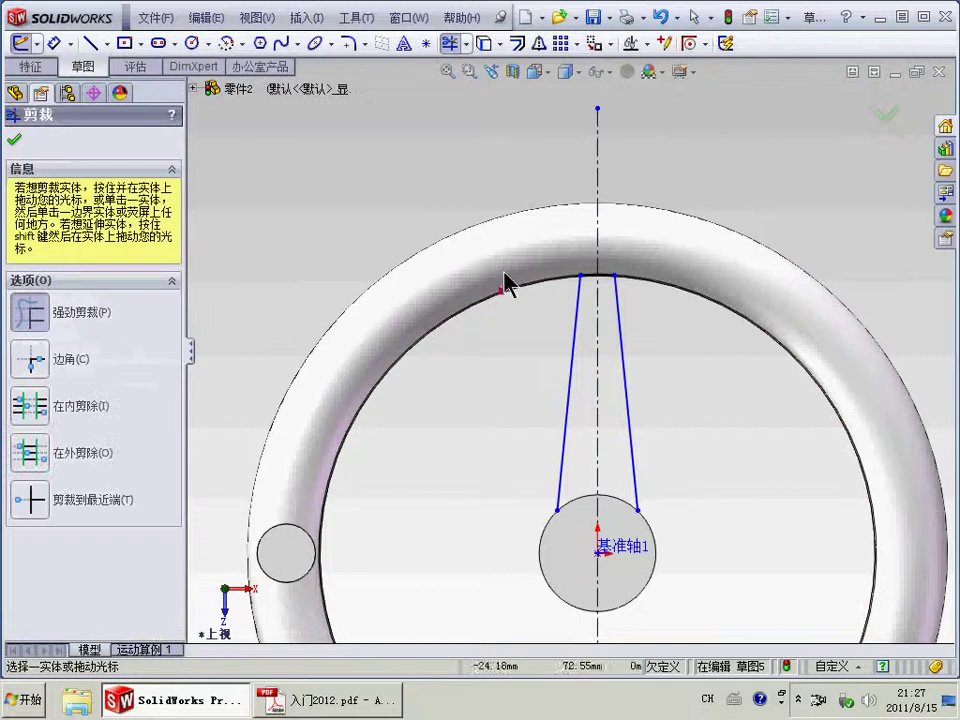
{"action": "scroll", "coordinate": [612, 312], "scroll_direction": "down", "scroll_amount": 1}
{"action": "scroll", "coordinate": [614, 308], "scroll_direction": "down", "scroll_amount": 2}
{"action": "scroll", "coordinate": [608, 306], "scroll_direction": "up", "scroll_amount": 1}
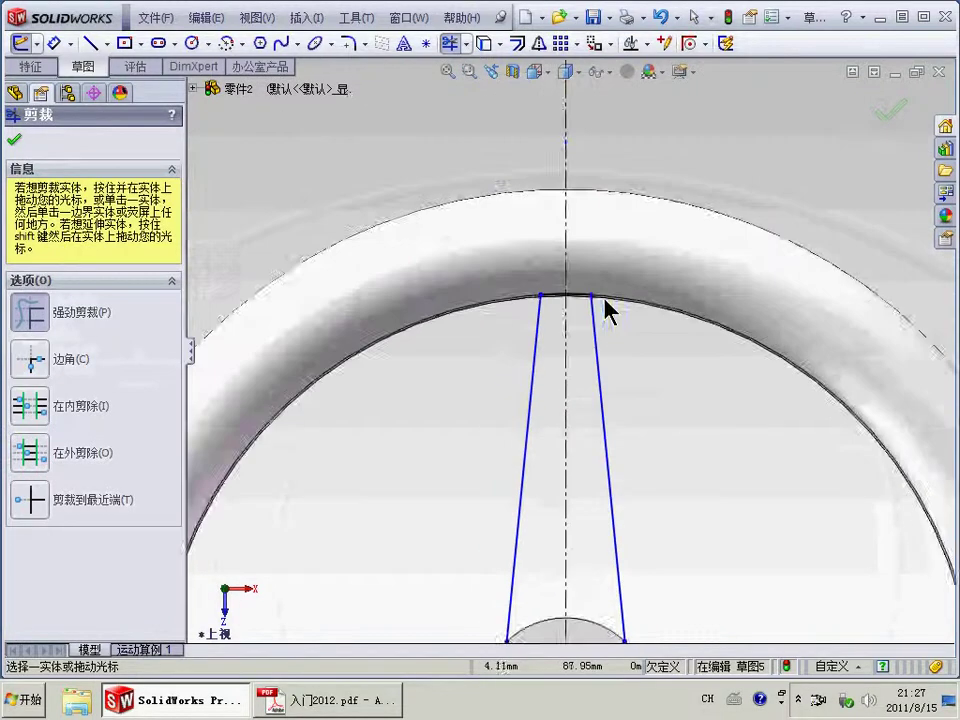
{"action": "scroll", "coordinate": [602, 312], "scroll_direction": "up", "scroll_amount": 2}
{"action": "left_click", "coordinate": [15, 140]}
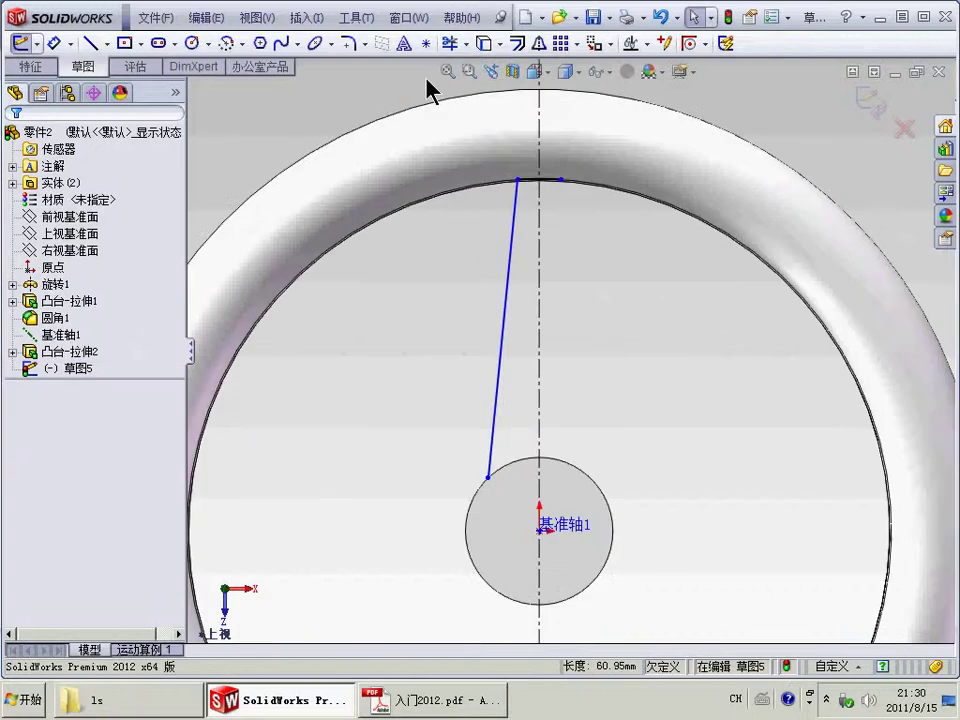
- Mirror the slanted spoke line across the centreline again to complete the tapered outline
{"action": "left_click", "coordinate": [537, 45]}
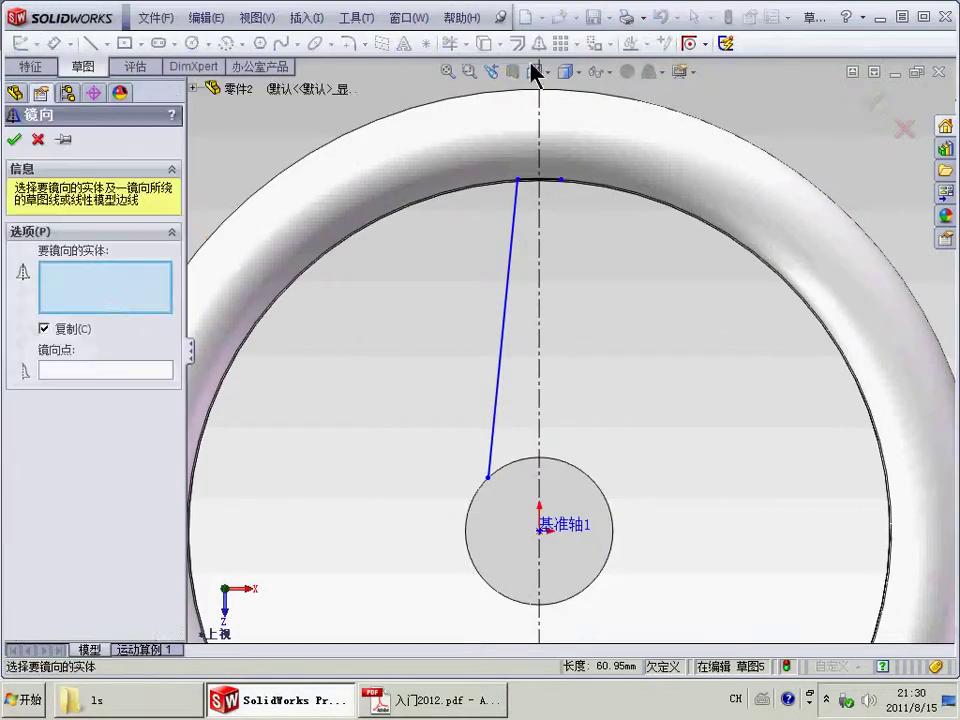
{"action": "left_click", "coordinate": [507, 300]}
{"action": "left_click", "coordinate": [97, 369]}
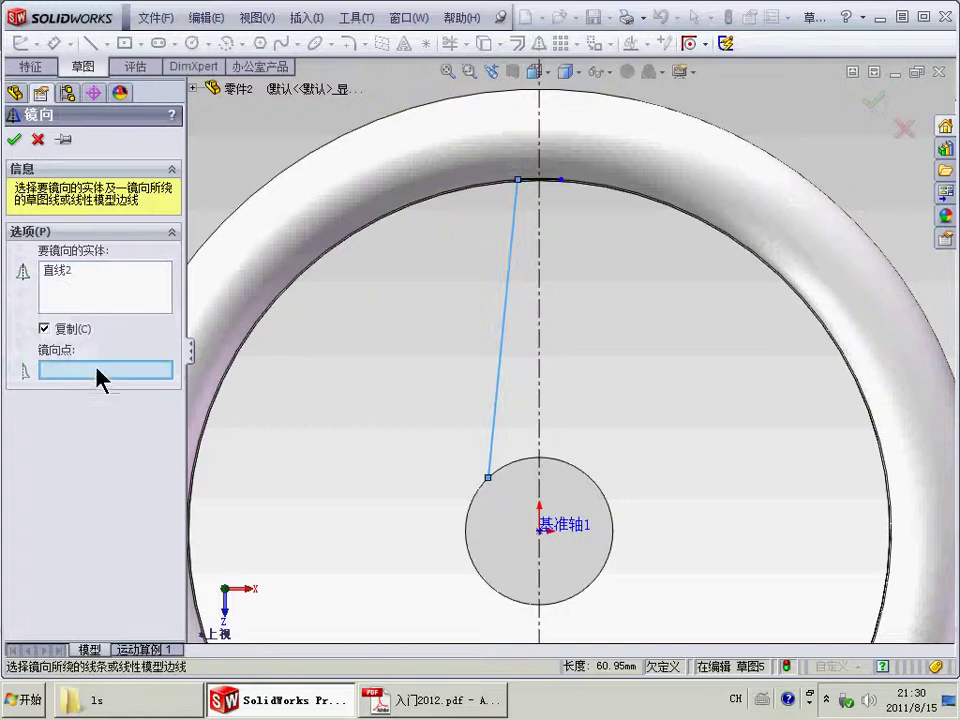
{"action": "left_click", "coordinate": [539, 328]}
{"action": "key", "text": "Return"}
- Build a 5 mm rib, 筋7, from the spoke sketch on body 凸台-拉伸2, then start Fillet
{"action": "key", "text": "z"}
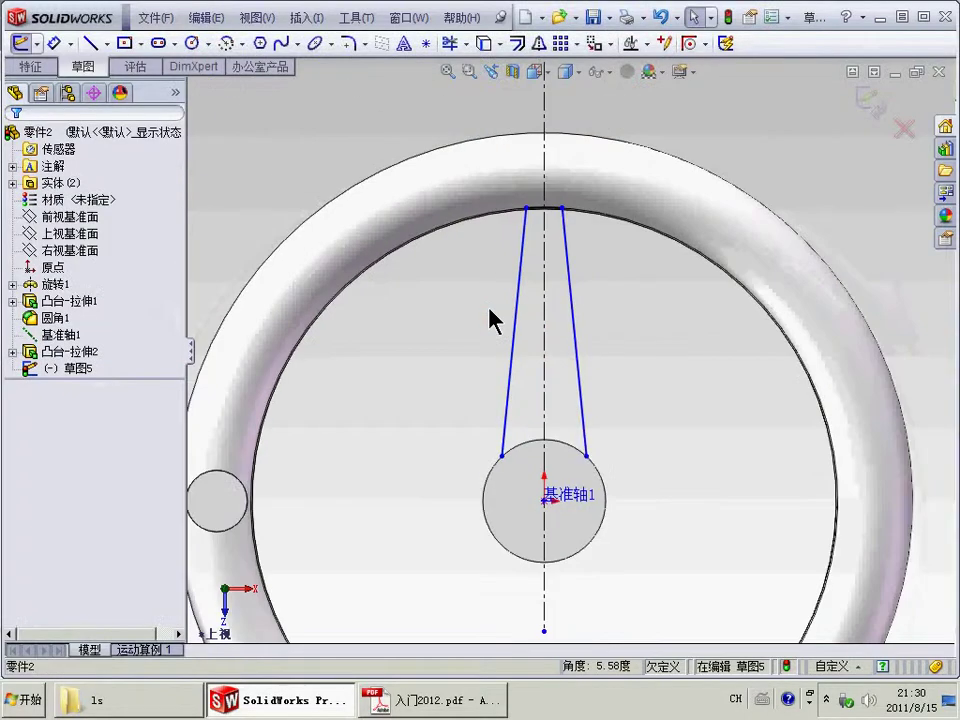
{"action": "key", "text": "z"}
{"action": "key", "text": "z"}
{"action": "left_click", "coordinate": [35, 64]}
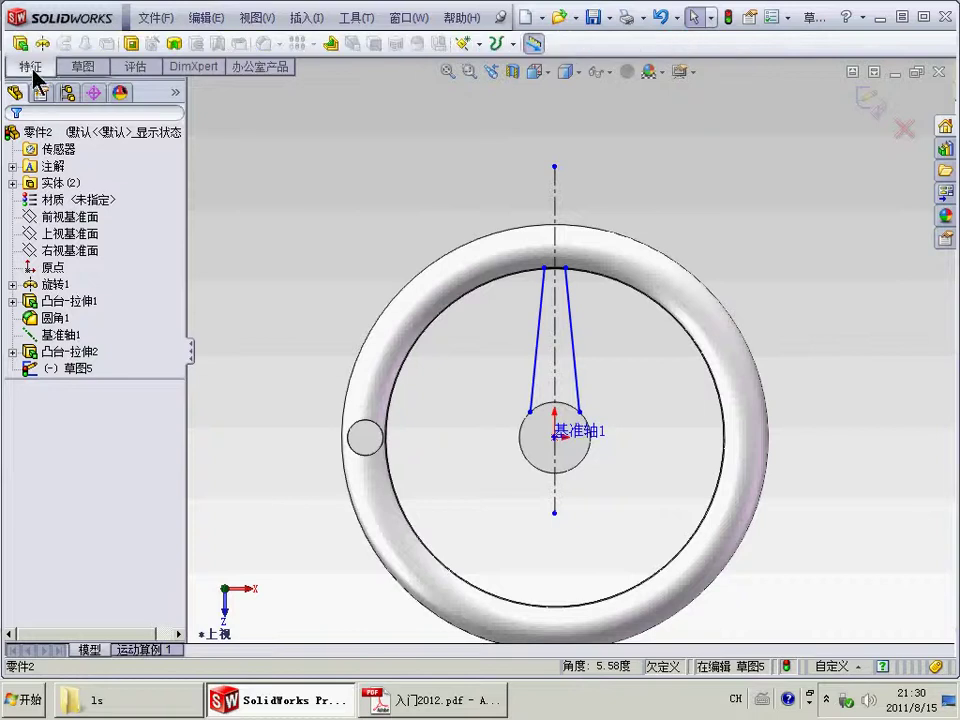
{"action": "left_click", "coordinate": [331, 44]}
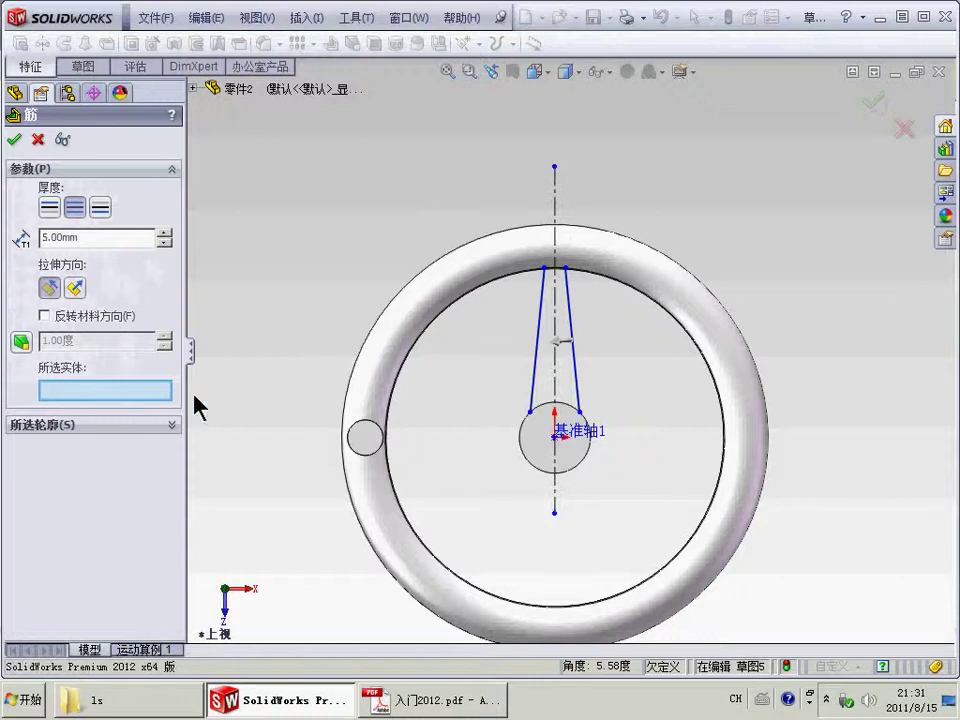
{"action": "left_click", "coordinate": [551, 439]}
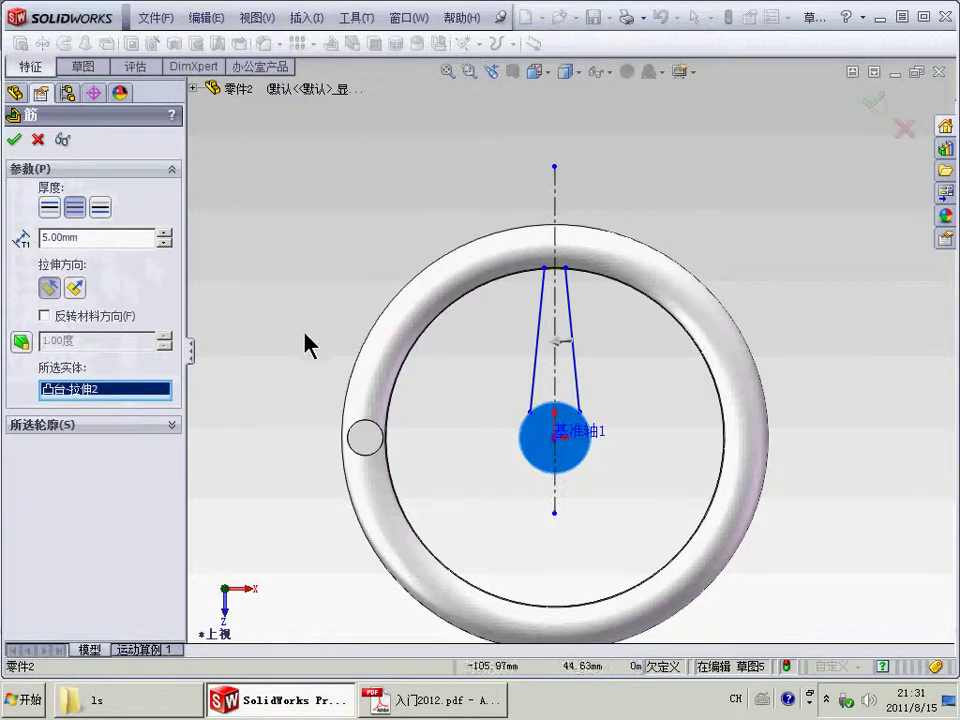
{"action": "middle_click_drag", "start_coordinate": [283, 313], "coordinate": [272, 279]}
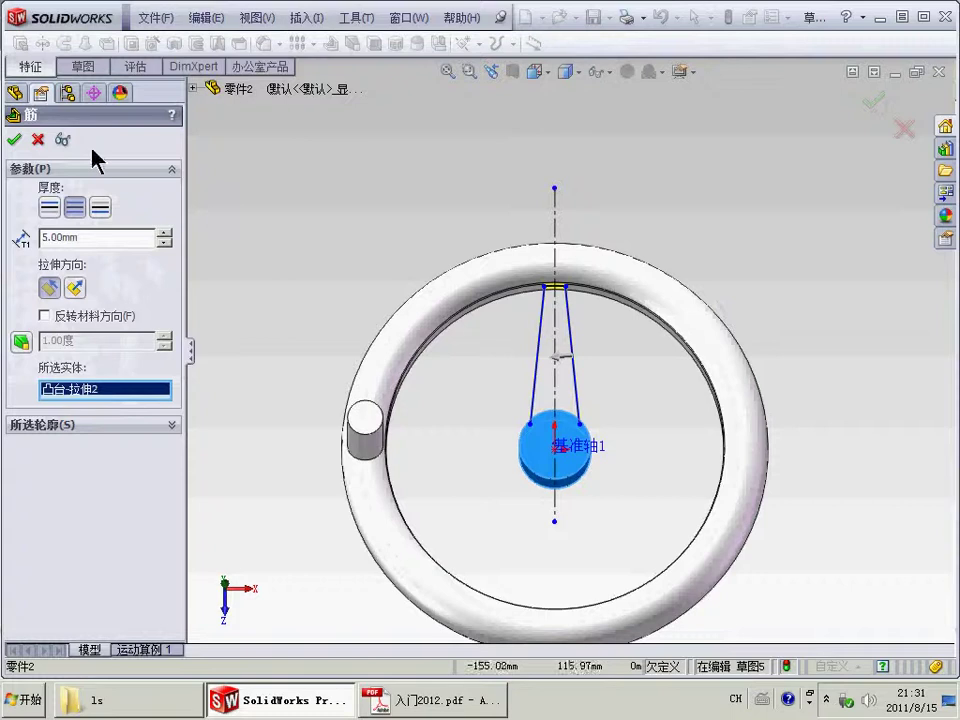
{"action": "left_click", "coordinate": [15, 140]}
{"action": "mouse_move", "coordinate": [358, 240]}
{"action": "middle_mouse_down"}
{"action": "mouse_move", "coordinate": [319, 206]}
{"action": "mouse_move", "coordinate": [338, 210]}
{"action": "mouse_move", "coordinate": [285, 193]}
{"action": "middle_mouse_up"}
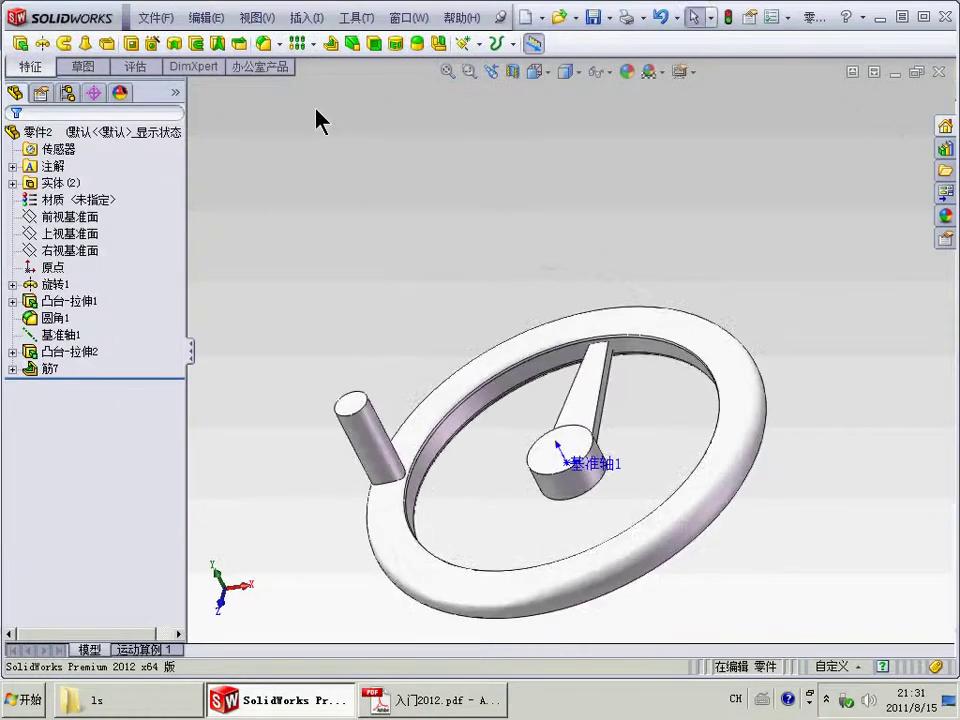
{"action": "left_click", "coordinate": [266, 44]}
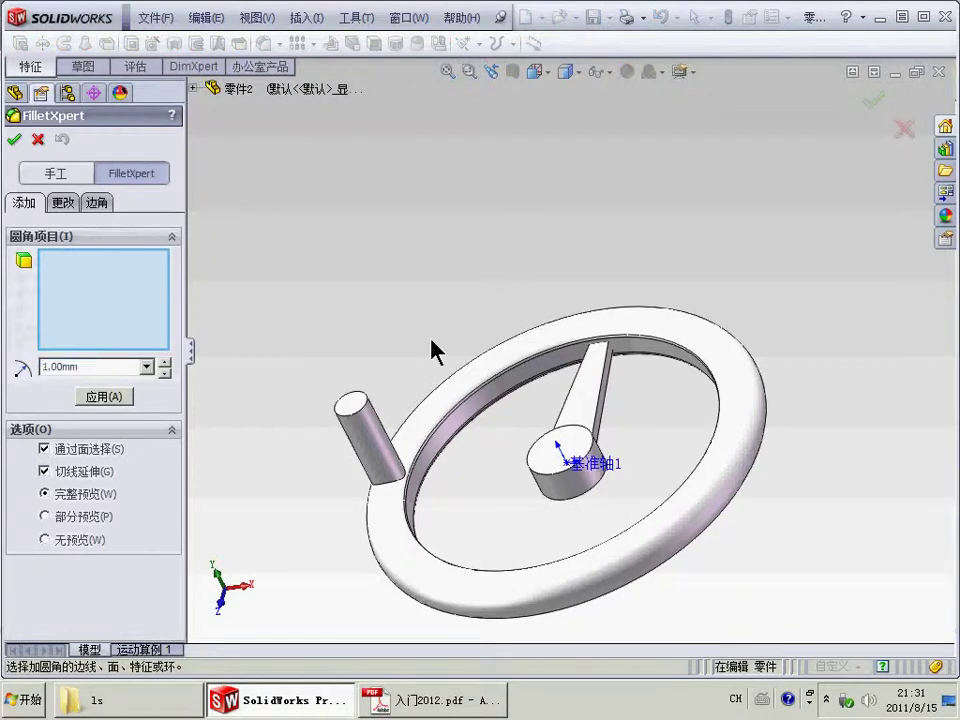
- Round the spoke rib's four long edges with a 1.00 mm fillet, 圆角2
{"action": "left_click", "coordinate": [603, 380]}
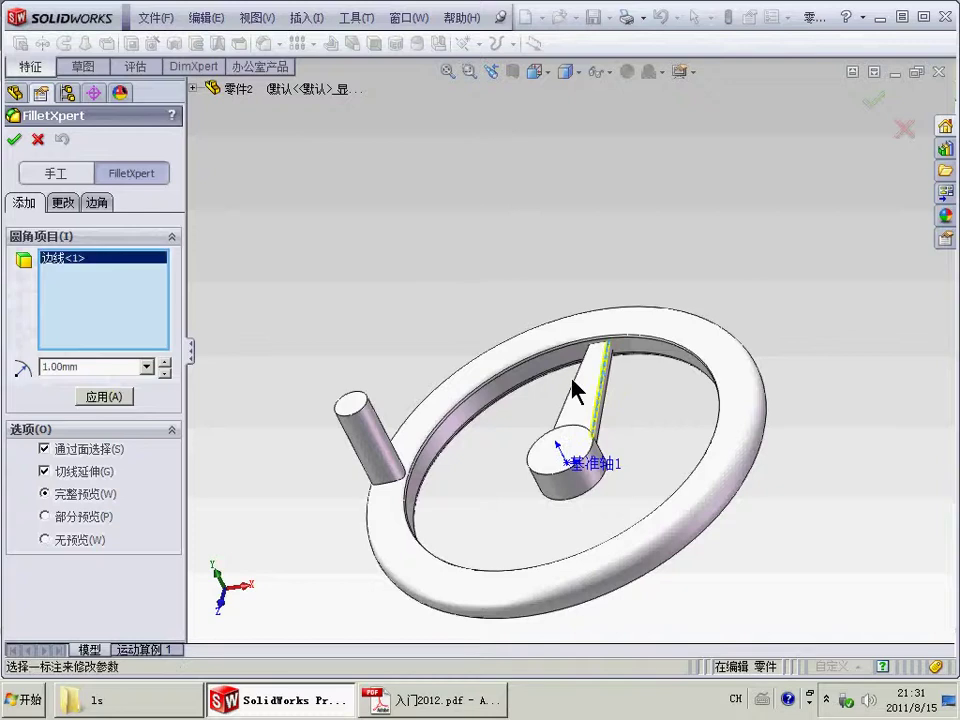
{"action": "left_click", "coordinate": [575, 382]}
{"action": "left_click", "coordinate": [607, 393]}
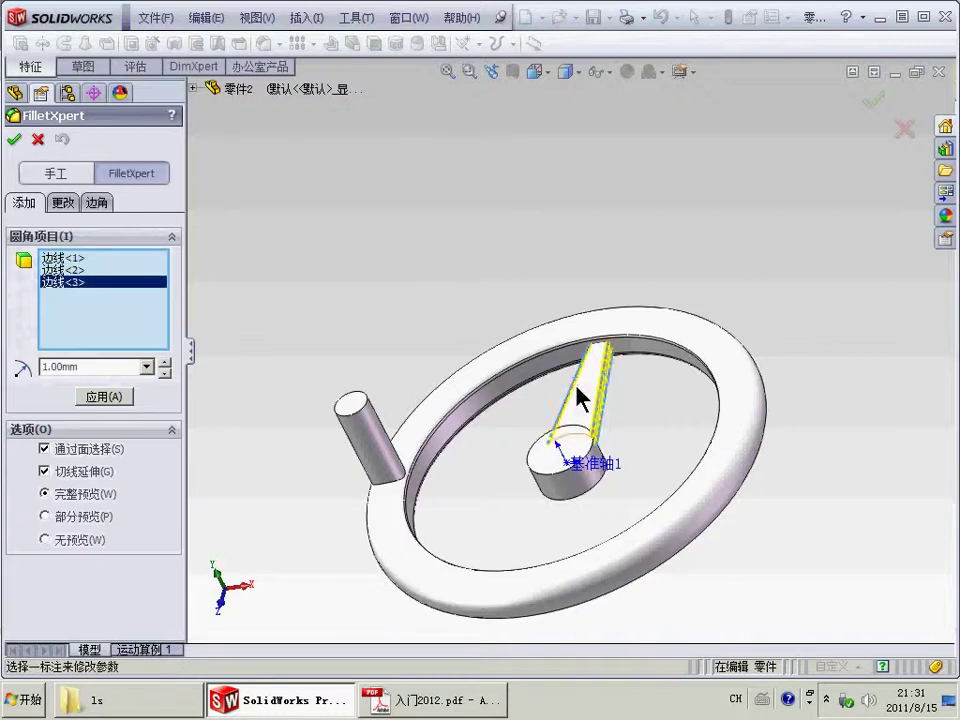
{"action": "mouse_move", "coordinate": [579, 392]}
{"action": "middle_mouse_down"}
{"action": "mouse_move", "coordinate": [600, 400]}
{"action": "mouse_move", "coordinate": [472, 397]}
{"action": "mouse_move", "coordinate": [467, 424]}
{"action": "mouse_move", "coordinate": [435, 386]}
{"action": "middle_mouse_up"}
{"action": "scroll", "coordinate": [509, 394], "scroll_direction": "down", "scroll_amount": 5}
{"action": "left_click", "coordinate": [524, 382]}
{"action": "left_click", "coordinate": [16, 148]}
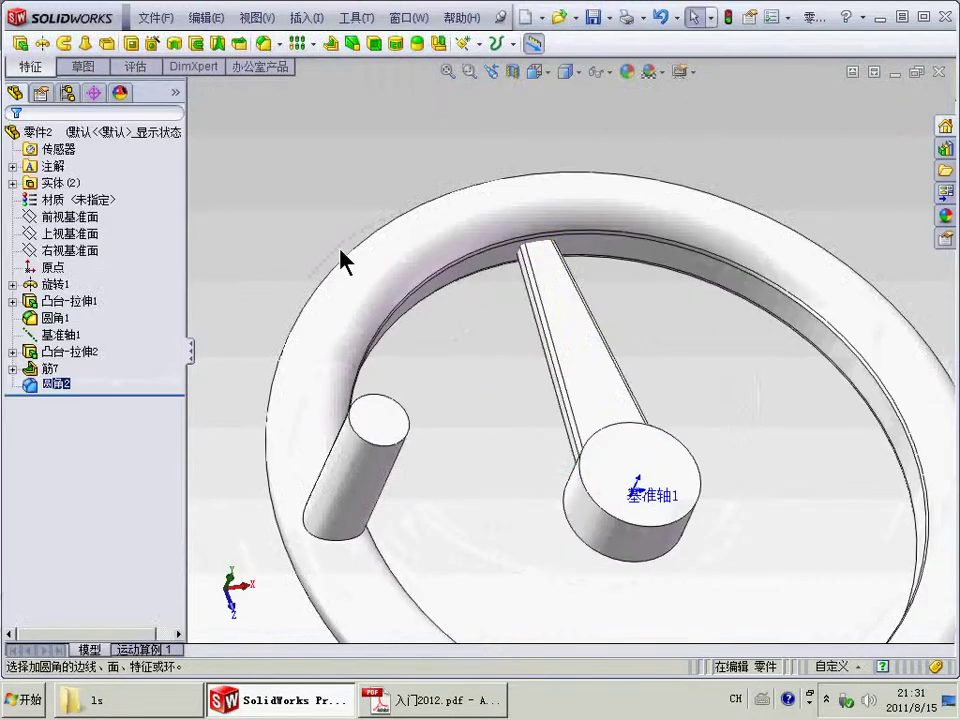
{"action": "mouse_move", "coordinate": [343, 257]}
{"action": "middle_mouse_down"}
{"action": "mouse_move", "coordinate": [208, 257]}
{"action": "mouse_move", "coordinate": [281, 242]}
{"action": "middle_mouse_up"}
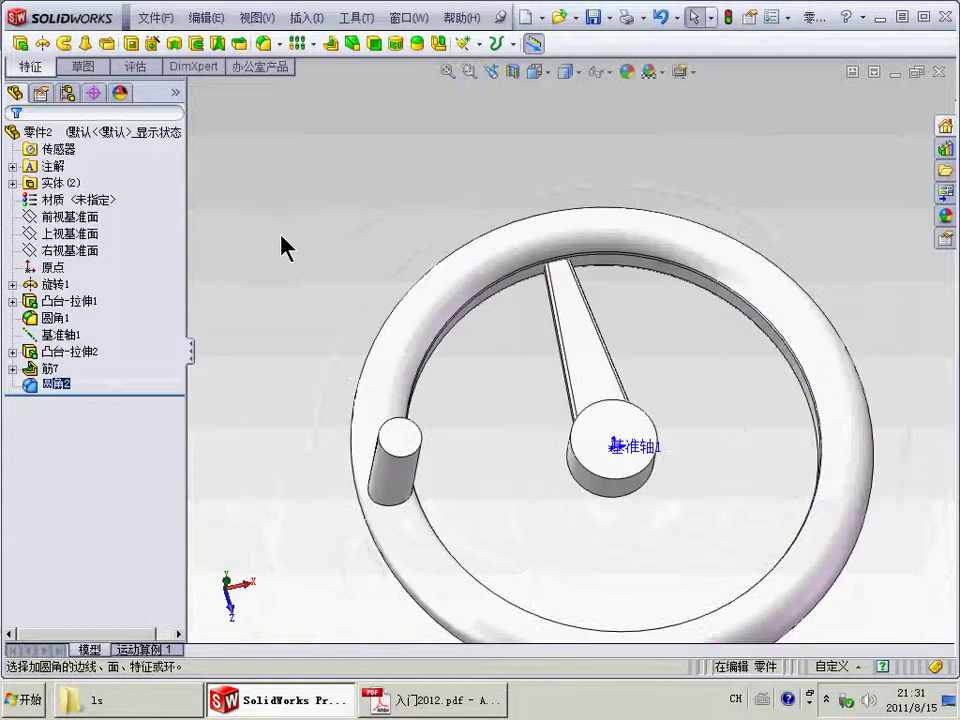
- Insert reference axis 基准轴2 defined by the central boss's cylindrical face
{"action": "left_click", "coordinate": [308, 20]}
{"action": "mouse_move", "coordinate": [352, 221]}
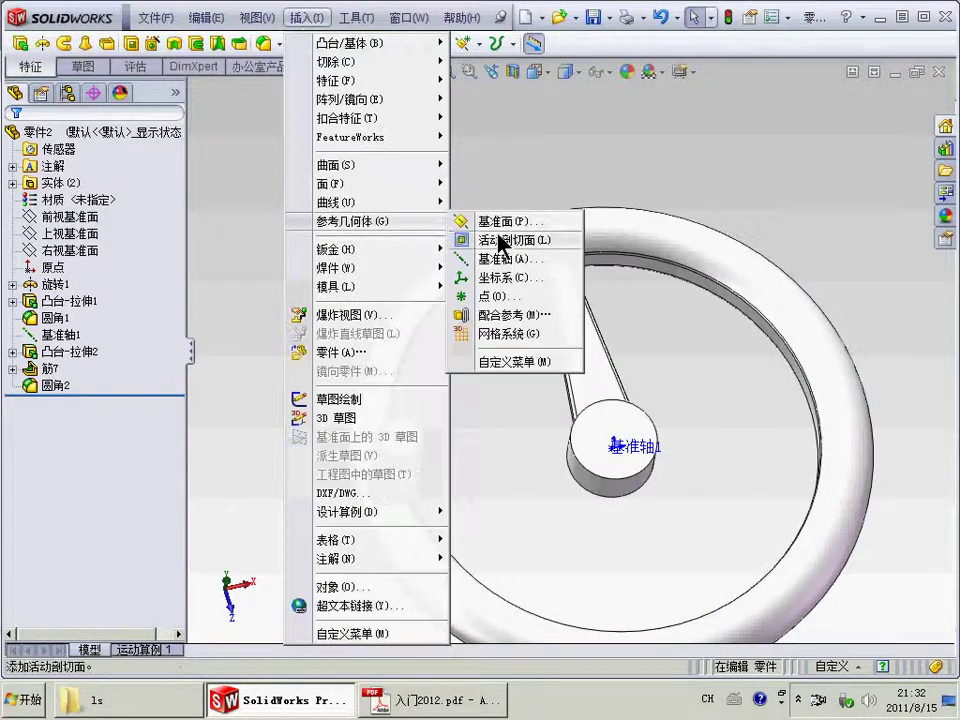
{"action": "left_click", "coordinate": [498, 259]}
{"action": "middle_click_drag", "start_coordinate": [377, 249], "coordinate": [306, 257]}
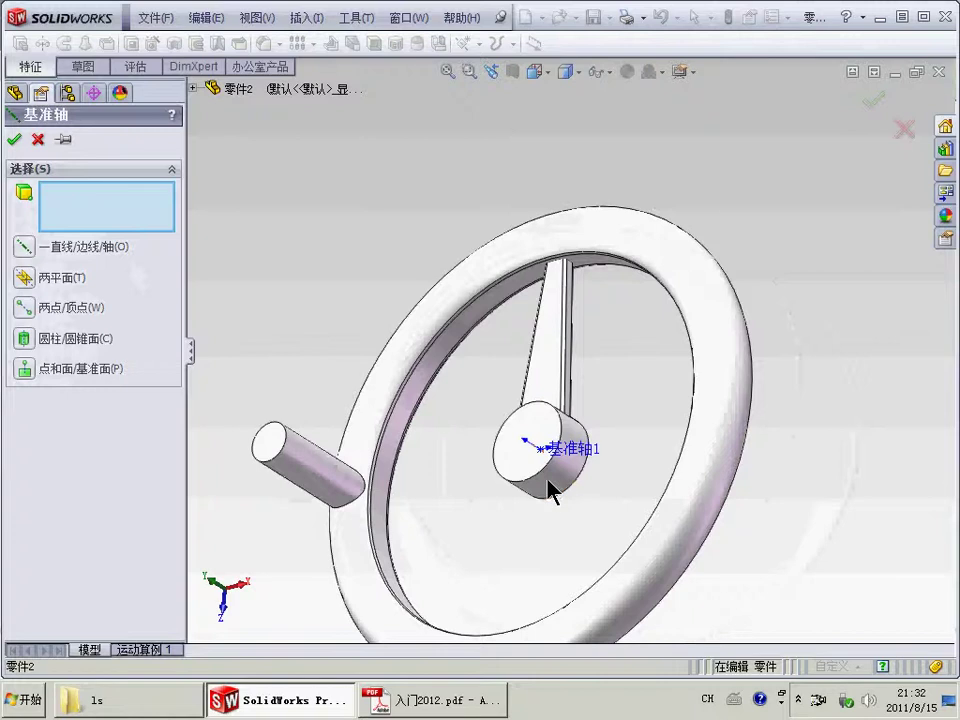
{"action": "scroll", "coordinate": [545, 487], "scroll_direction": "down", "scroll_amount": 3}
{"action": "scroll", "coordinate": [574, 484], "scroll_direction": "down", "scroll_amount": 2}
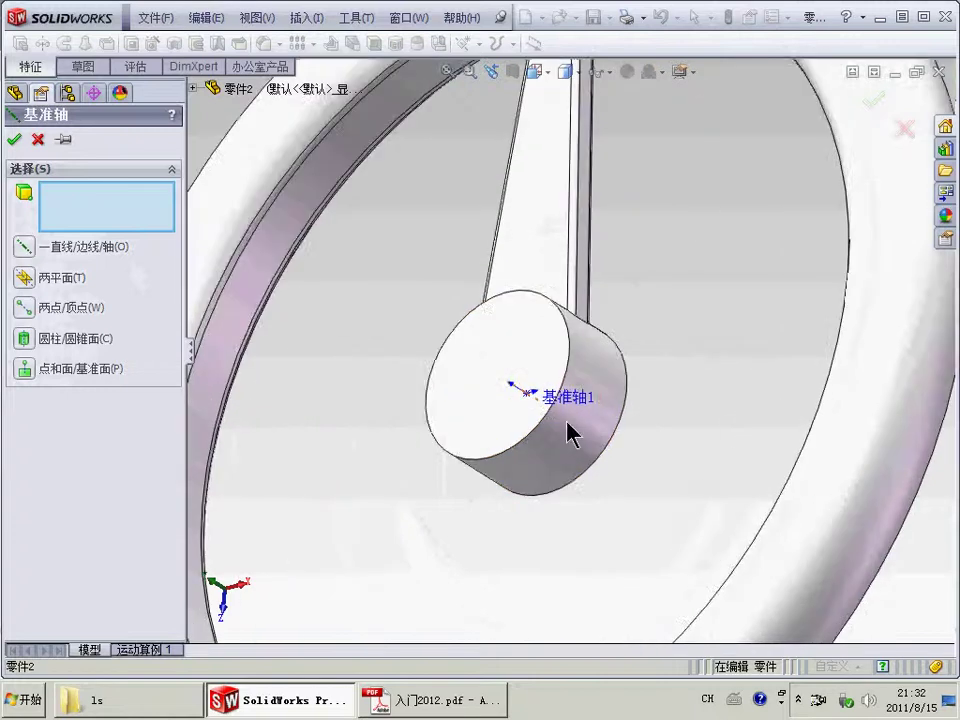
{"action": "left_click", "coordinate": [603, 362]}
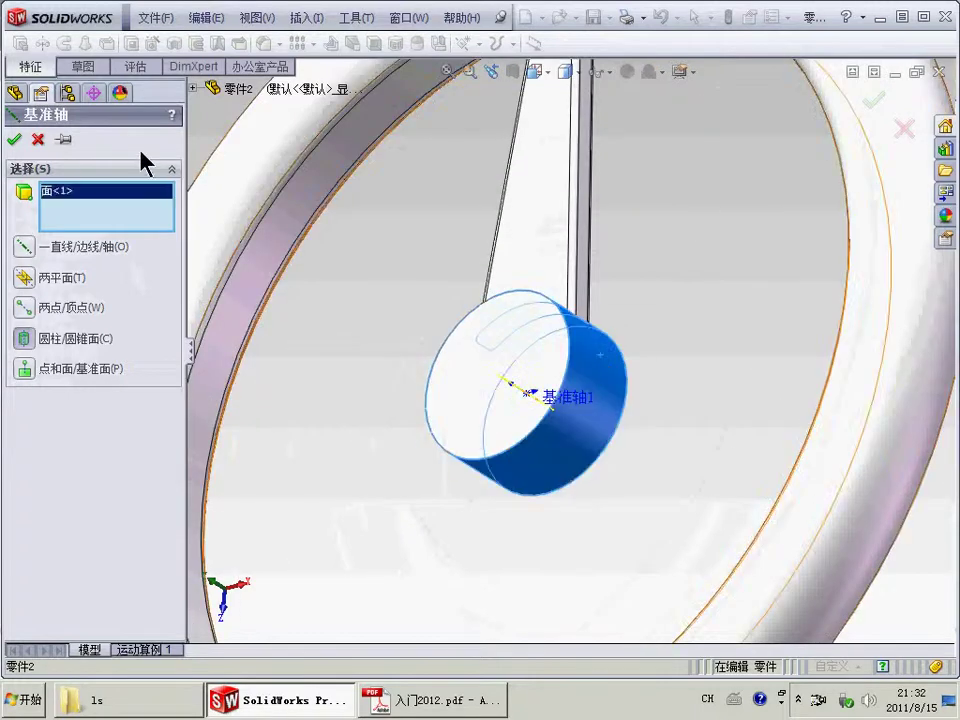
{"action": "left_click", "coordinate": [16, 141]}
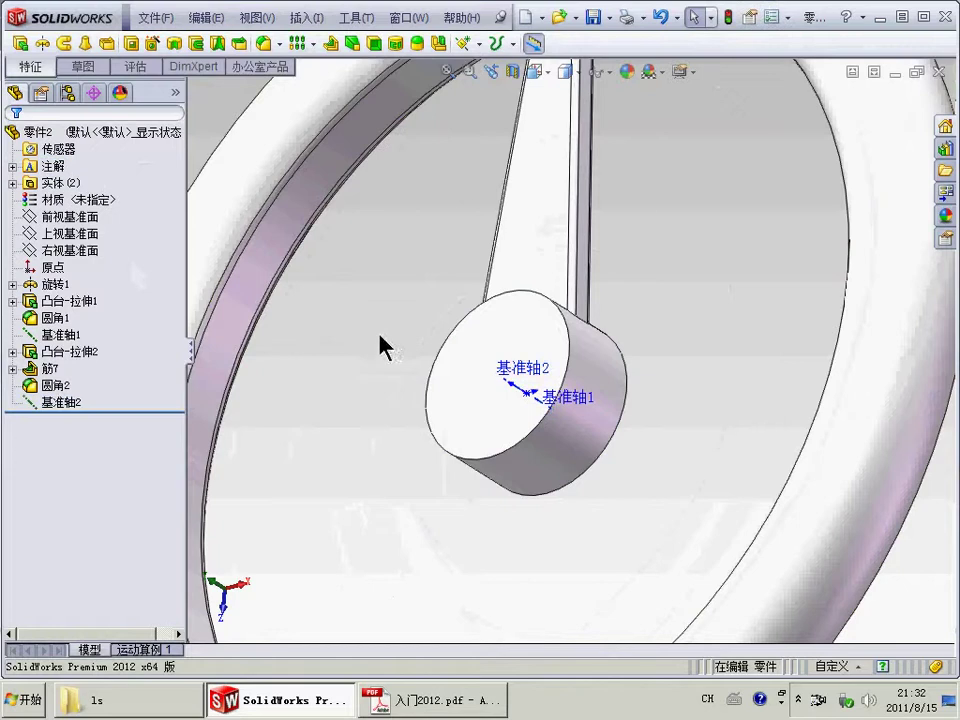
- Set up a circular pattern about 基准轴1 containing rib 筋7 and fillet 圆角2
{"action": "left_click", "coordinate": [313, 44]}
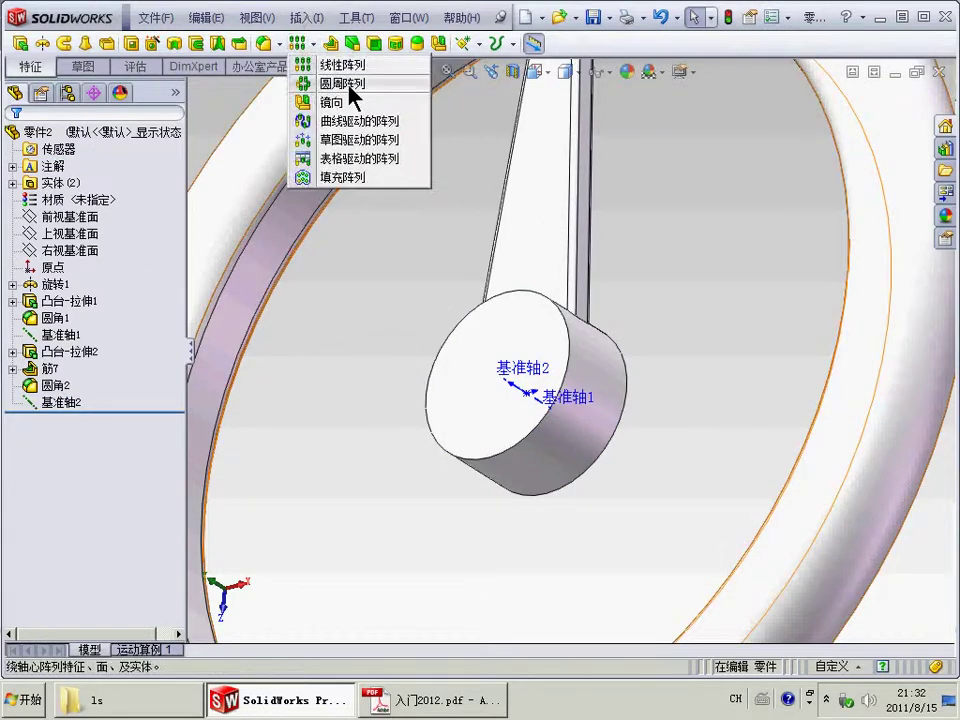
{"action": "left_click", "coordinate": [330, 84]}
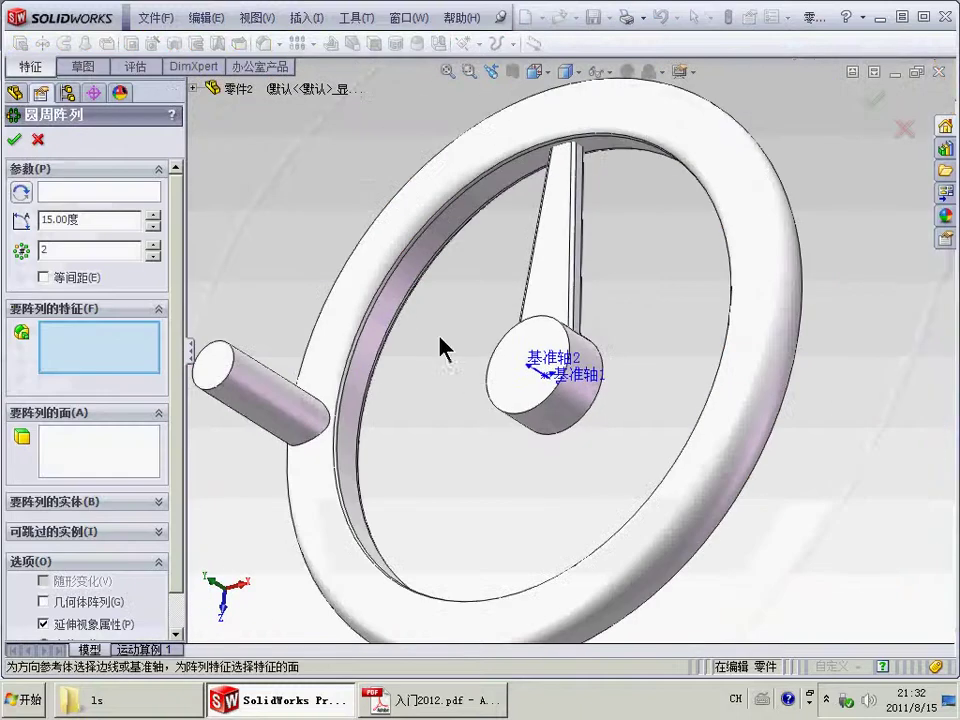
{"action": "left_click", "coordinate": [88, 196]}
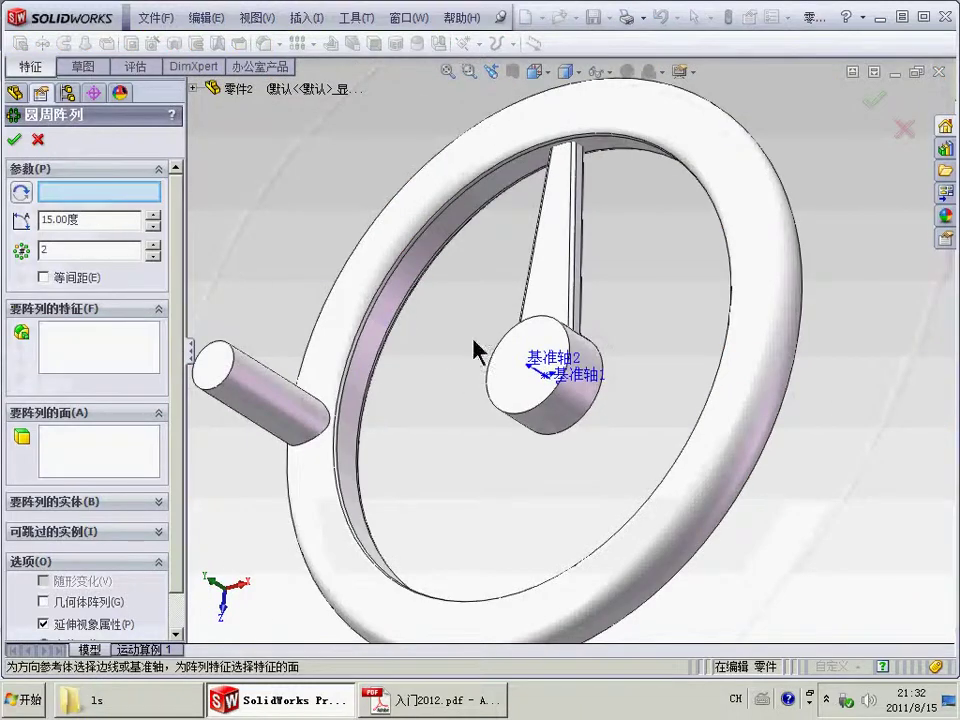
{"action": "left_click", "coordinate": [564, 378]}
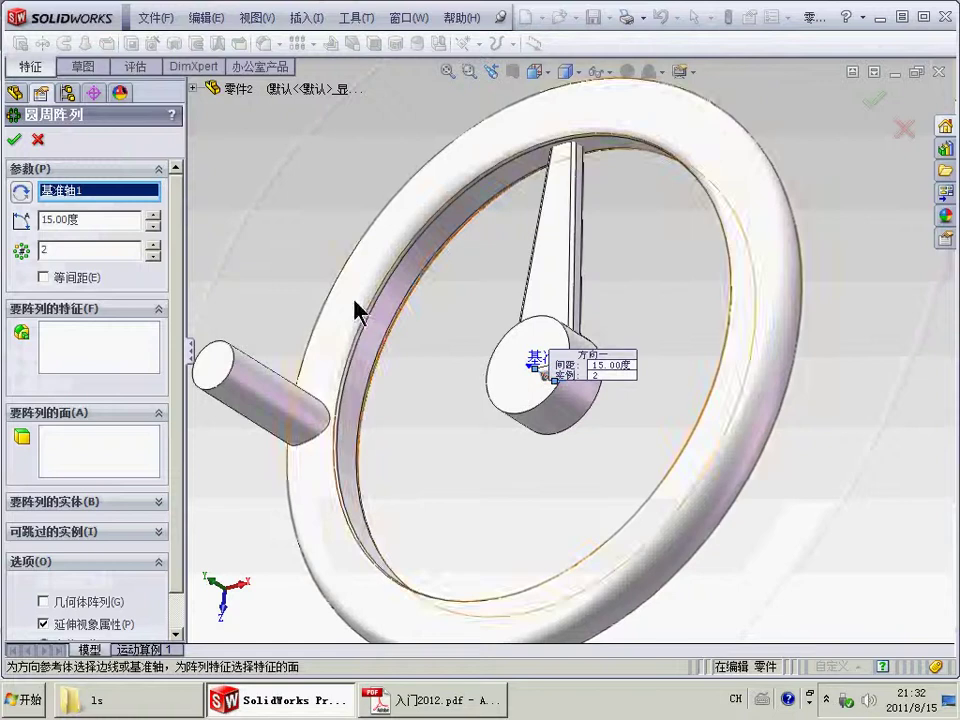
{"action": "left_click", "coordinate": [123, 351]}
{"action": "left_click", "coordinate": [194, 89]}
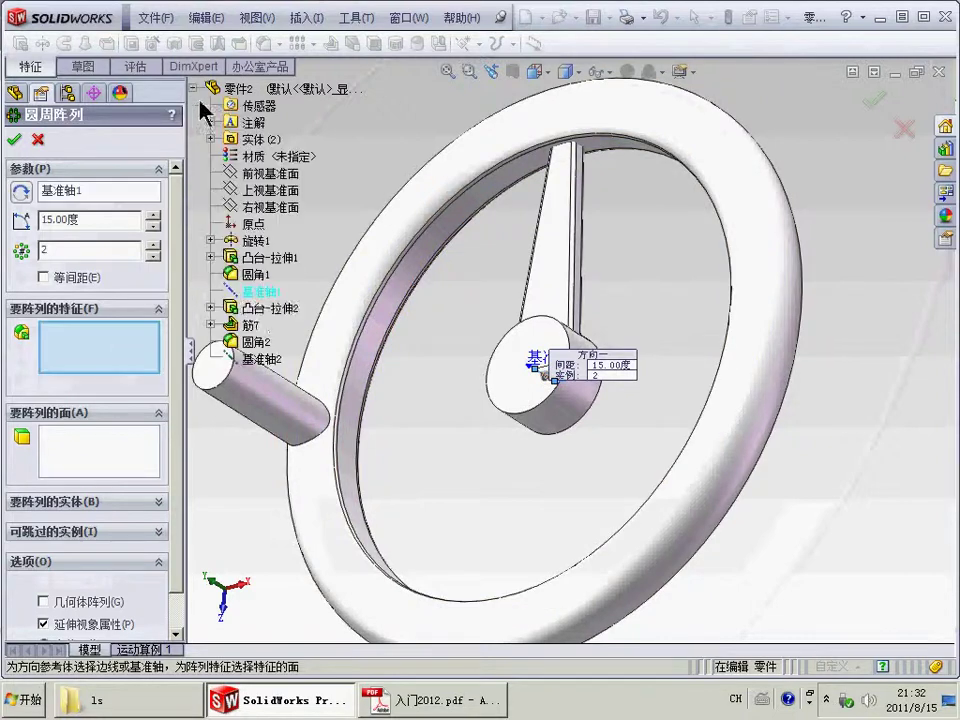
{"action": "left_click", "coordinate": [250, 326]}
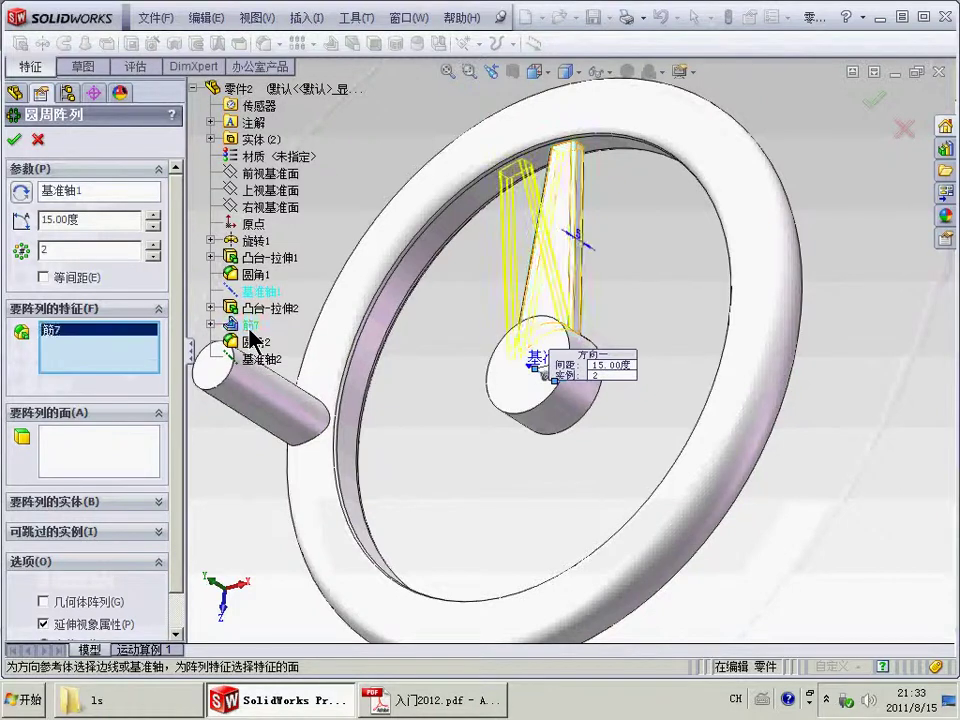
{"action": "left_click", "coordinate": [255, 342]}
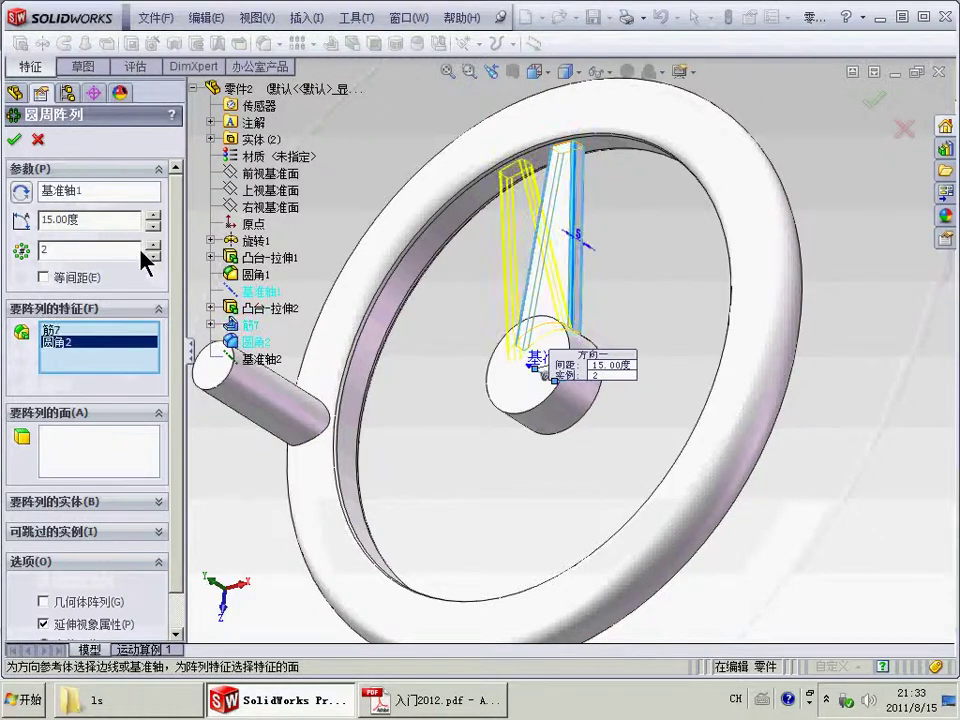
- Space 5 instances equally over 360° and confirm the spoke pattern
{"action": "left_click", "coordinate": [52, 279]}
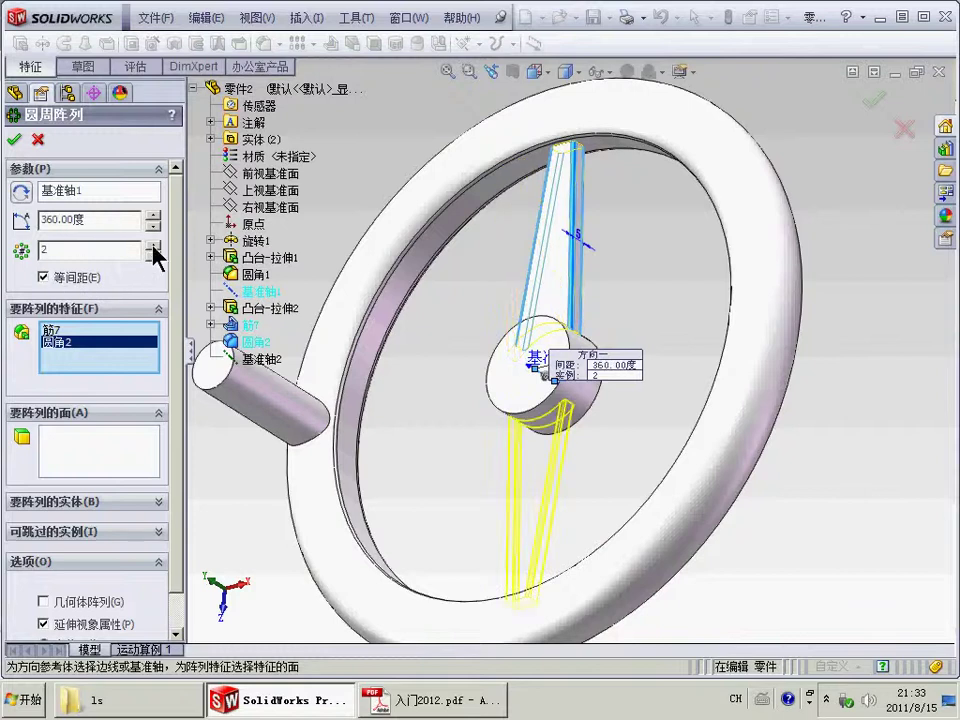
{"action": "left_click", "coordinate": [152, 247]}
{"action": "left_click", "coordinate": [152, 247]}
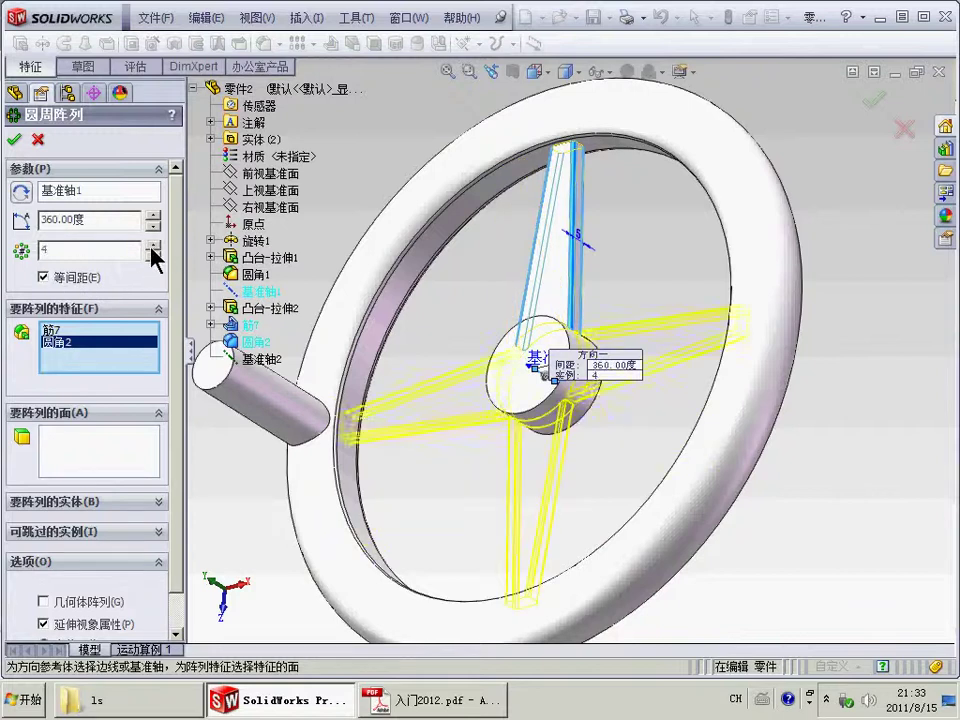
{"action": "left_click", "coordinate": [152, 247]}
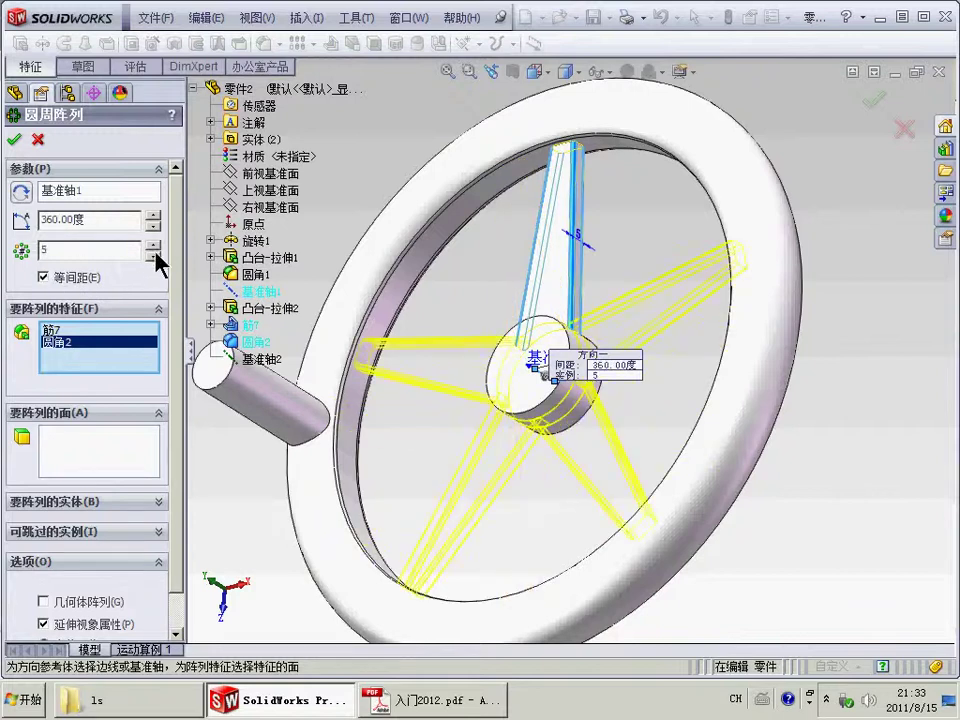
{"action": "left_click", "coordinate": [15, 140]}
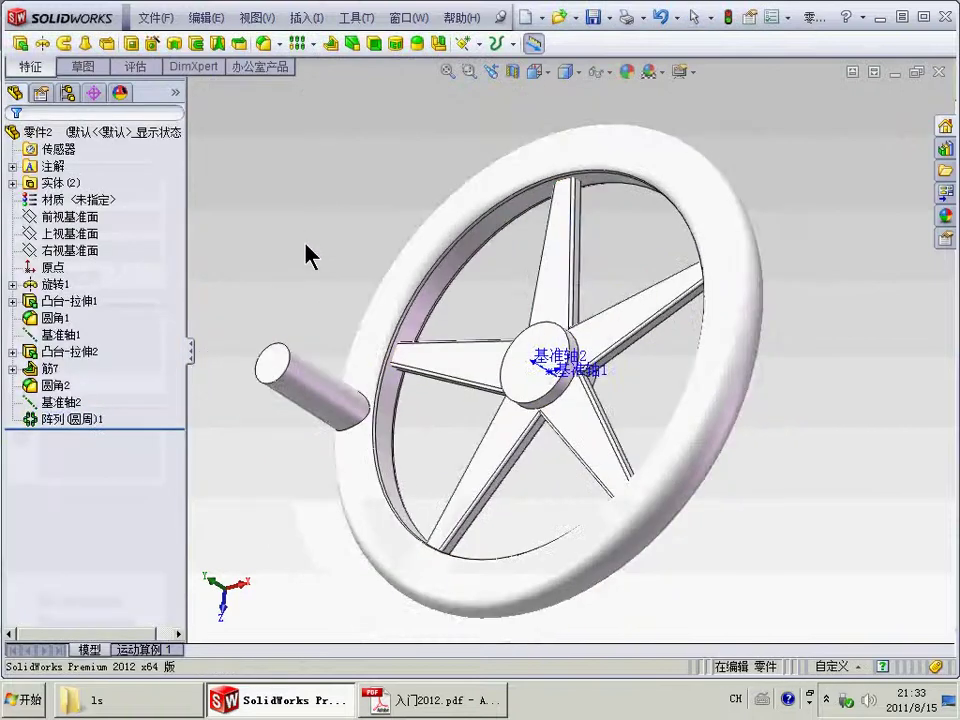
{"action": "middle_click_drag", "start_coordinate": [306, 244], "coordinate": [306, 236]}
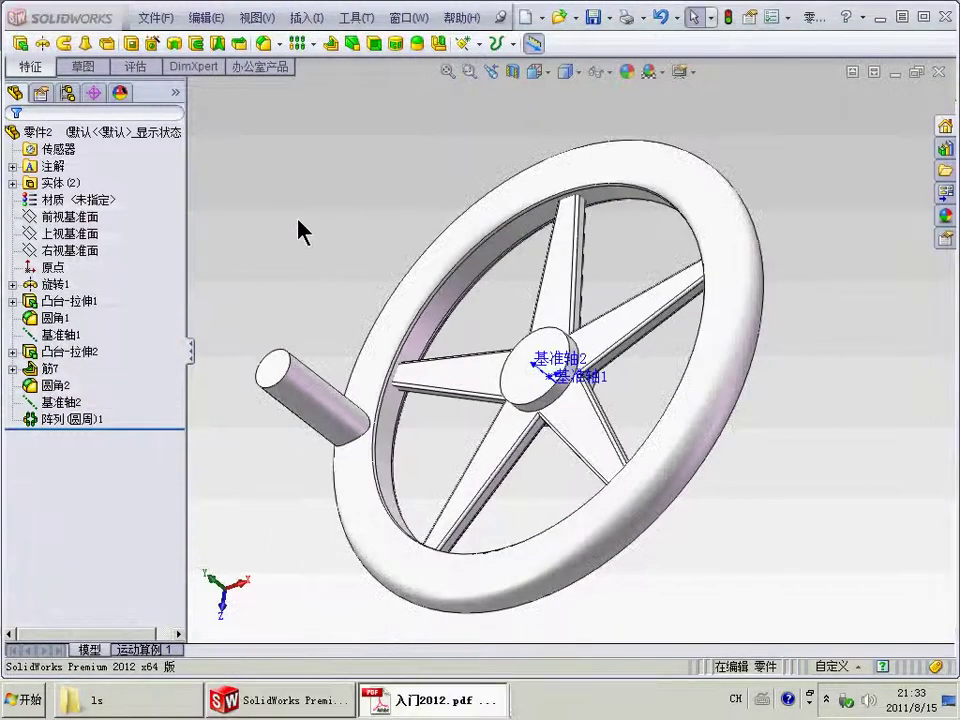
- Open a new sketch on the Top Plane, viewed normal to it
{"action": "left_click", "coordinate": [72, 233]}
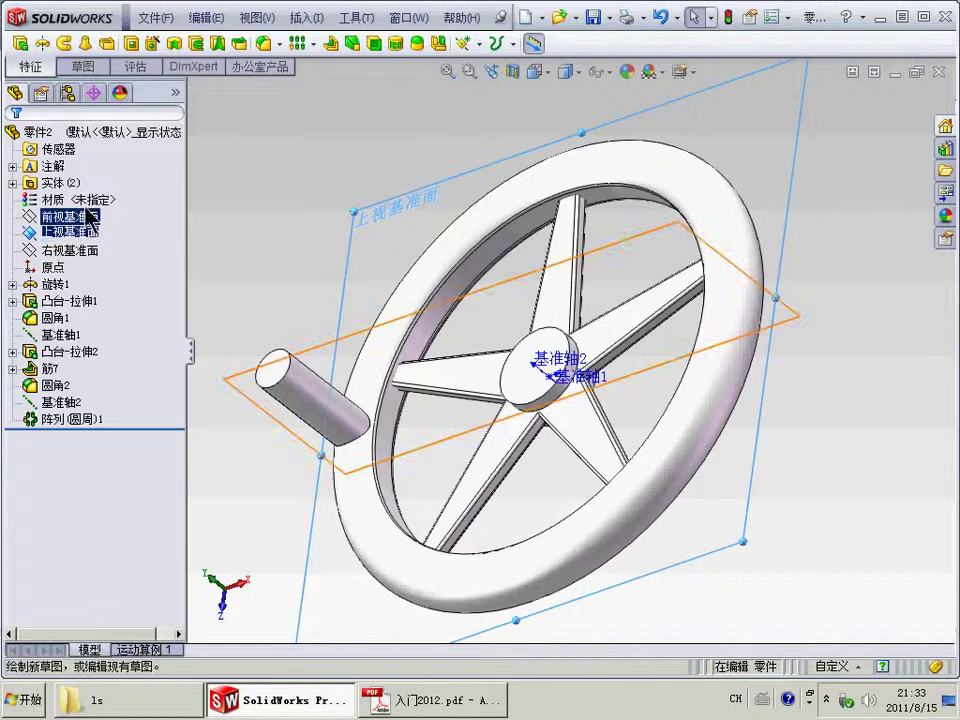
{"action": "left_click", "coordinate": [90, 215]}
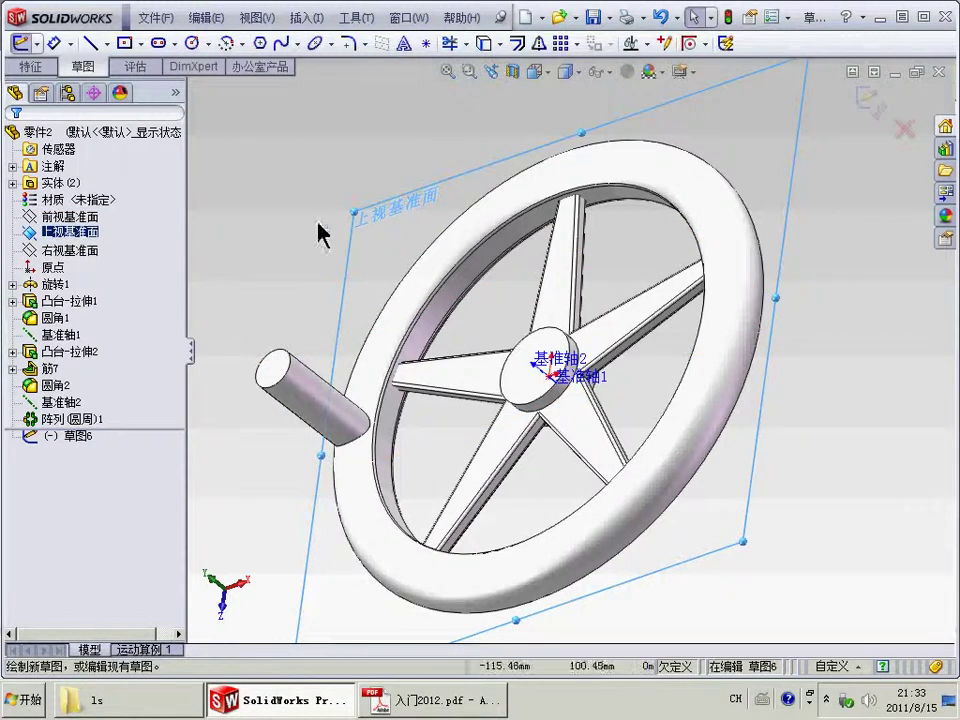
{"action": "key", "text": "space"}
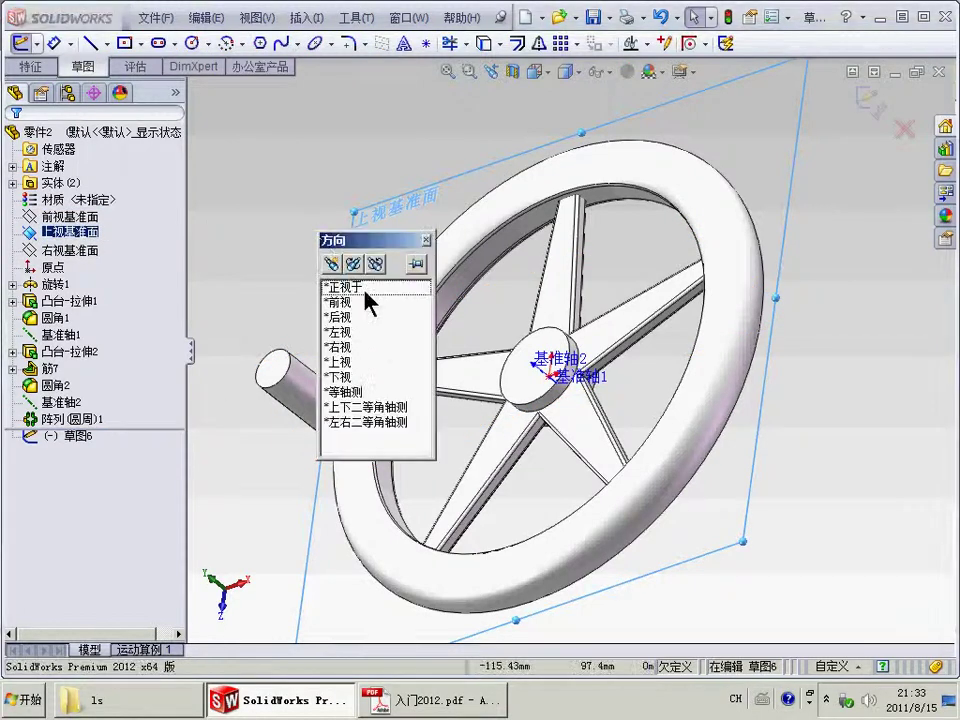
{"action": "left_click", "coordinate": [366, 290]}
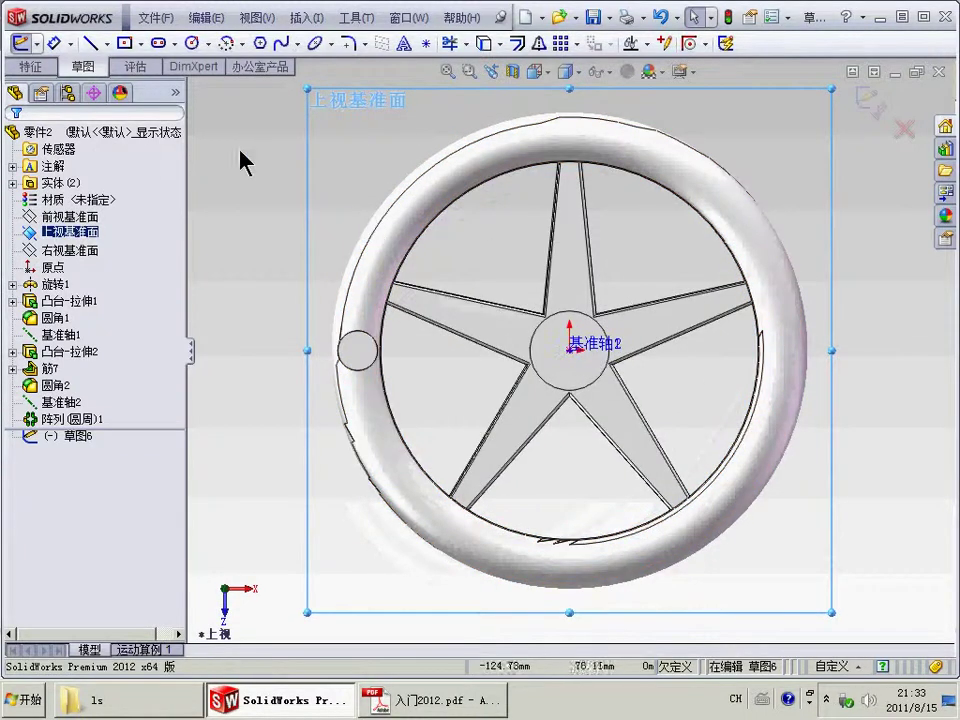
- Draw a circle at the origin and dimension its diameter to 15 mm
{"action": "left_click", "coordinate": [191, 43]}
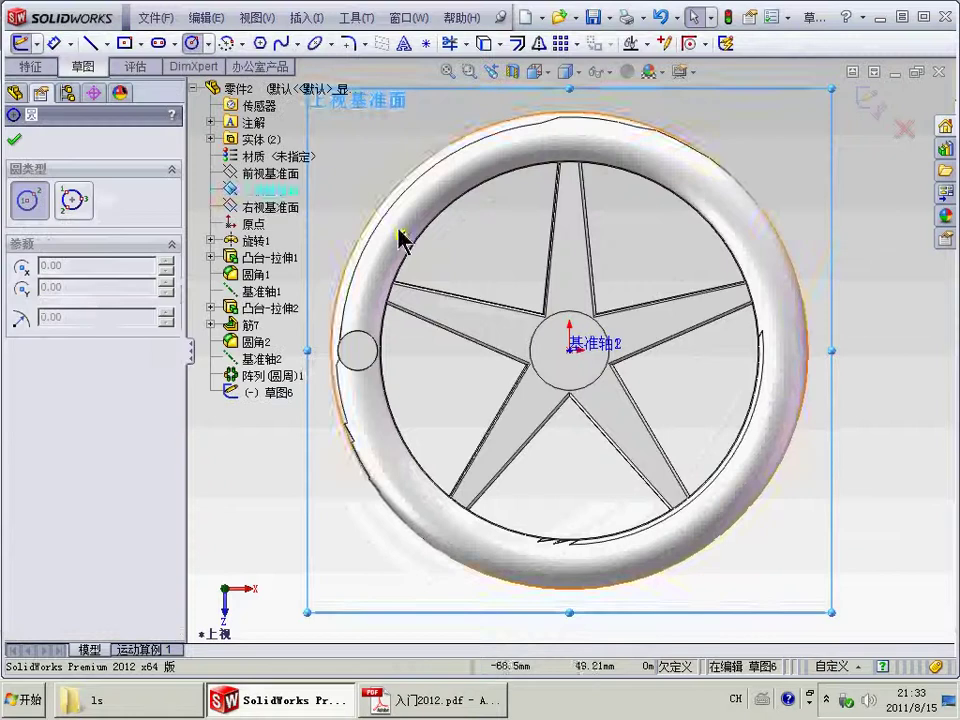
{"action": "left_click", "coordinate": [569, 350]}
{"action": "left_click", "coordinate": [589, 350]}
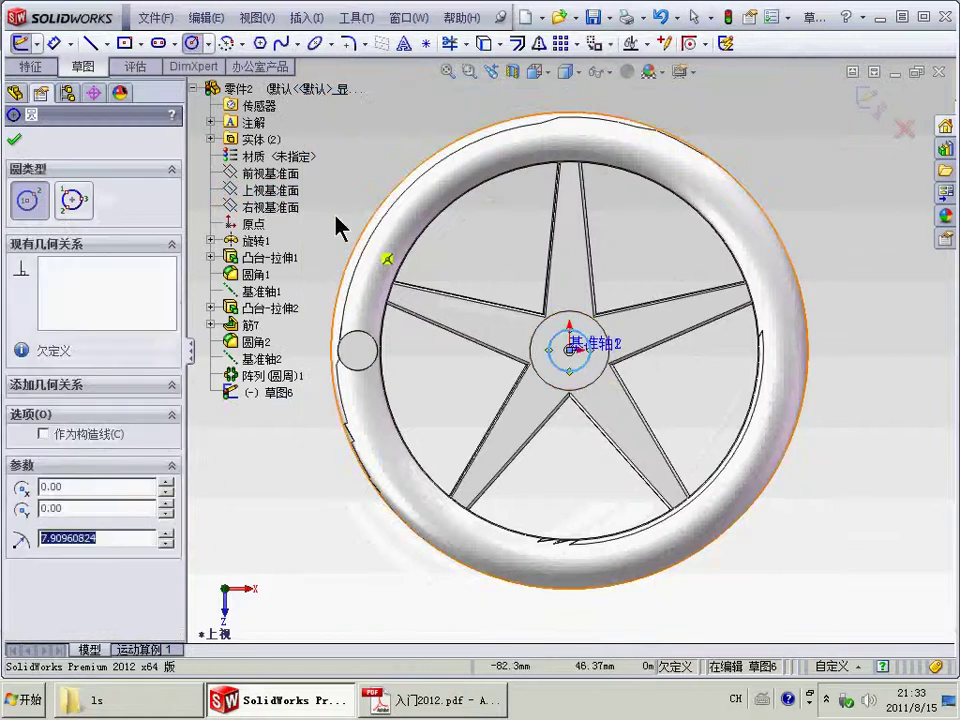
{"action": "left_click", "coordinate": [53, 43]}
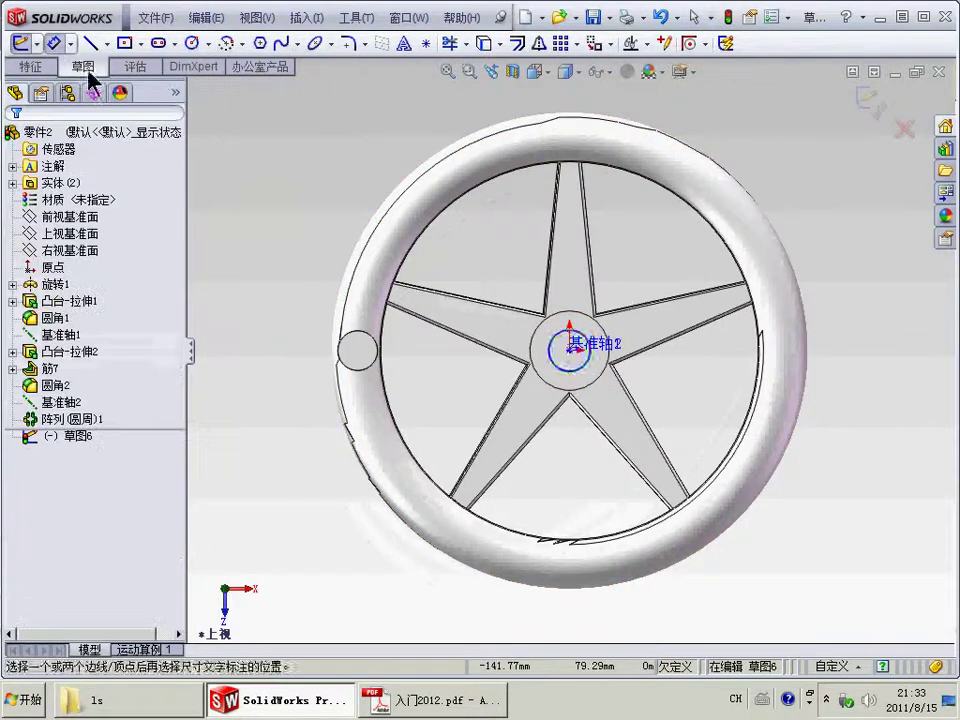
{"action": "left_click", "coordinate": [553, 346]}
{"action": "left_click", "coordinate": [455, 365]}
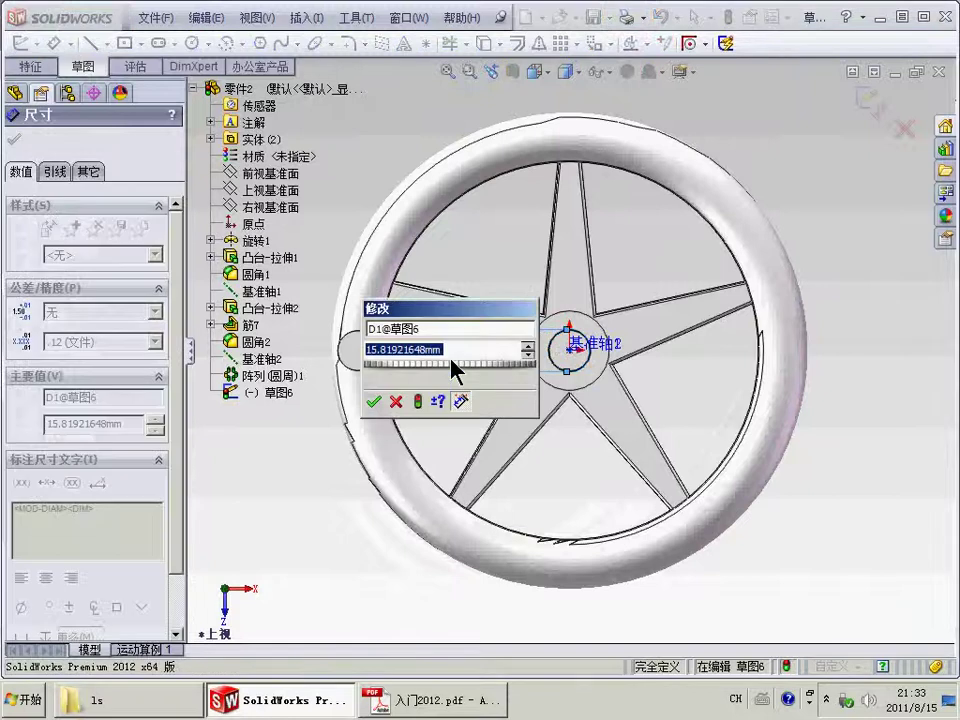
{"action": "type", "text": "15"}
{"action": "key", "text": "Return"}
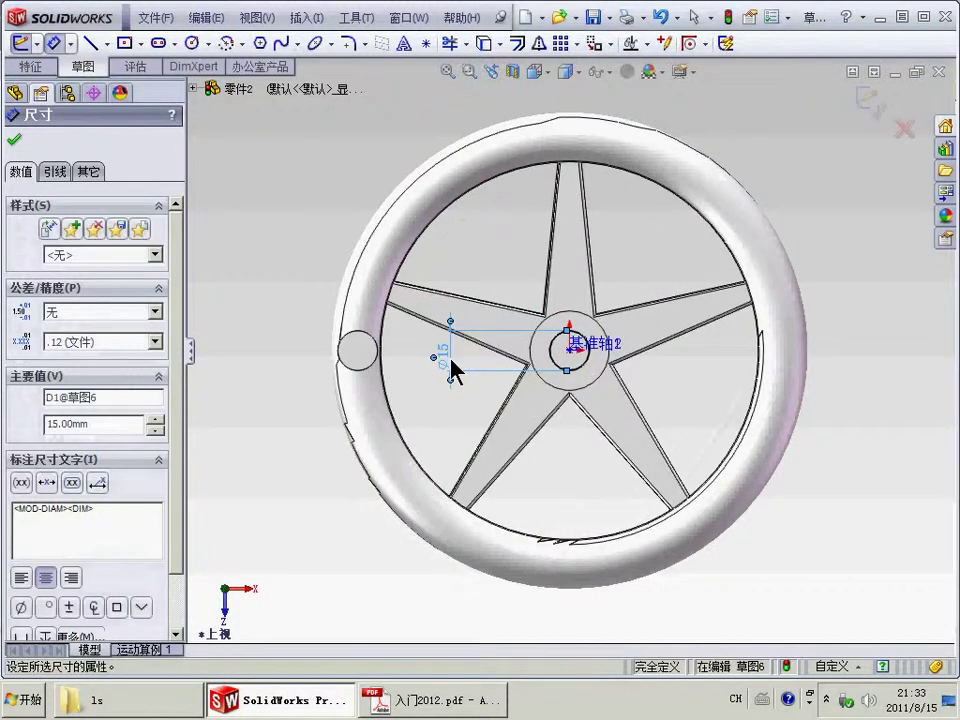
{"action": "left_click", "coordinate": [298, 233]}
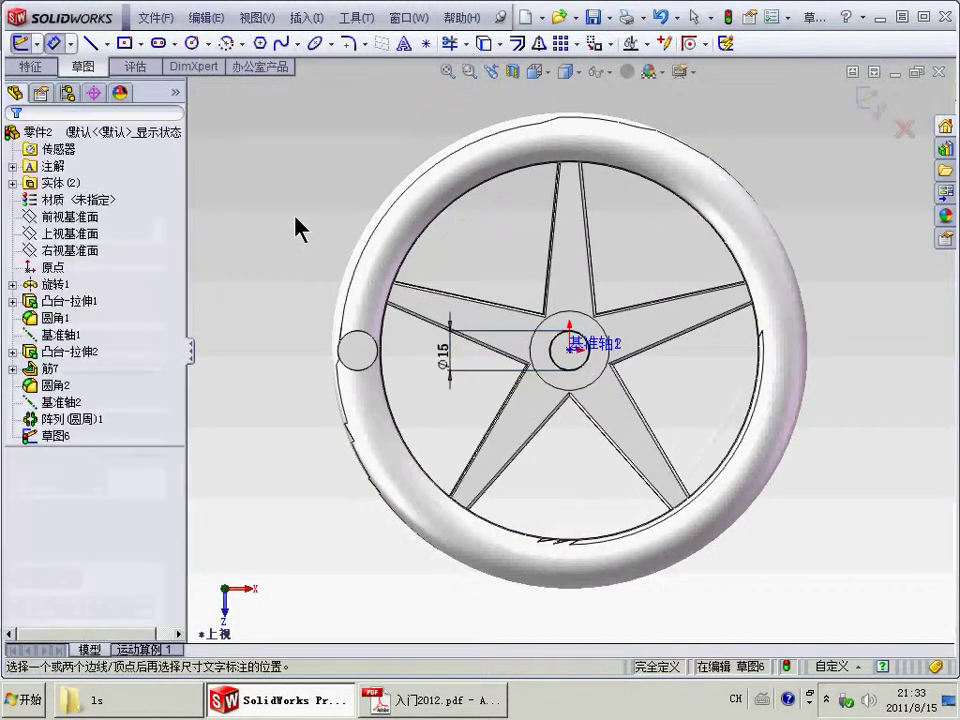
{"action": "left_click", "coordinate": [38, 68]}
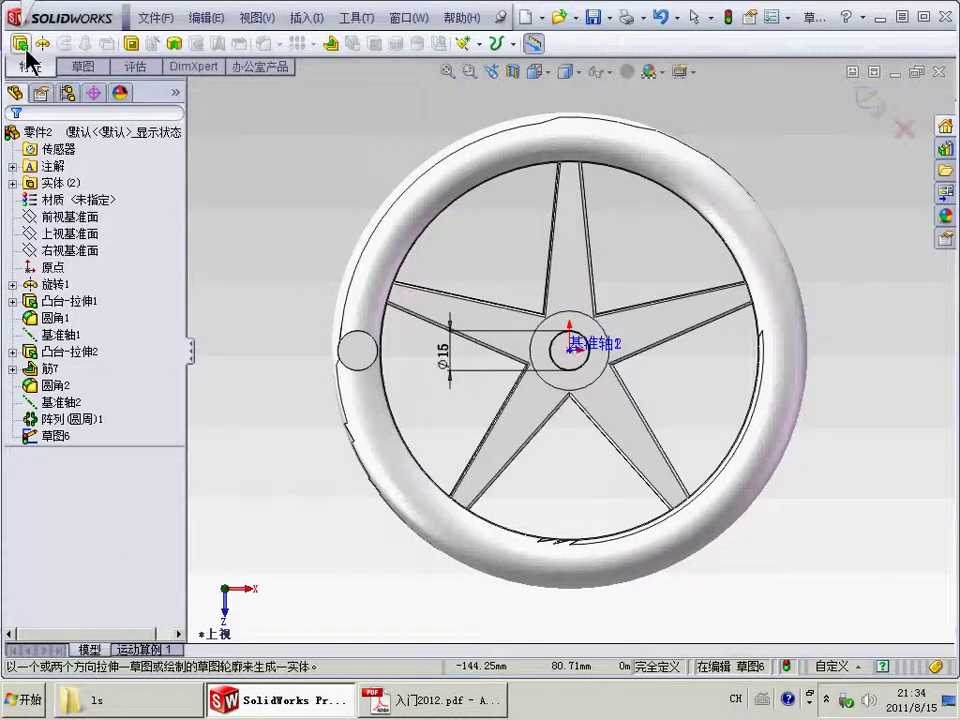
- Extrude the Ø15 circle as a shaft from a 7.5 mm offset, 50 mm blind, reversed
{"action": "left_click", "coordinate": [20, 44]}
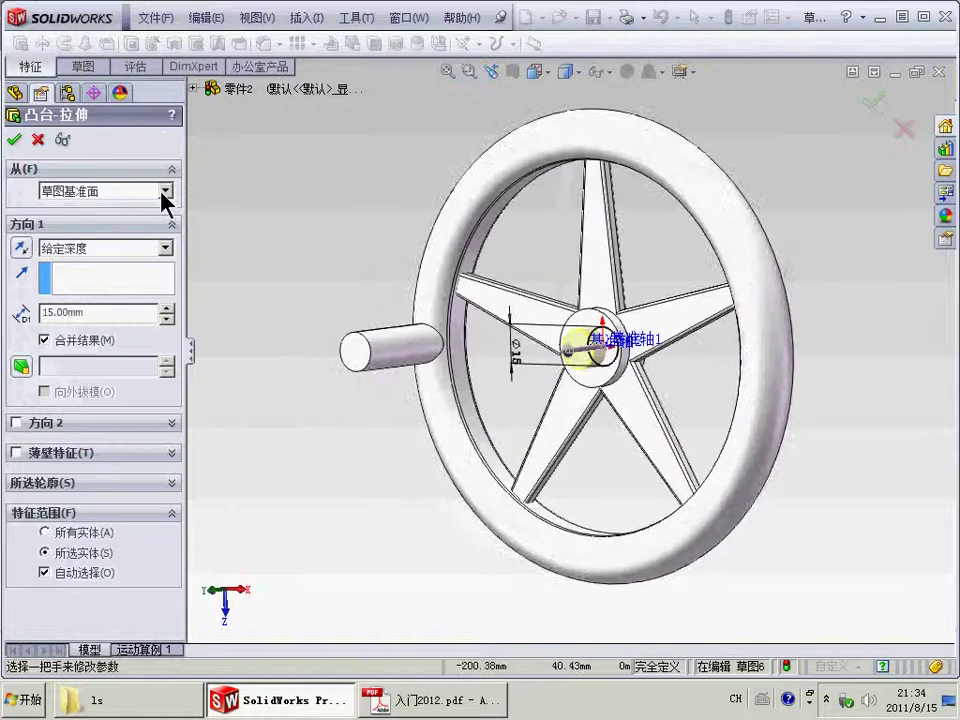
{"action": "left_click", "coordinate": [164, 190]}
{"action": "left_click", "coordinate": [117, 244]}
{"action": "type", "text": "7.5"}
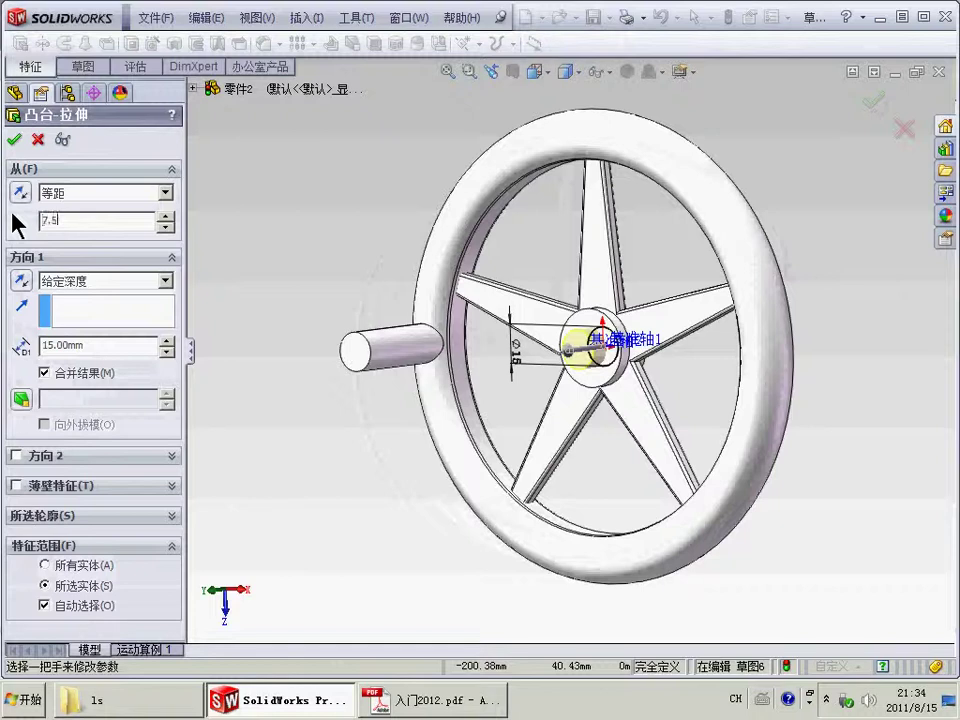
{"action": "key", "text": "Return"}
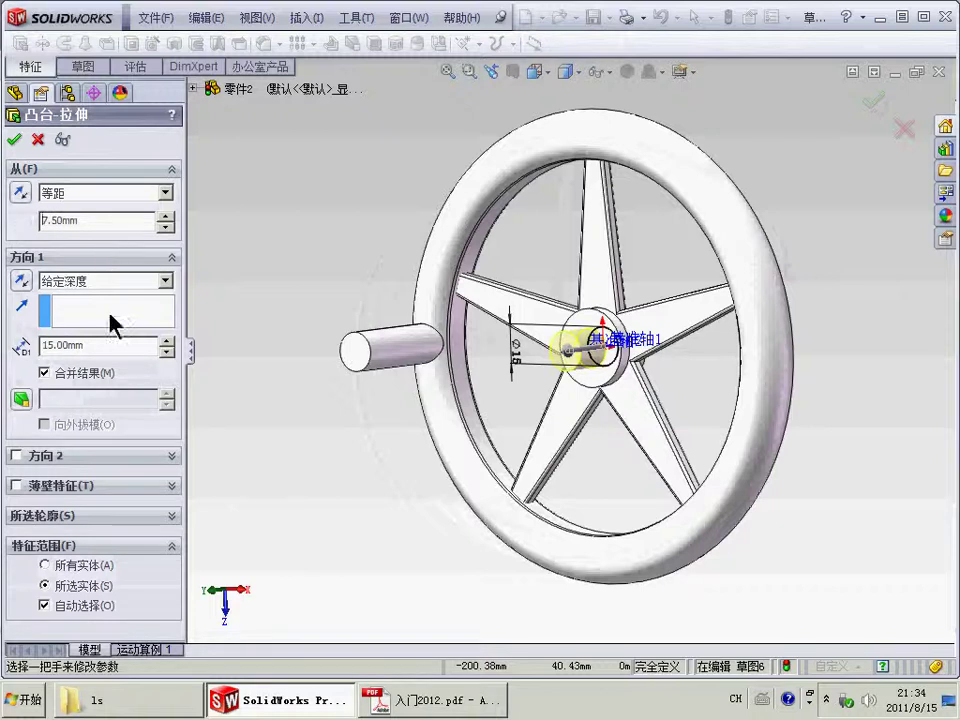
{"action": "left_click_drag", "start_coordinate": [103, 352], "coordinate": [13, 341]}
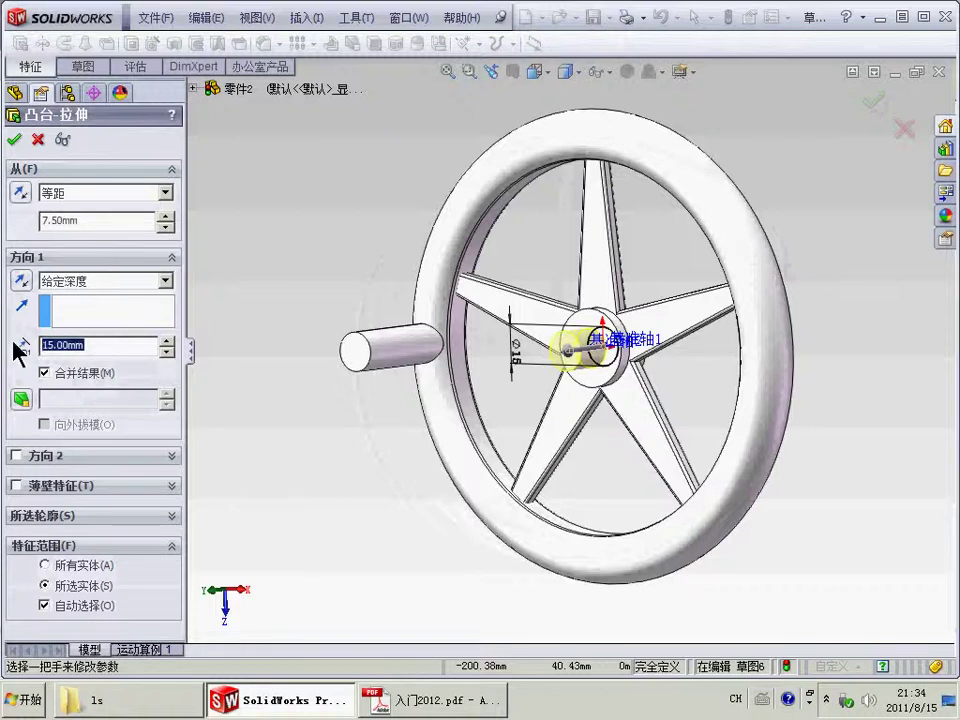
{"action": "type", "text": "50"}
{"action": "key", "text": "Return"}
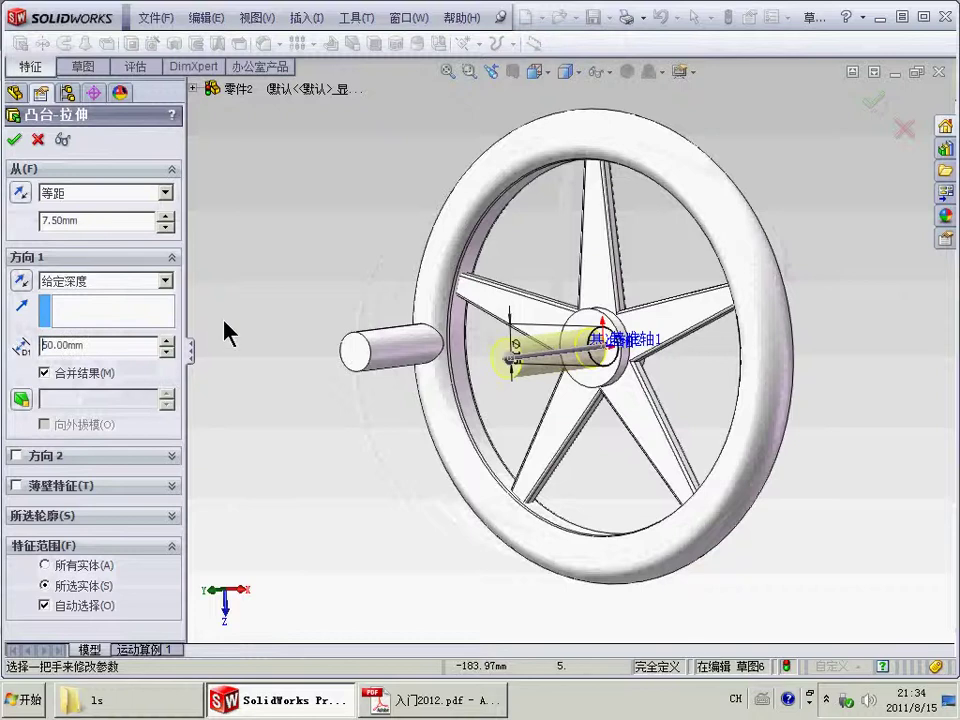
{"action": "left_click", "coordinate": [30, 282]}
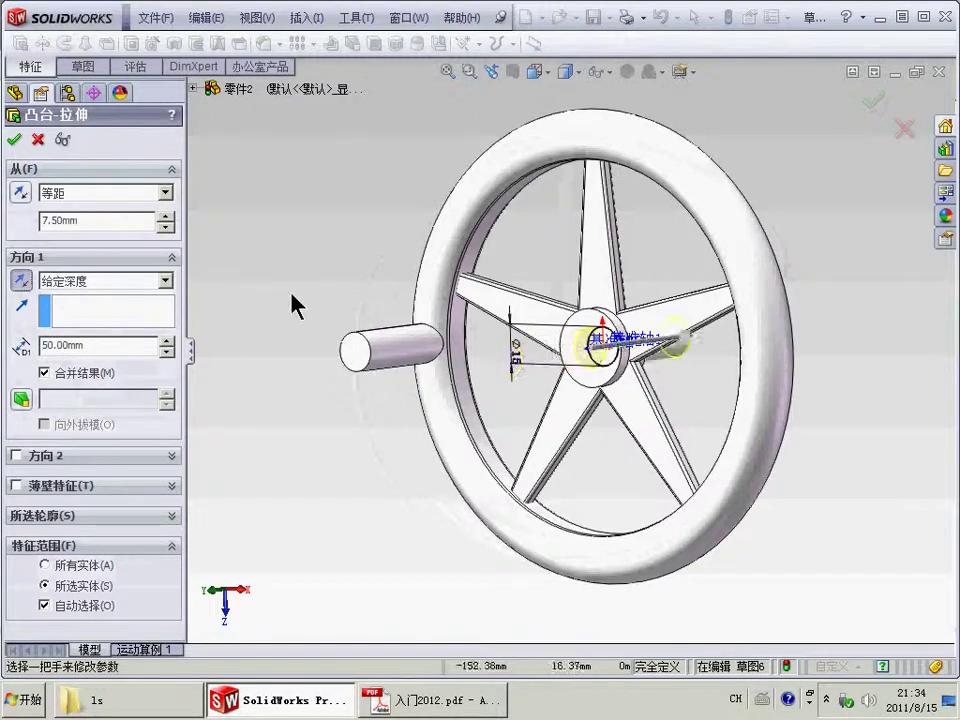
{"action": "mouse_move", "coordinate": [294, 304]}
{"action": "middle_mouse_down"}
{"action": "mouse_move", "coordinate": [298, 294]}
{"action": "mouse_move", "coordinate": [225, 328]}
{"action": "mouse_move", "coordinate": [306, 298]}
{"action": "middle_mouse_up"}
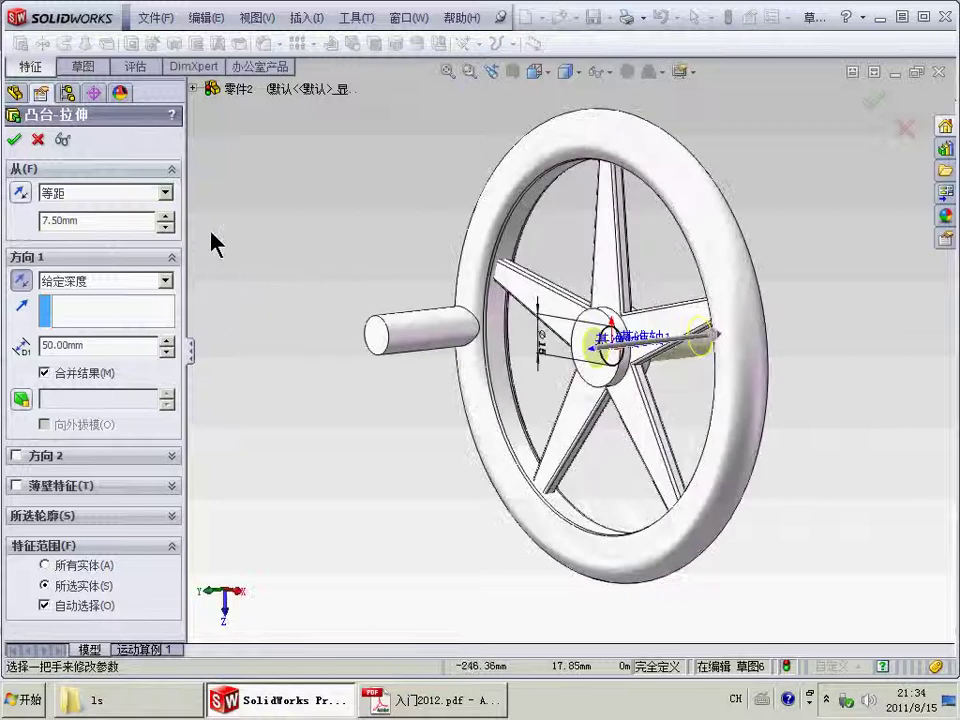
{"action": "left_click", "coordinate": [16, 141]}
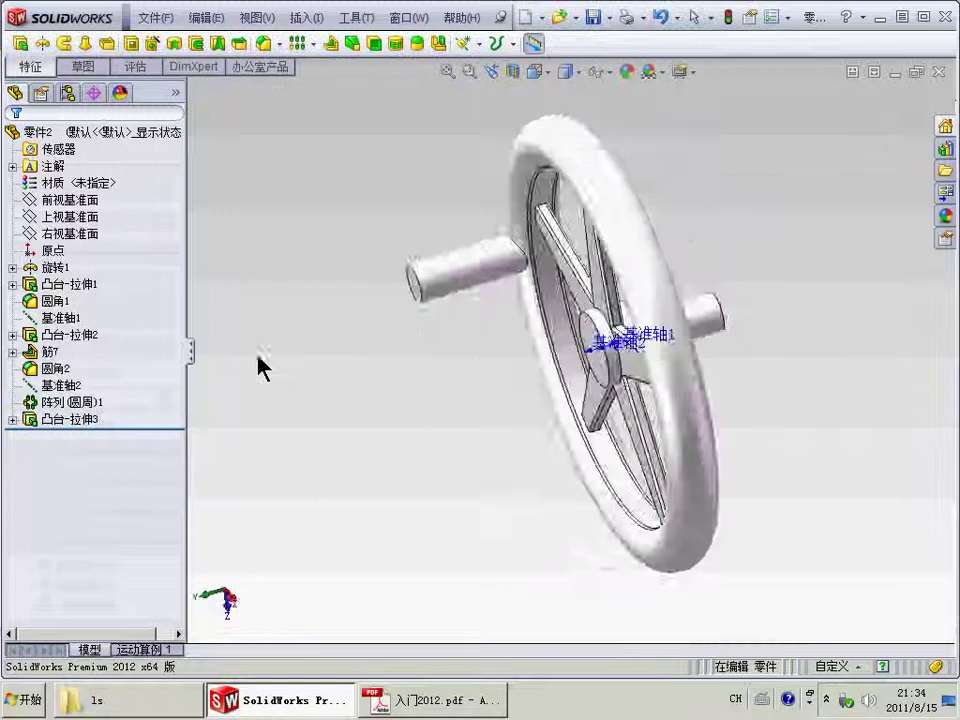